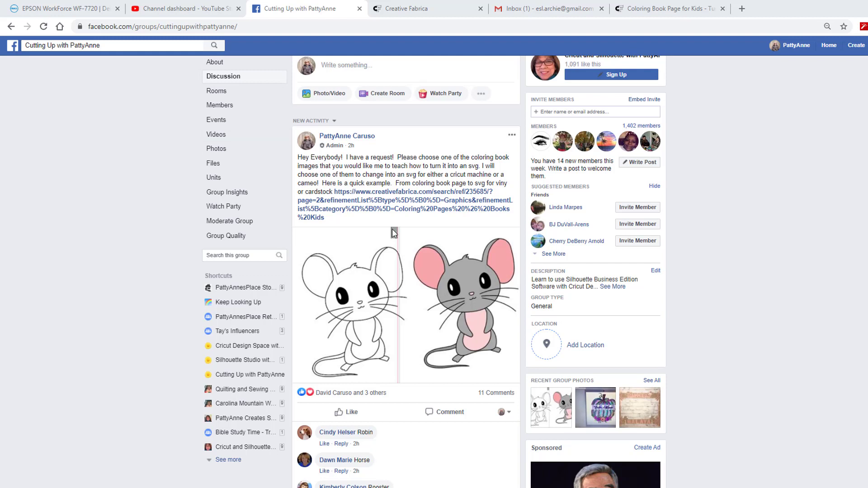
- Open the Creative Fabrica link in the group's mouse coloring-page post and browse the kids' coloring pages it lists
scroll(736, 207, "down", 1)
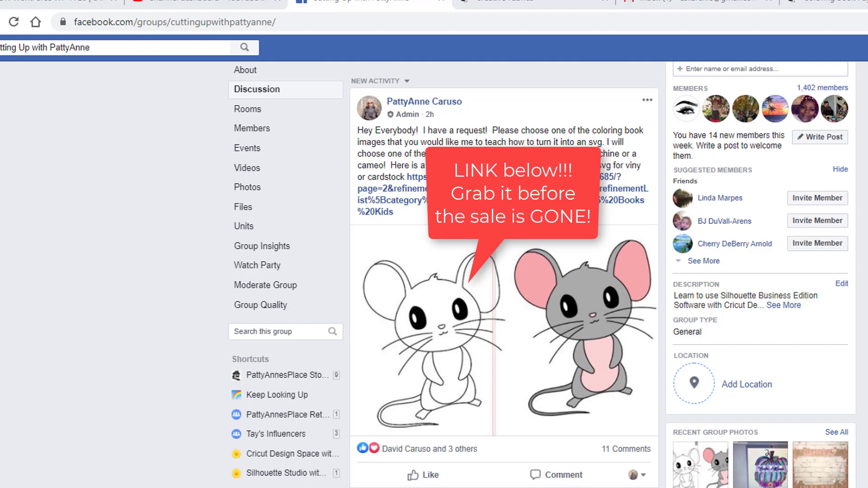
left_click(629, 197)
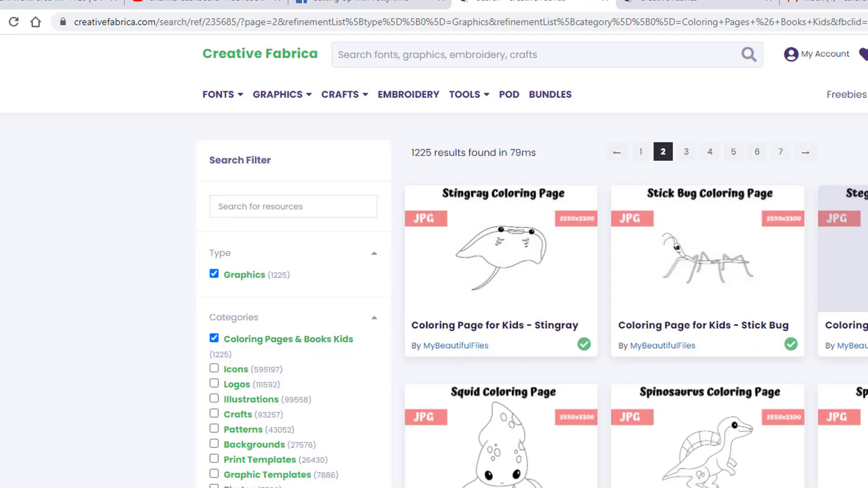
scroll(532, 260, "down", 15)
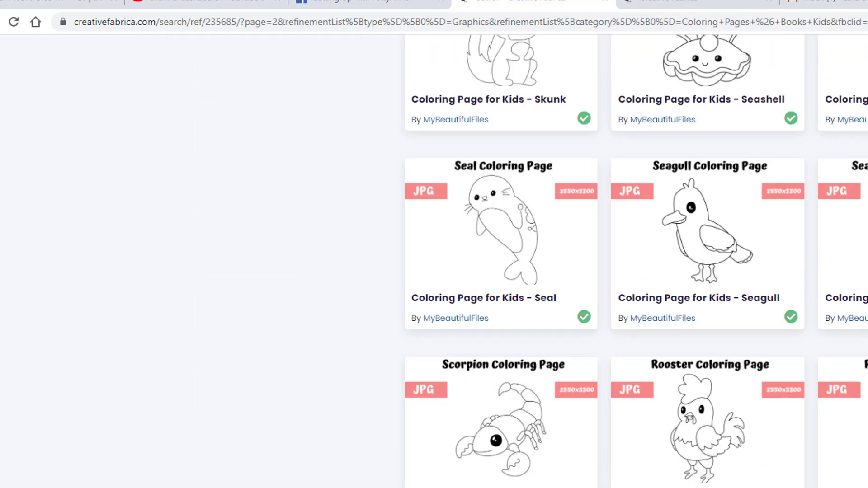
scroll(532, 260, "up", 18)
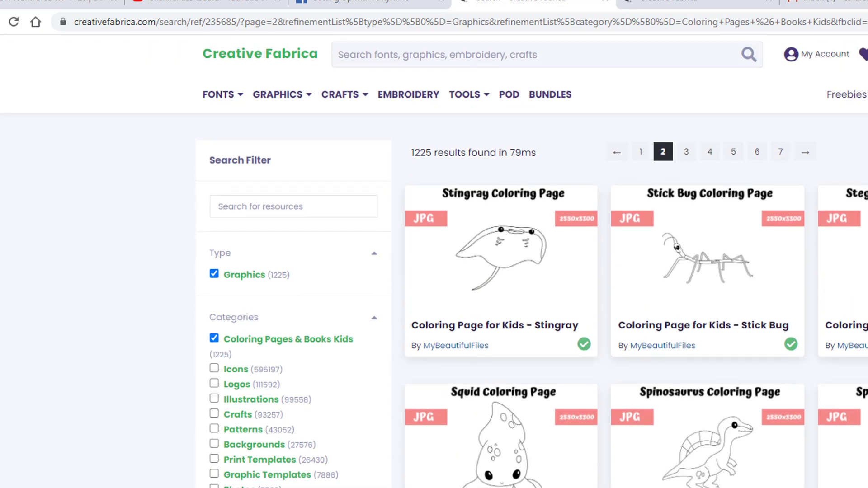
scroll(859, 316, "down", 7)
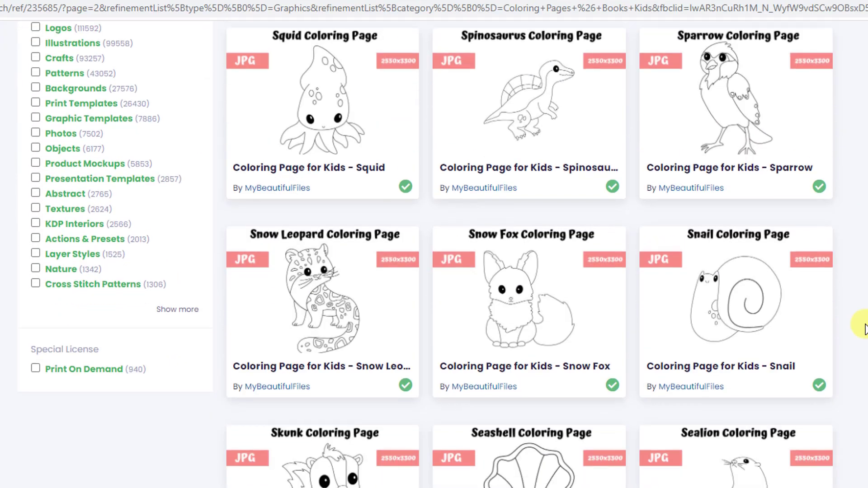
scroll(18, 253, "up", 7)
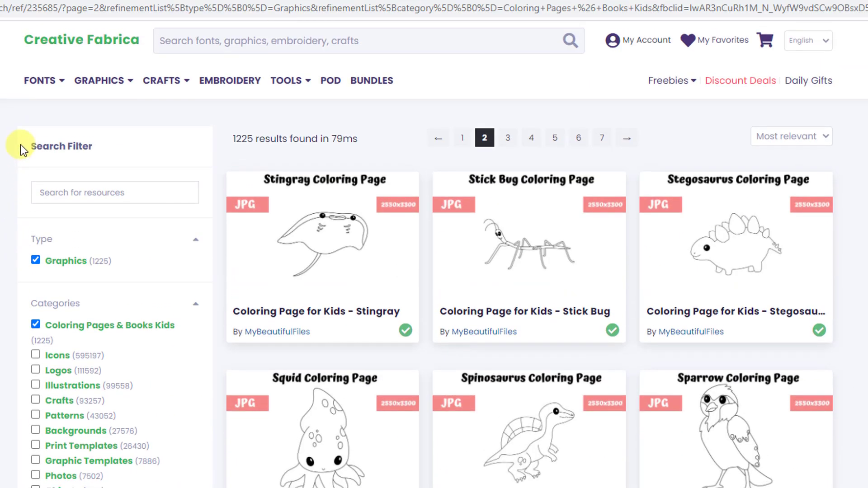
- Browse the Script & Handwritten fonts on Creative Fabrica and return to the kids' coloring pages
mouse_move(31, 90)
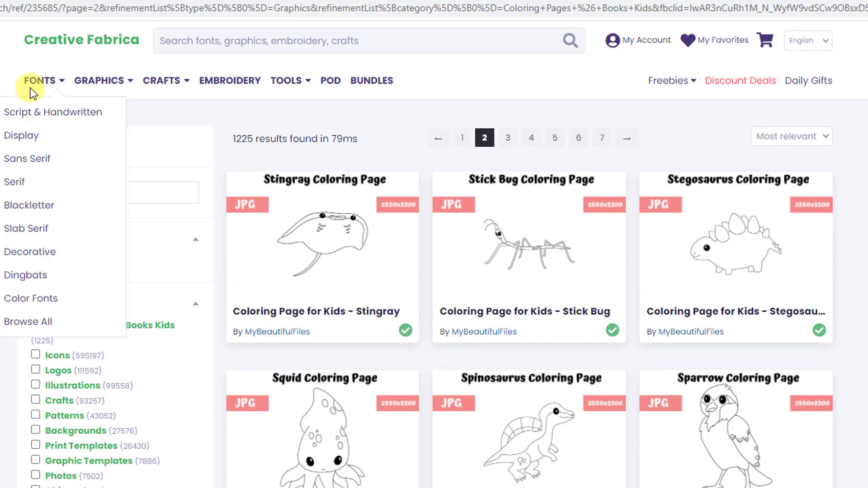
left_click(38, 113)
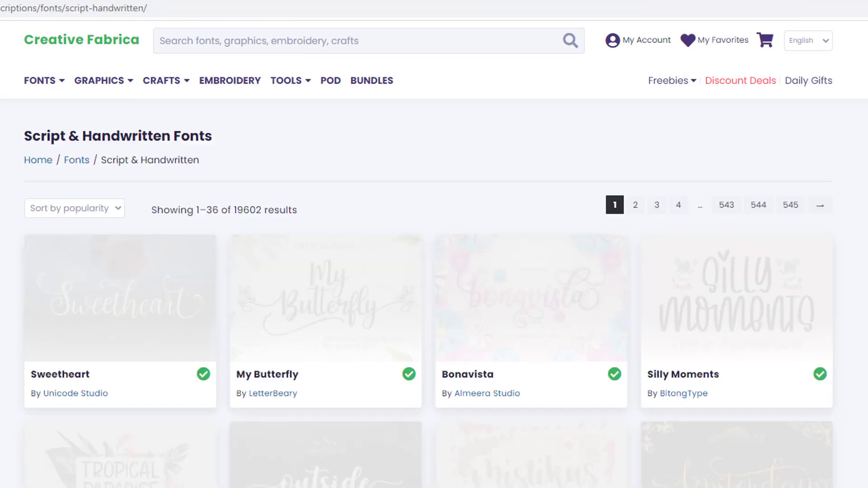
scroll(433, 253, "down", 6)
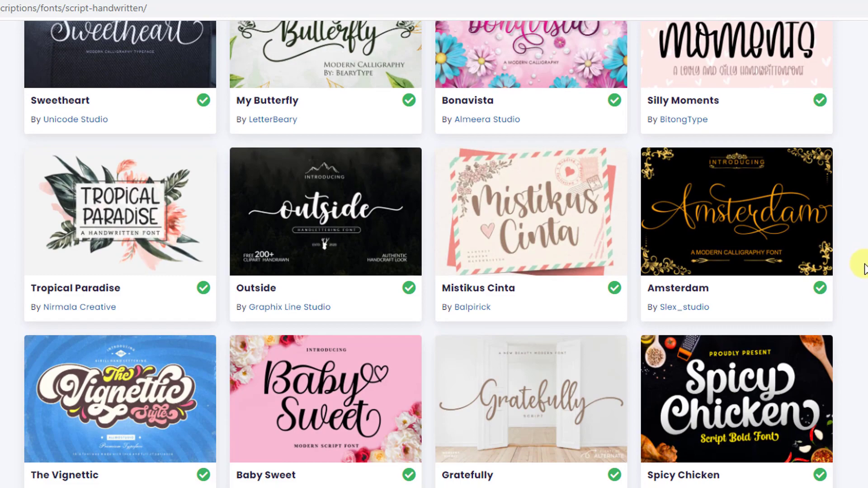
scroll(843, 289, "down", 6)
scroll(488, 278, "down", 10)
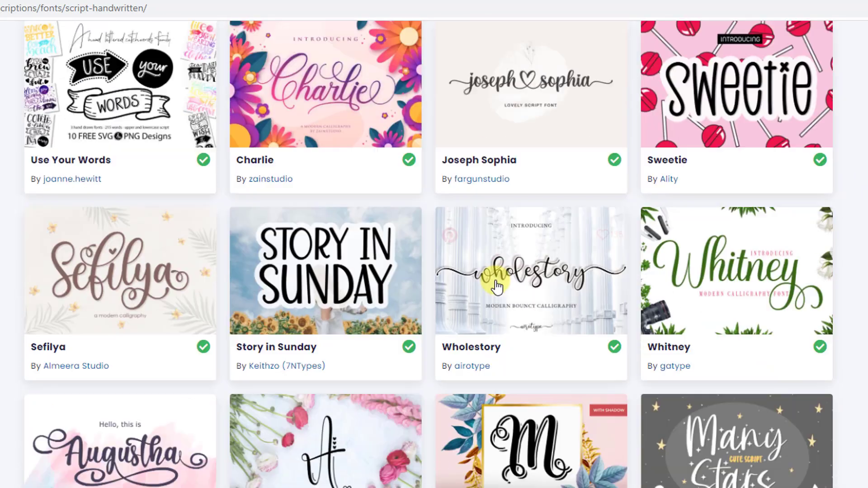
scroll(495, 282, "up", 20)
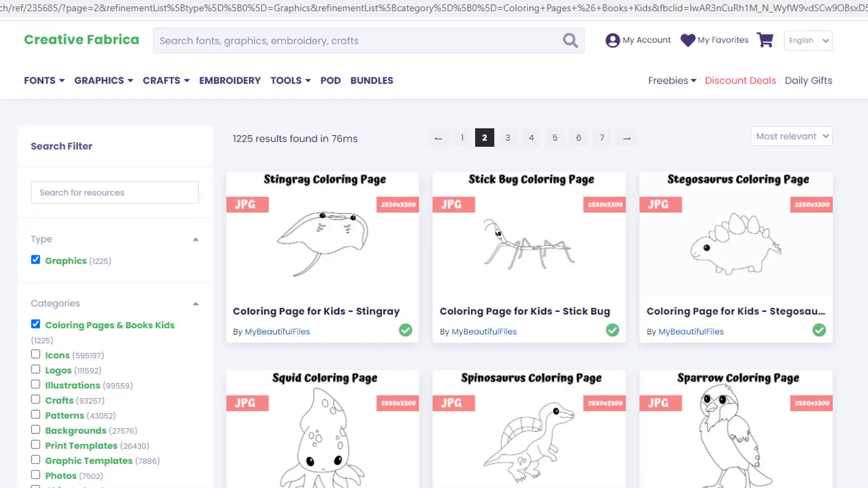
- Find the Sea Turtle coloring page among the kids' coloring pages and open its product page
scroll(433, 257, "down", 3)
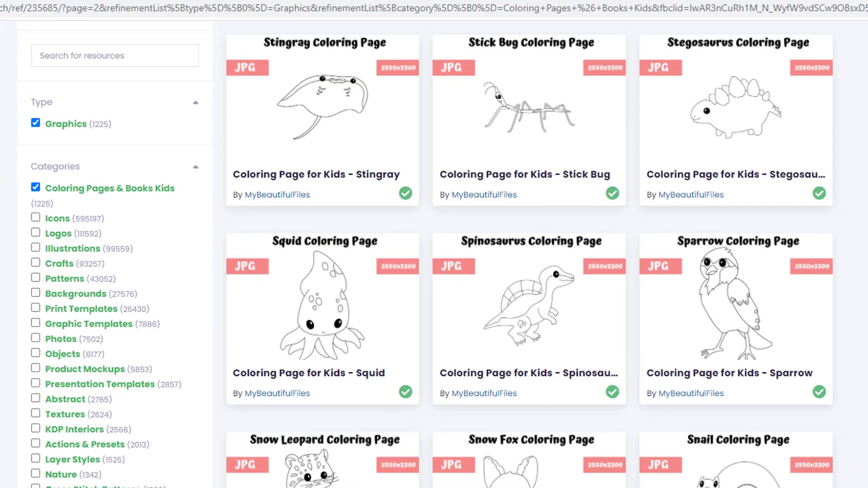
scroll(424, 253, "down", 6)
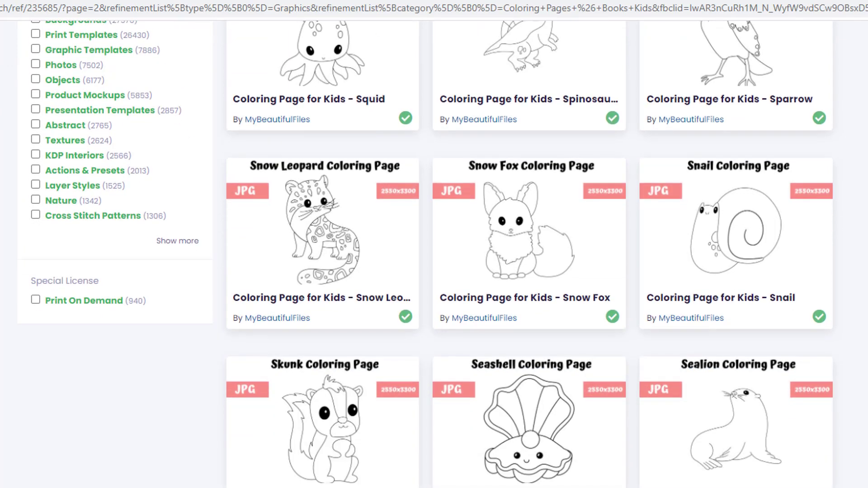
scroll(434, 253, "down", 6)
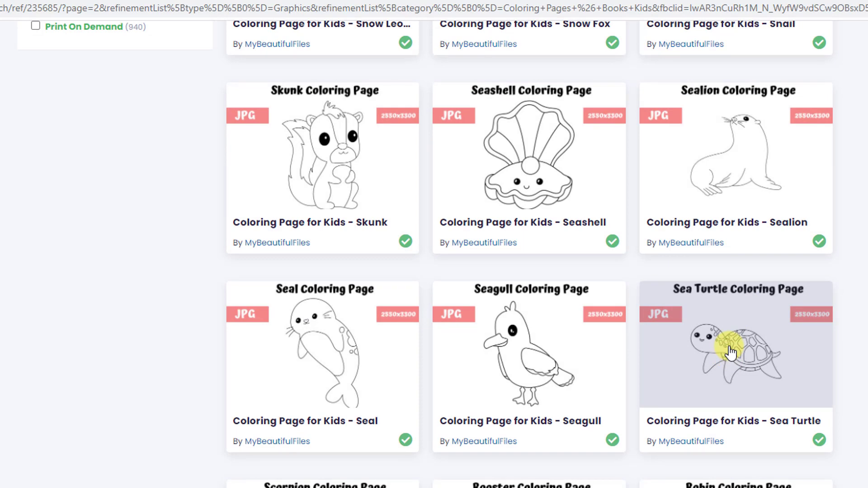
left_click(730, 352)
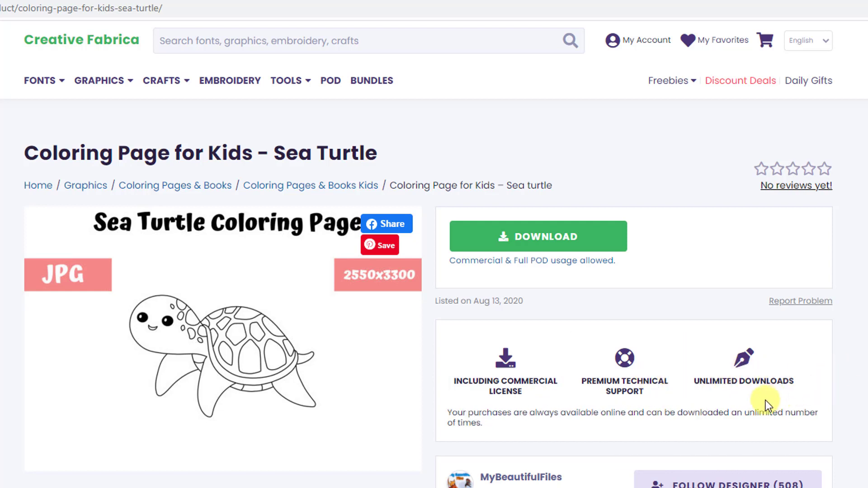
- Download the Sea Turtle coloring page and extract its zip file to the suggested folder in Downloads
left_click(533, 250)
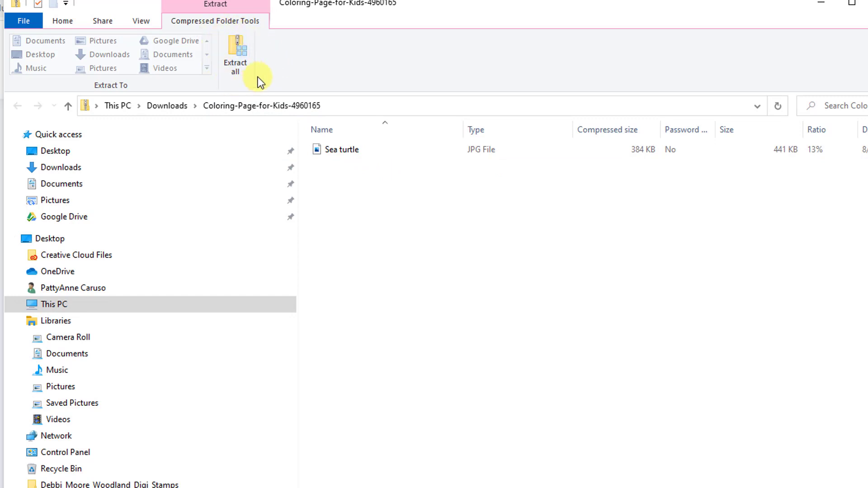
left_click(240, 51)
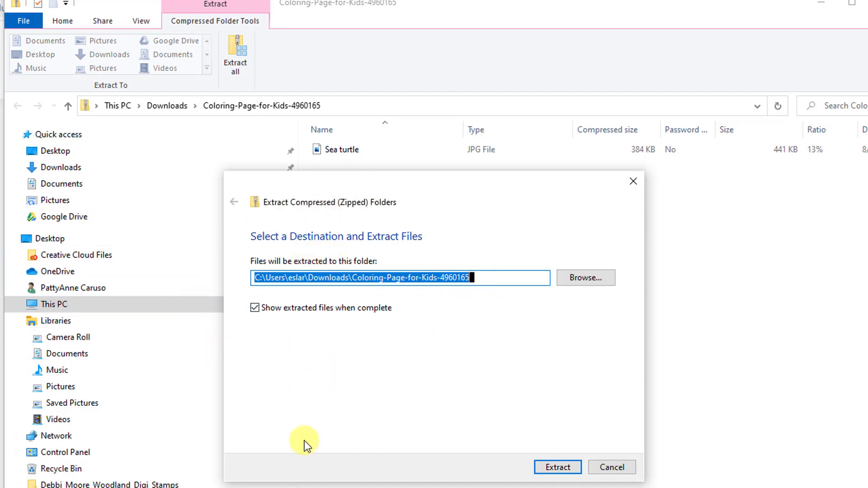
left_click(557, 467)
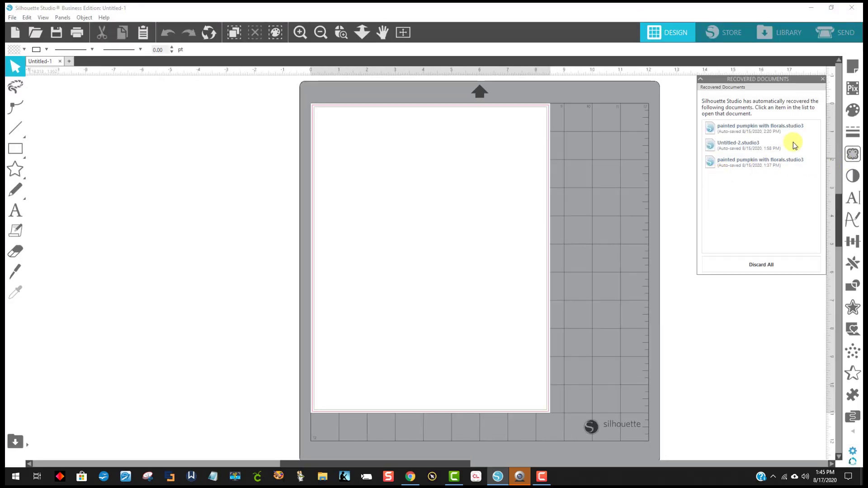
- In Silhouette Studio, discard all the auto-saved recovered documents
left_click(766, 267)
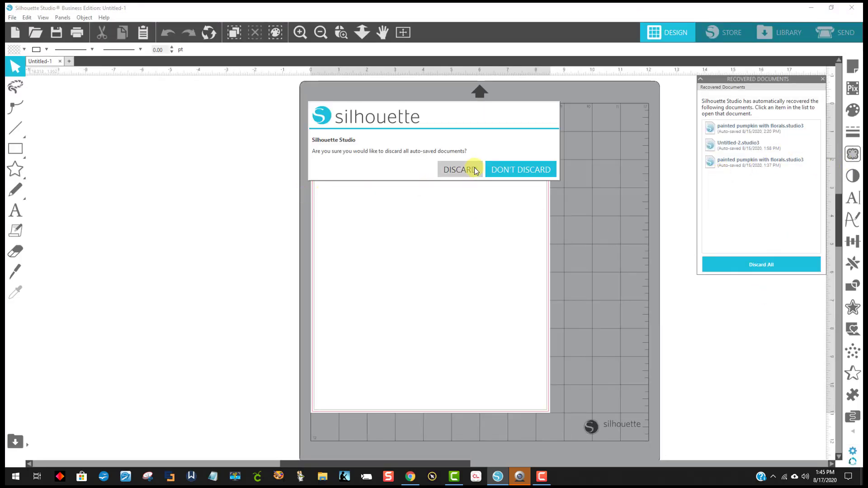
left_click(459, 169)
- Open the "painted pumpkin with florals" image from its folder in Downloads
left_click(12, 17)
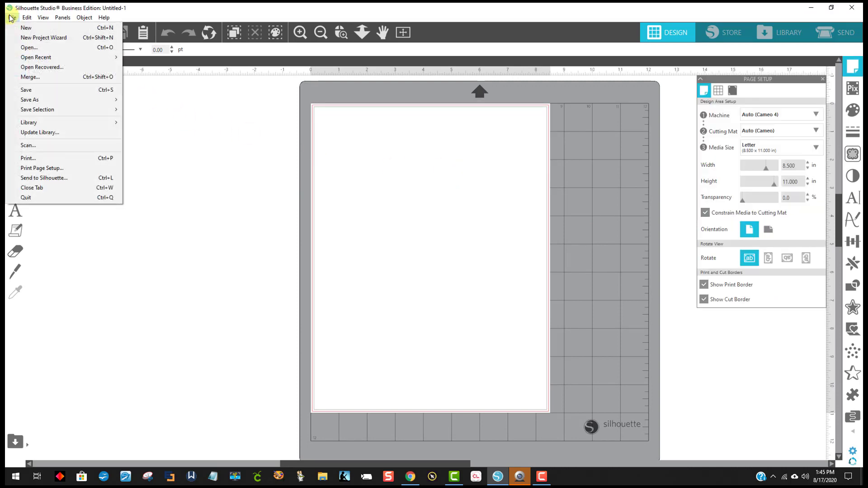
left_click(28, 49)
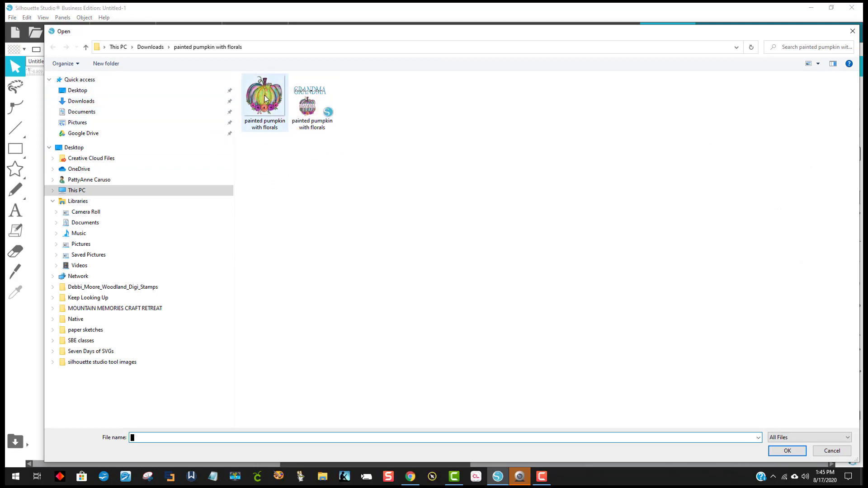
double_click(266, 110)
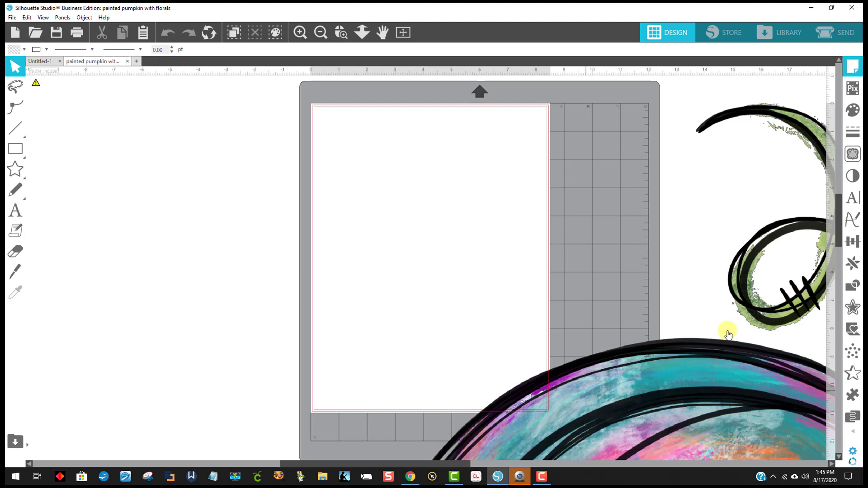
- Set the pumpkin image's width to 7 inches and center it on the page
double_click(748, 268)
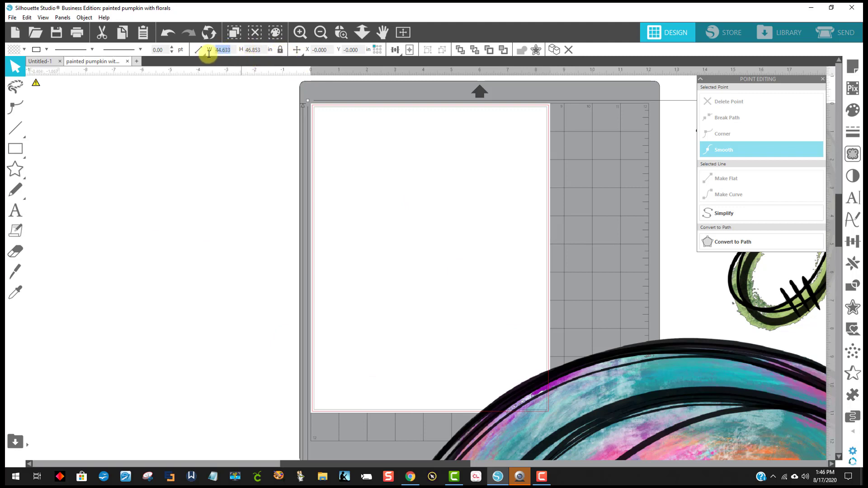
mouse_move(199, 51)
left_click(219, 71)
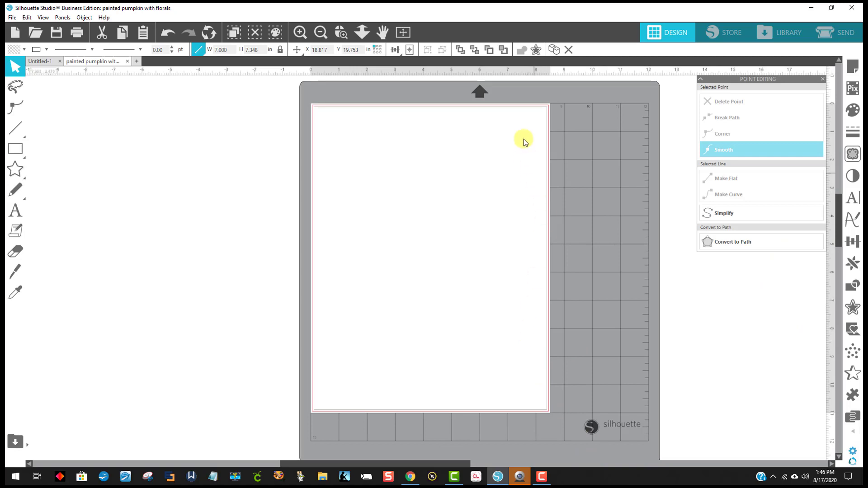
left_click(410, 50)
left_click(569, 297)
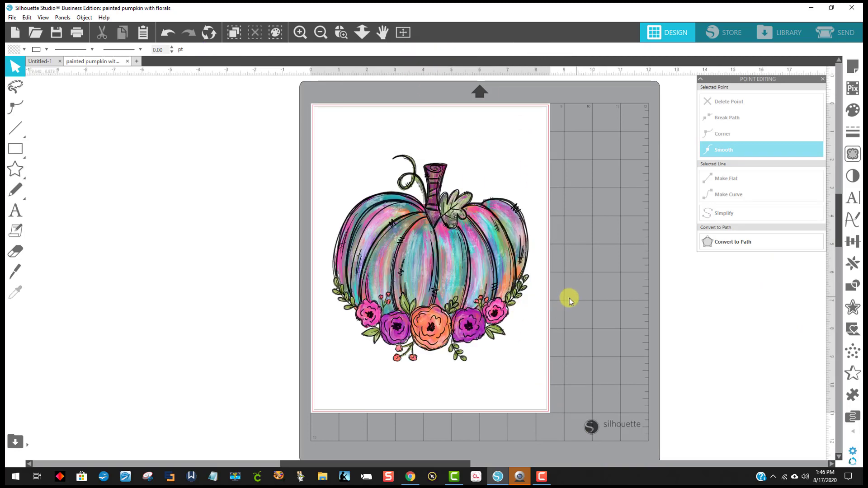
- Move the pumpkin toward the upper part of the page and close its document without saving
left_click_drag(479, 262, 460, 246)
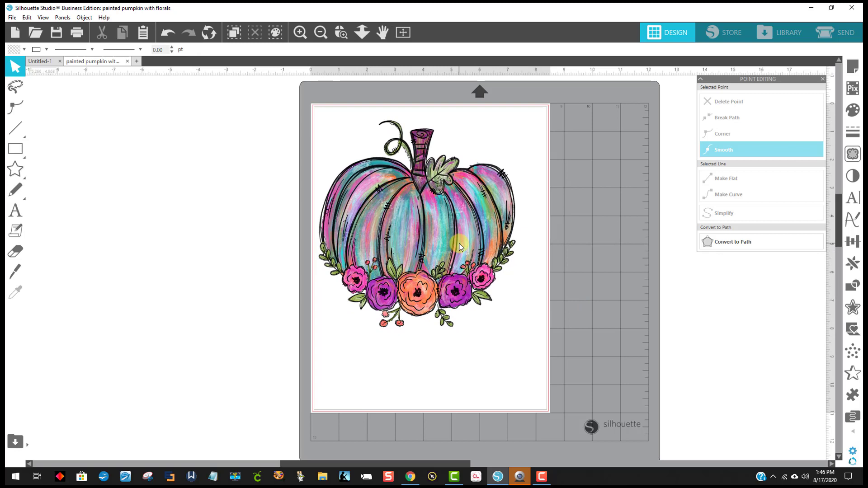
left_click_drag(477, 242, 459, 241)
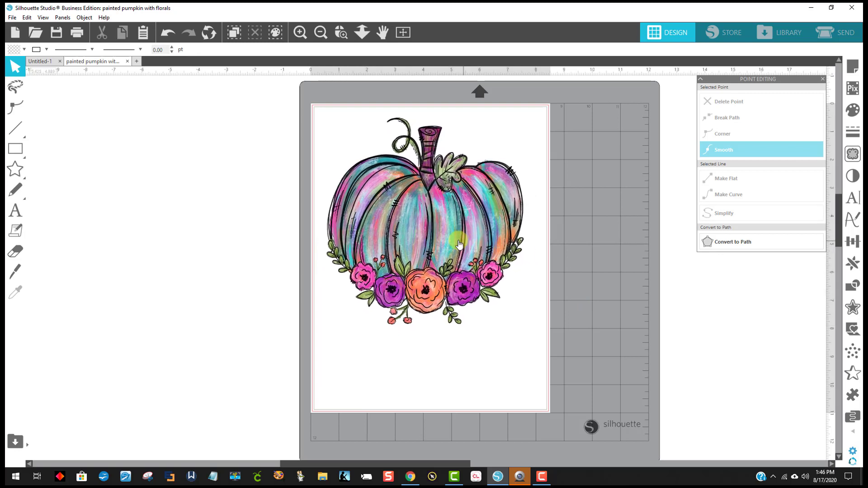
left_click(128, 61)
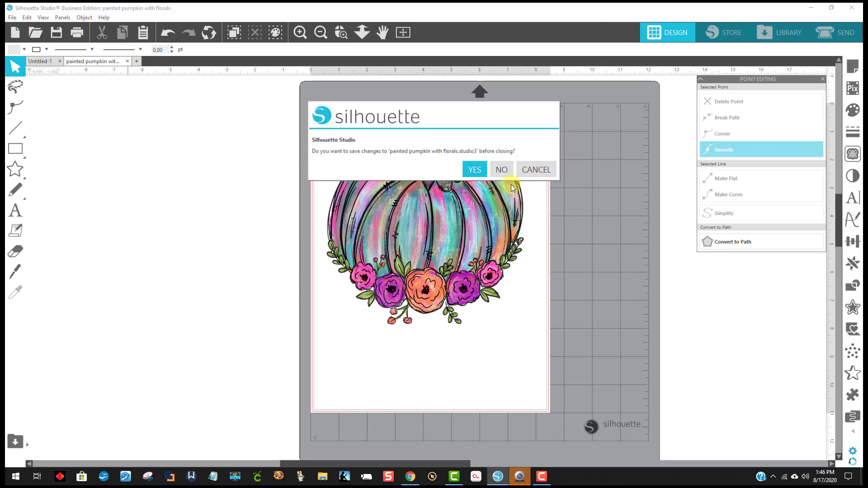
left_click(499, 171)
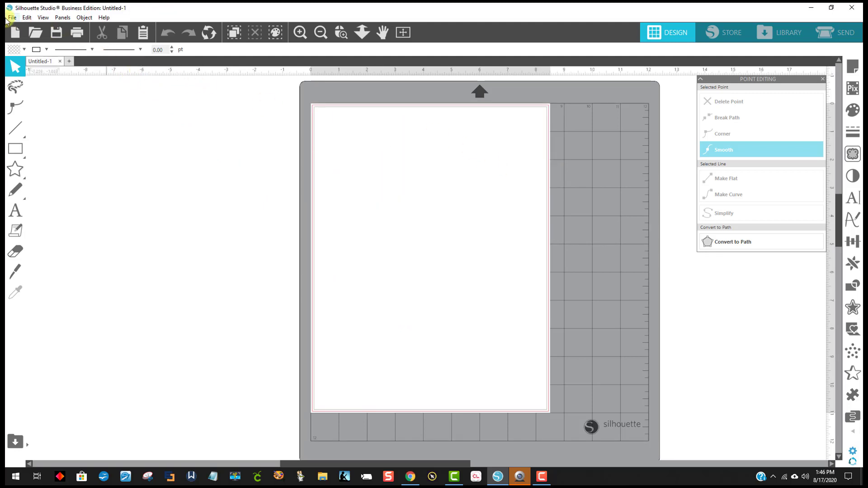
- Open the Sea turtle image from the extracted Coloring-Page-for-Kids-4960165 folder in Downloads
left_click(11, 17)
left_click(29, 48)
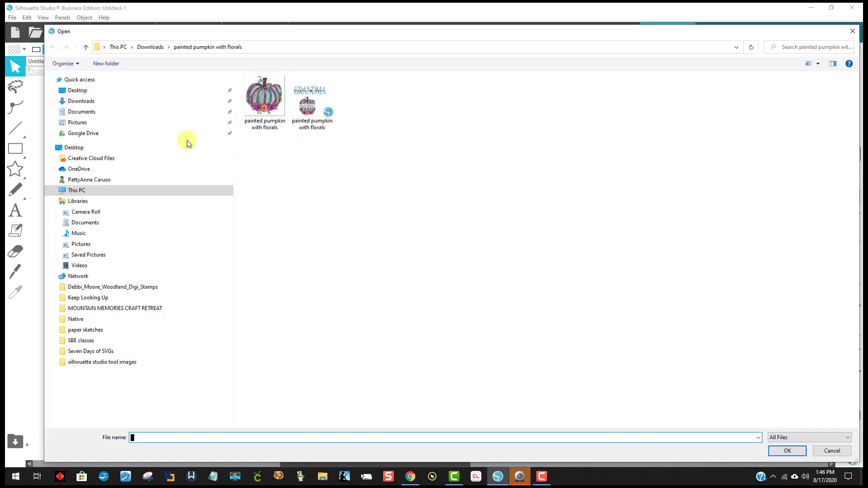
left_click(91, 101)
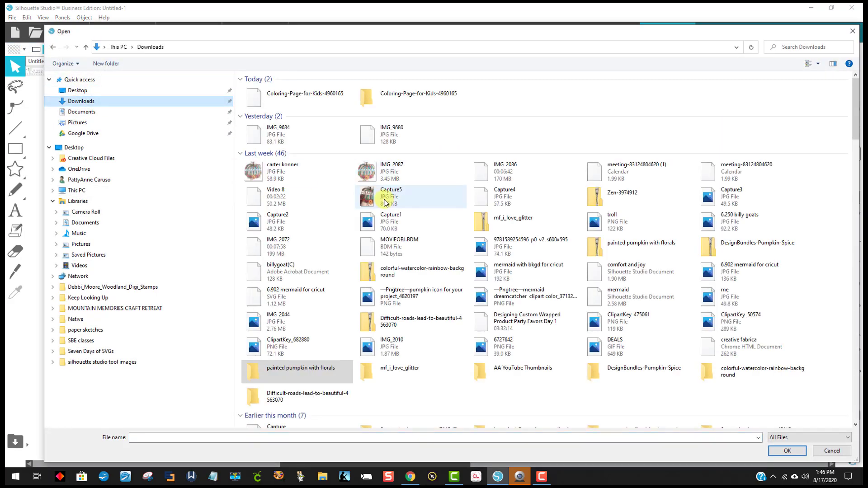
double_click(410, 97)
double_click(264, 95)
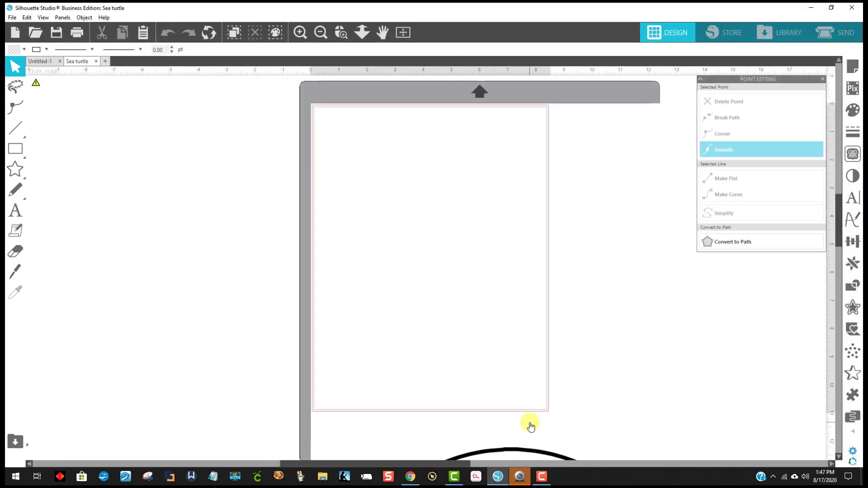
- Move the oversized sea turtle drawing up and to the left over the page, and bring the whole turtle into view
left_click_drag(508, 451, 228, 358)
left_click(413, 96)
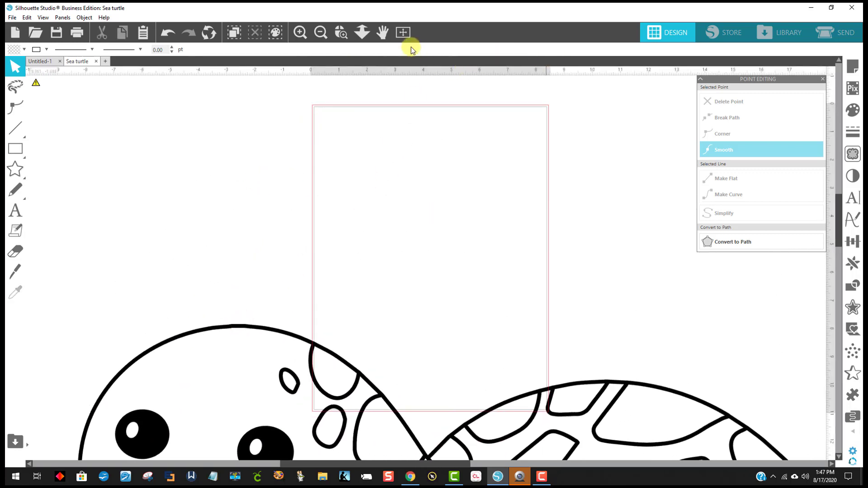
left_click(322, 36)
left_click(322, 35)
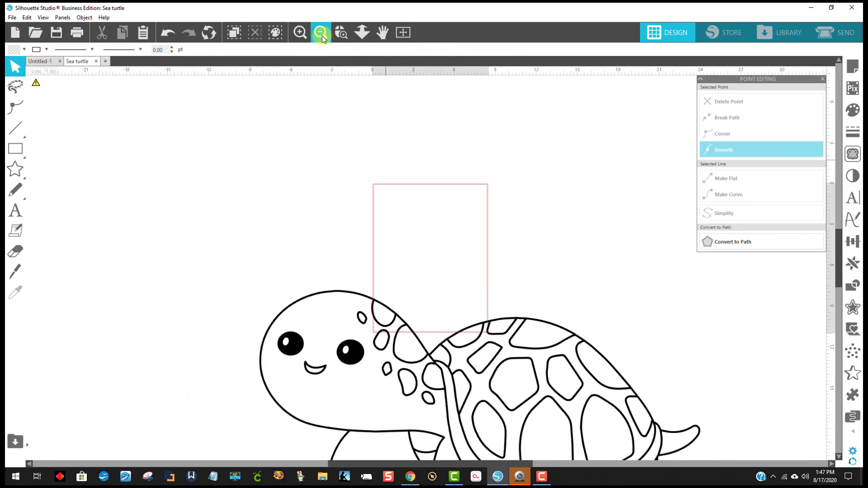
left_click(322, 35)
left_click(322, 35)
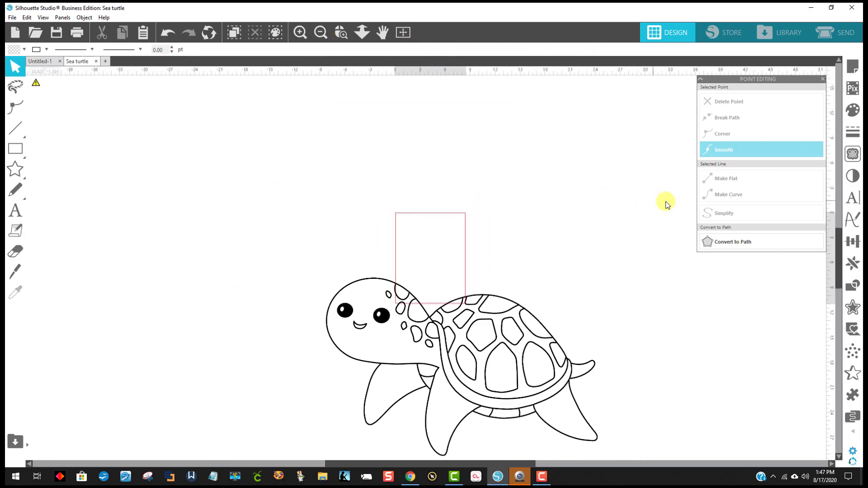
- Set the page's media size to 12x12, move the turtle up and to the left, and turn off the print and cut borders
left_click(852, 67)
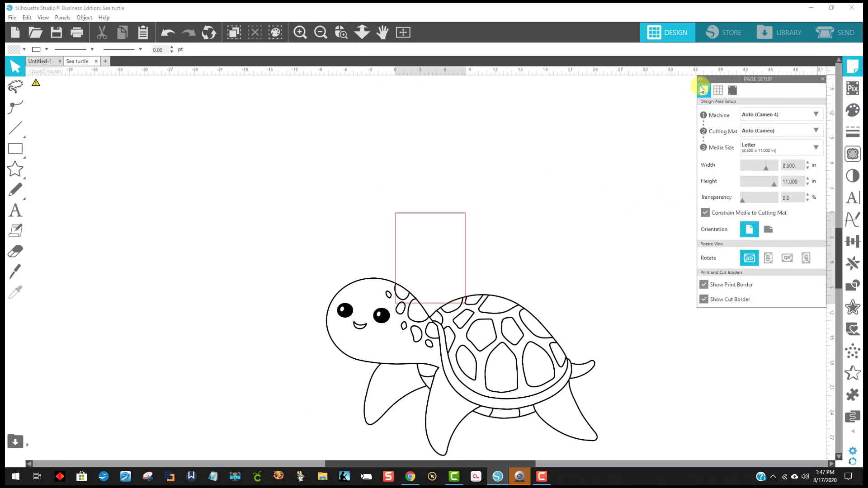
left_click(815, 149)
left_click(767, 164)
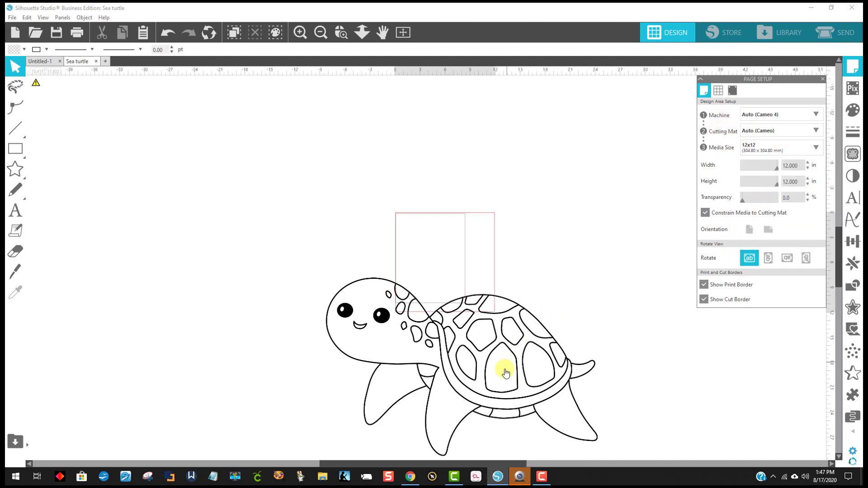
left_click_drag(504, 368, 377, 270)
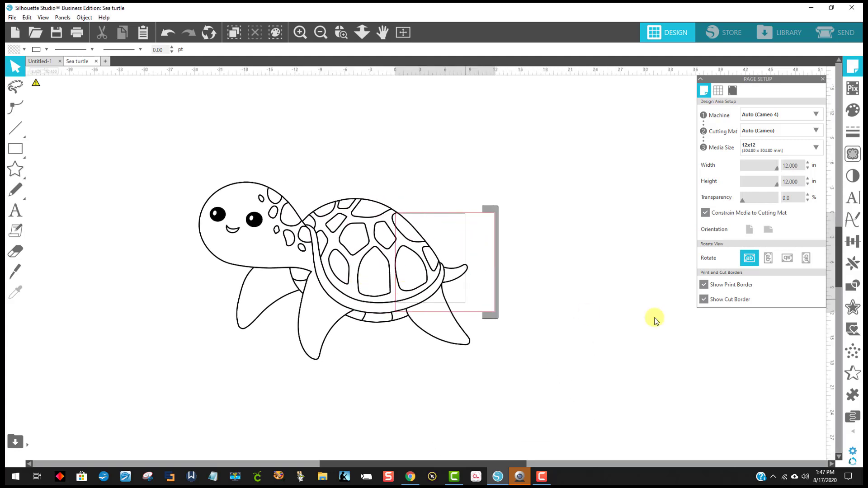
left_click(704, 284)
- Shrink the sea turtle image proportionally to about 6.5 inches wide and place it on the cutting mat
left_click_drag(481, 245, 542, 274)
scroll(558, 346, "down", 1)
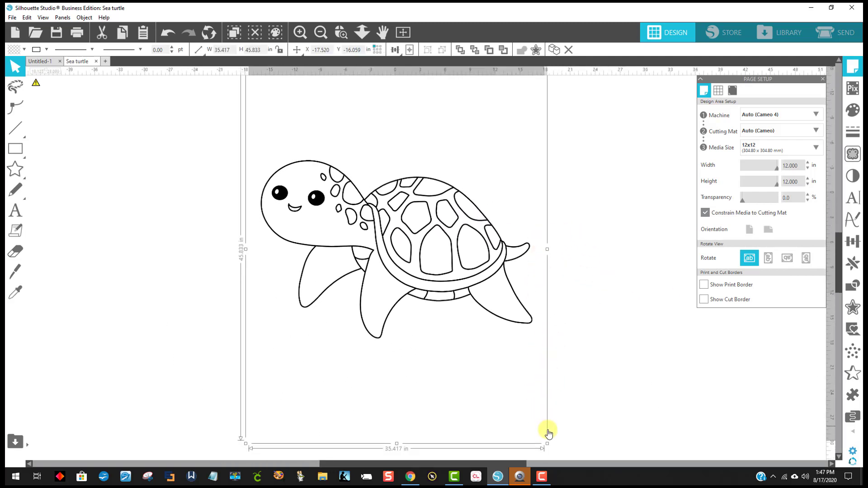
left_click_drag(547, 446, 409, 273)
left_click_drag(311, 240, 215, 221)
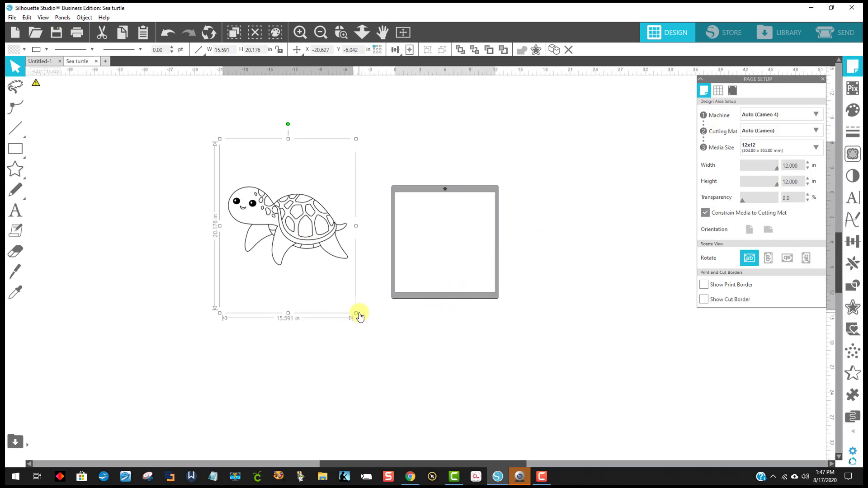
left_click_drag(355, 313, 276, 212)
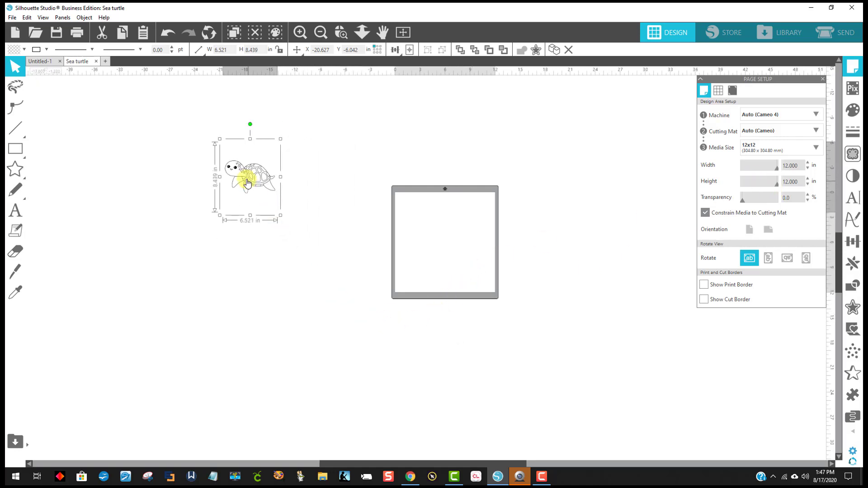
left_click_drag(248, 177, 437, 238)
- Start a trace and select a trace area of about 7.2 by 4.6 inches around the entire turtle
left_click(342, 34)
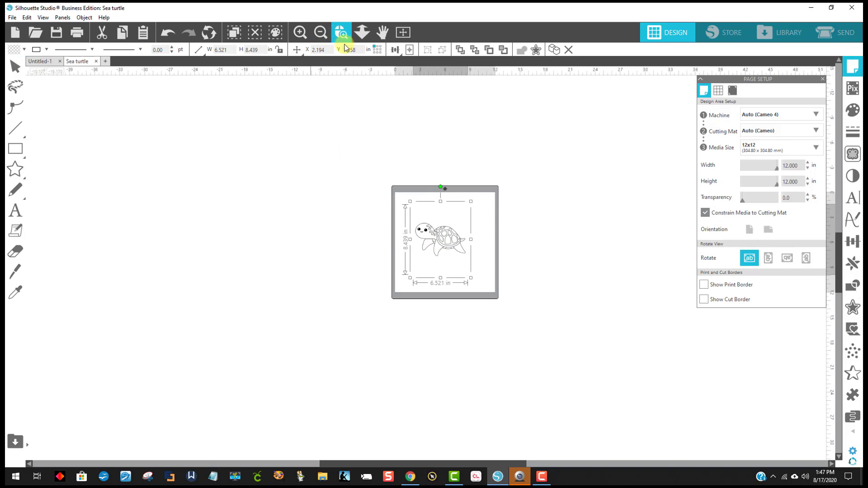
left_click_drag(380, 200, 511, 292)
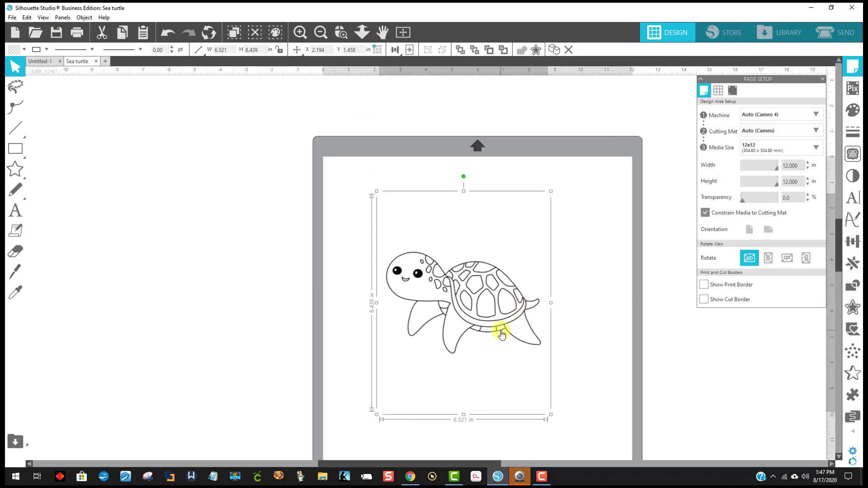
scroll(501, 335, "down", 3)
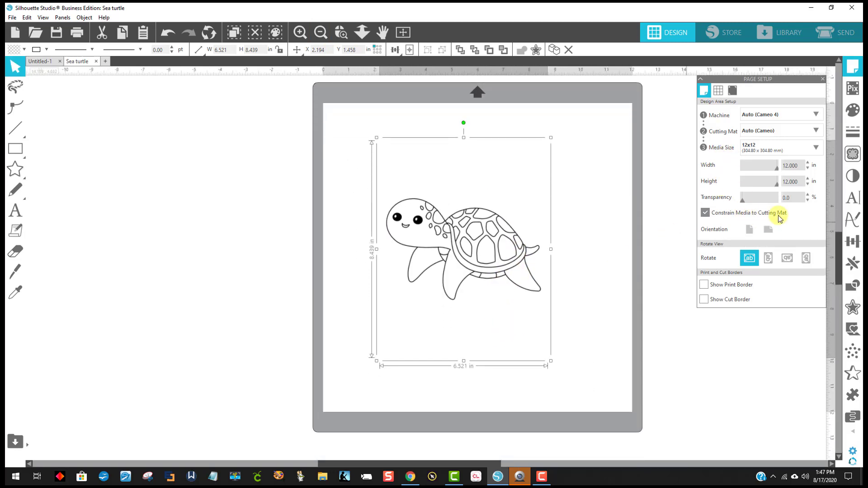
left_click(851, 310)
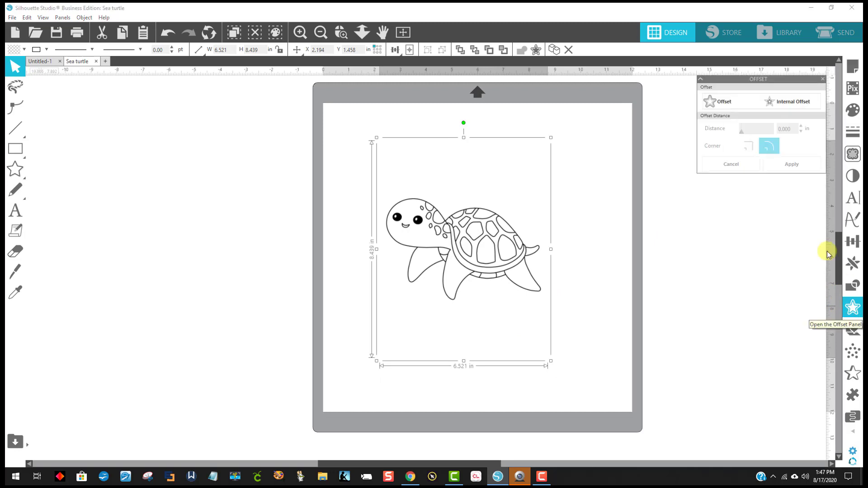
left_click(854, 155)
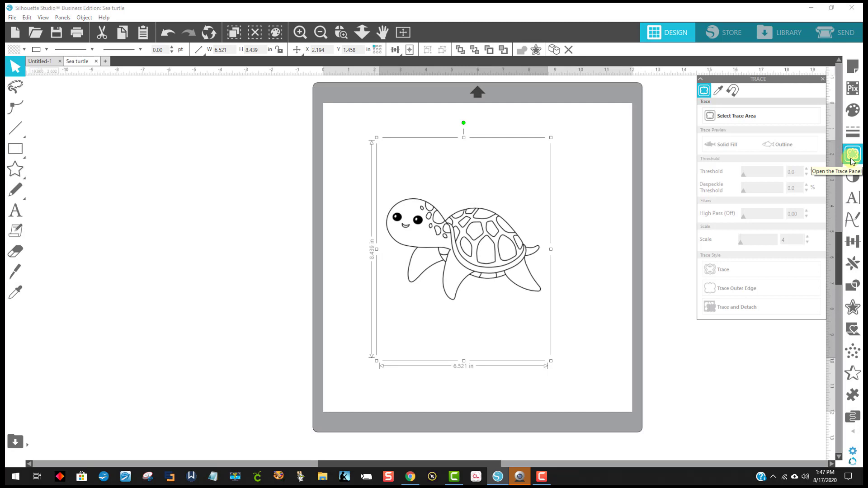
left_click(753, 117)
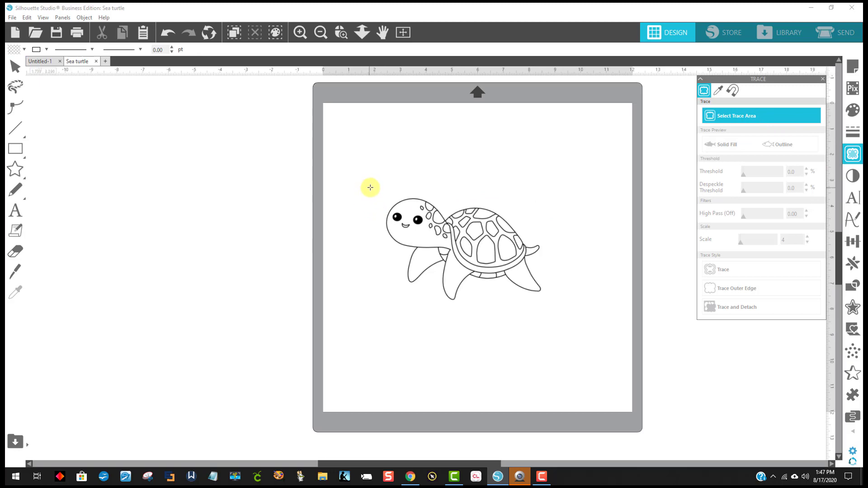
mouse_move(370, 187)
left_mouse_down()
mouse_move(538, 277)
mouse_move(556, 304)
left_mouse_up()
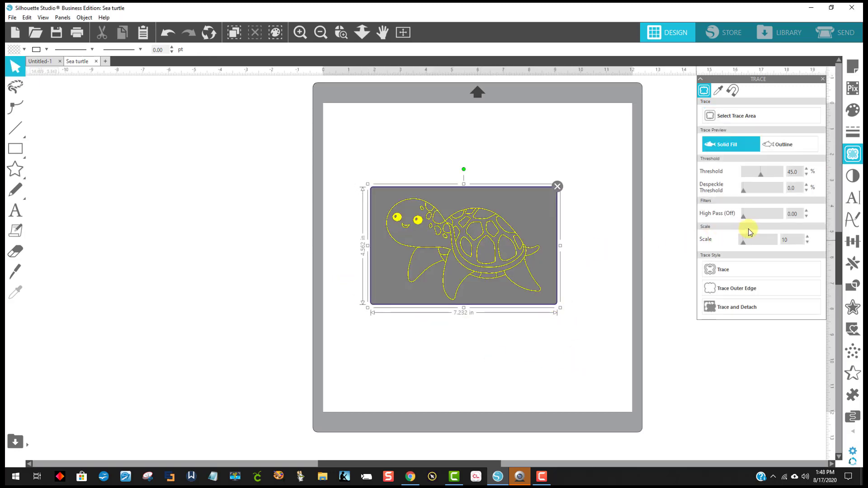
- Trace the turtle with a threshold of 64%, then move the original image off the traced lines and delete it
left_click(768, 175)
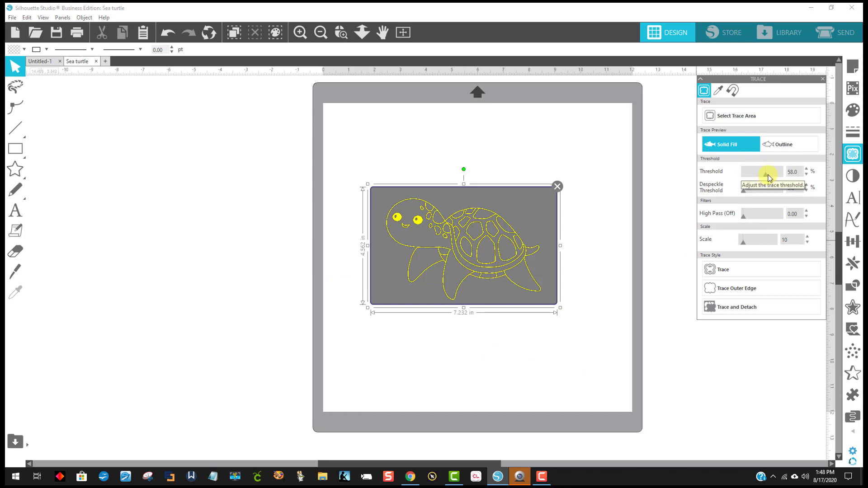
left_click(741, 270)
mouse_move(502, 284)
left_mouse_down()
mouse_move(388, 295)
mouse_move(300, 249)
mouse_move(296, 218)
mouse_move(246, 247)
left_mouse_up()
key("Delete")
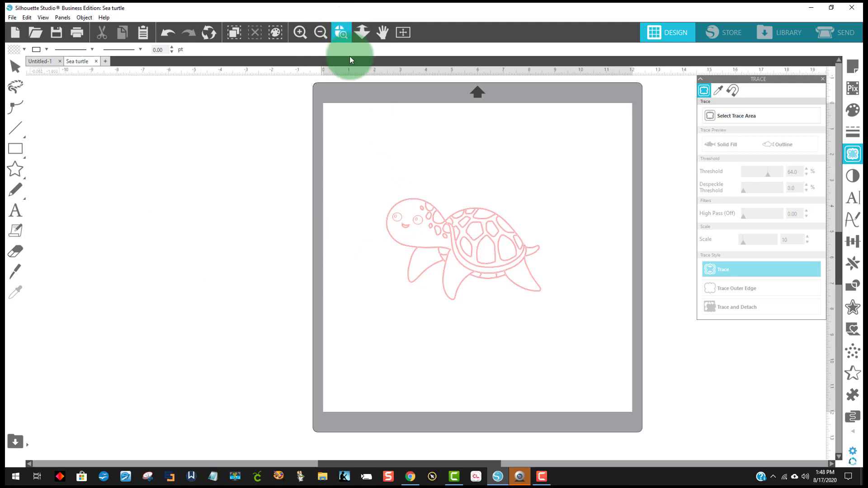
- Fill the traced turtle outline with a light peach color
left_click_drag(571, 326, 376, 189)
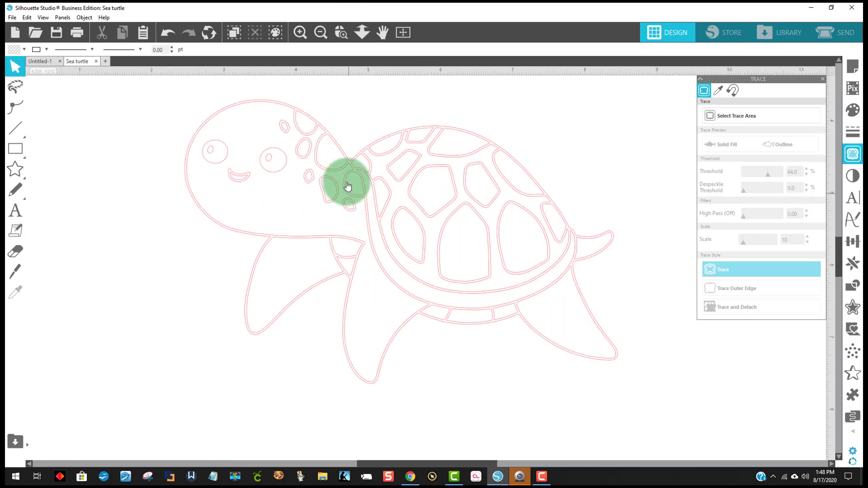
left_click_drag(366, 152, 387, 176)
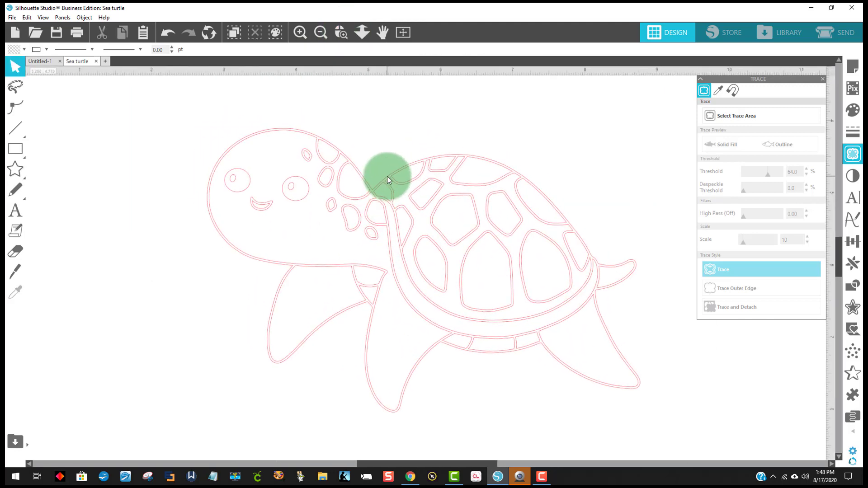
left_click(387, 174)
left_click(6, 53)
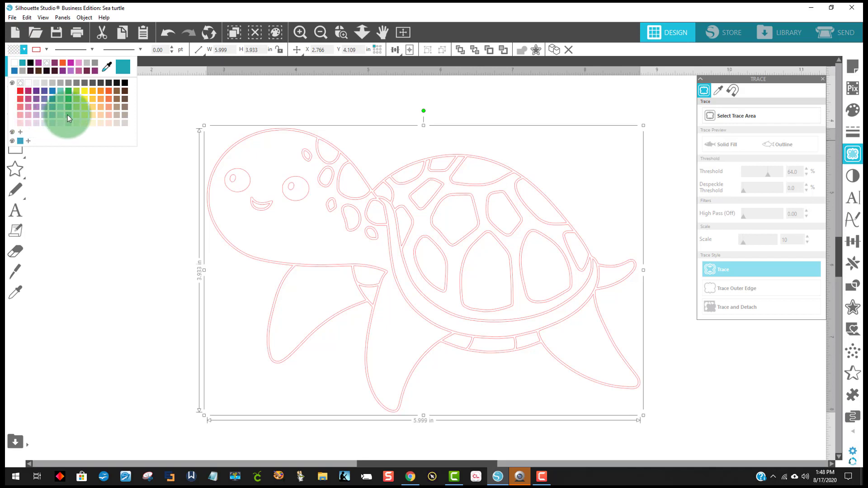
left_click(100, 113)
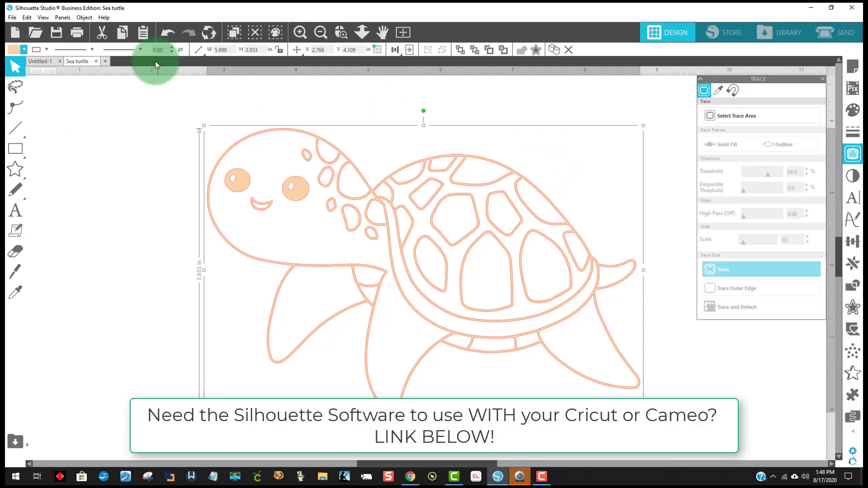
- Release the turtle's compound path into separate shapes and deselect them
left_click(84, 17)
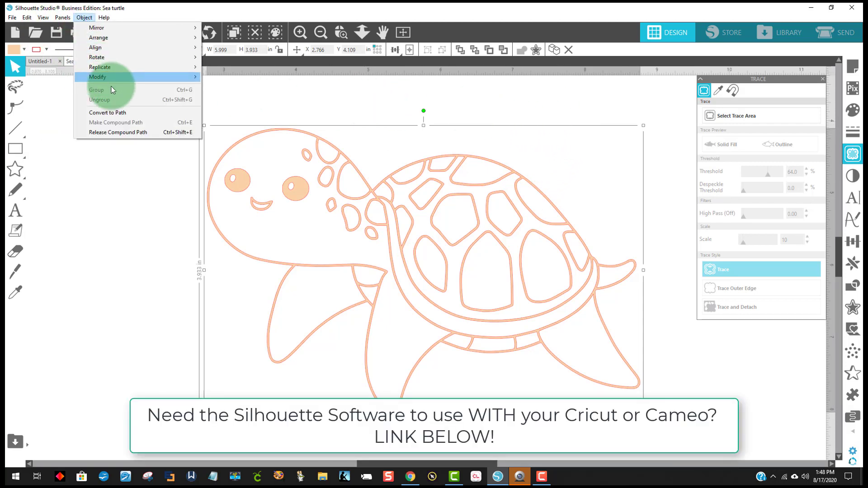
left_click(124, 131)
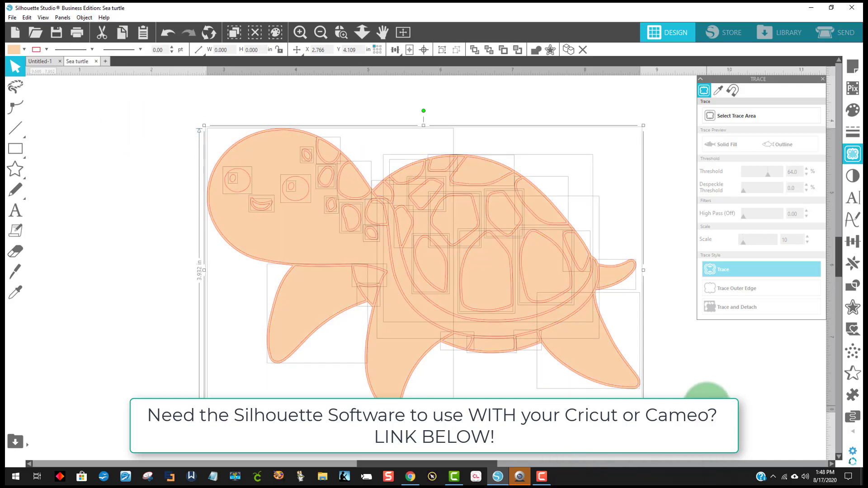
left_click(675, 391)
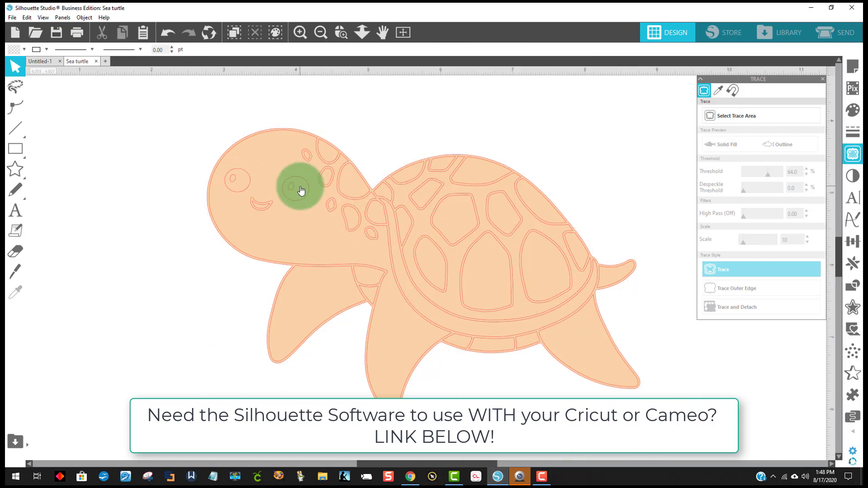
- Fill the wide patch along the shell's upper edge with the palest pink and the patch nearer the neck with light pink
left_click(477, 179)
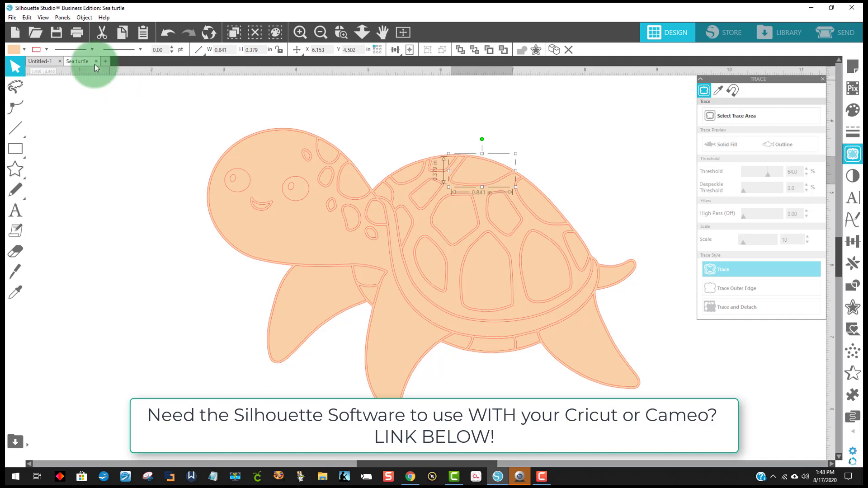
left_click(12, 50)
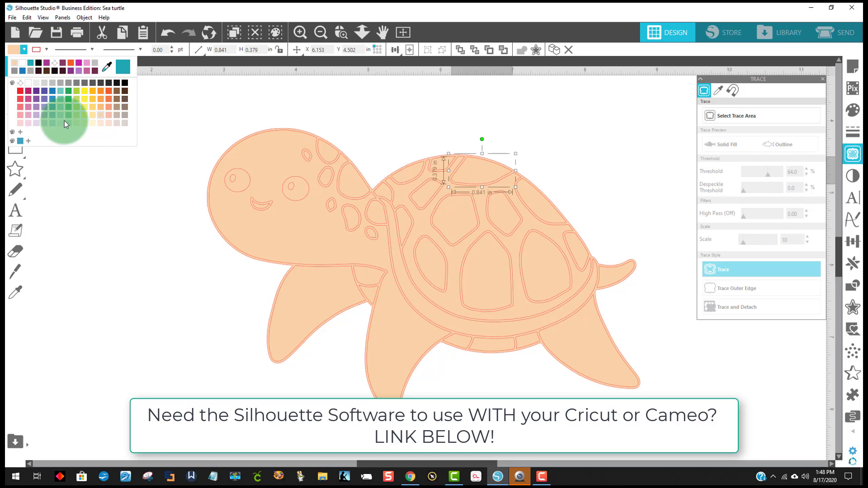
left_click(22, 121)
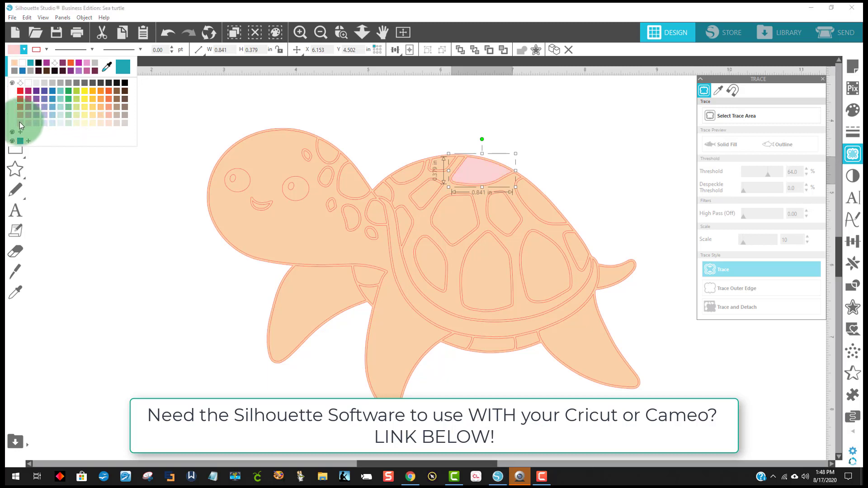
left_click(401, 178)
left_click(16, 50)
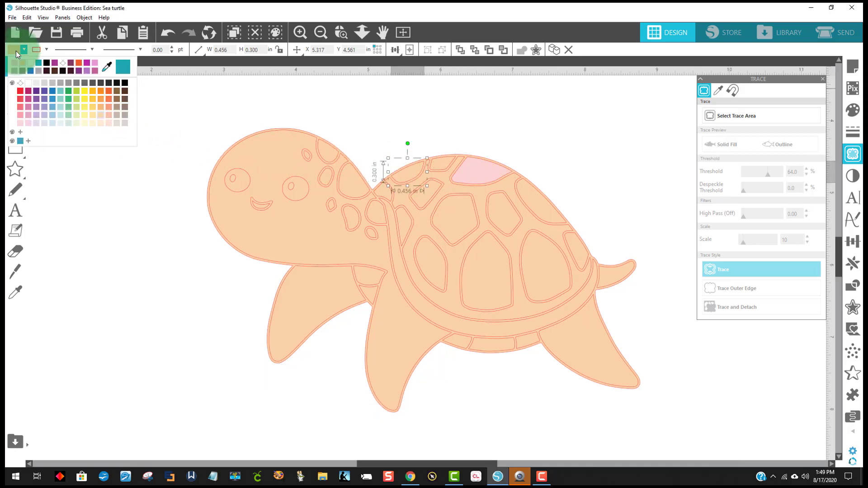
left_click(22, 117)
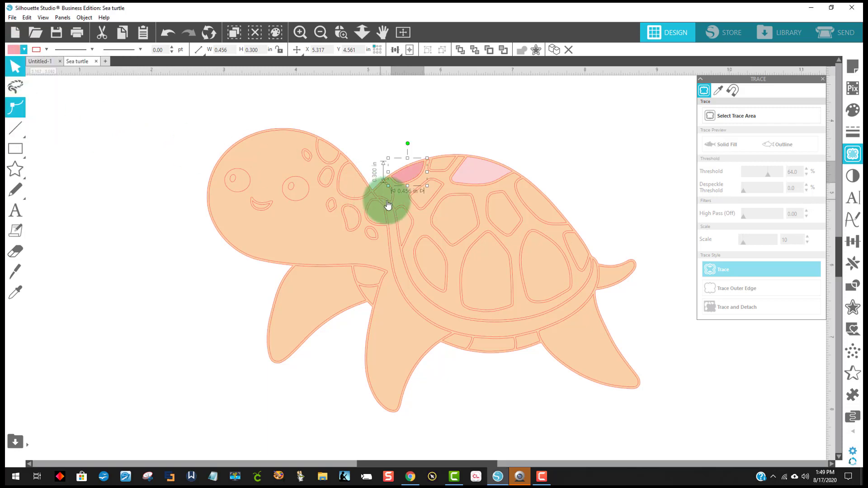
- Fill the small patch between the two pink shell patches with light pink, and recolor the patch nearer the neck a darker pink
left_click(442, 165)
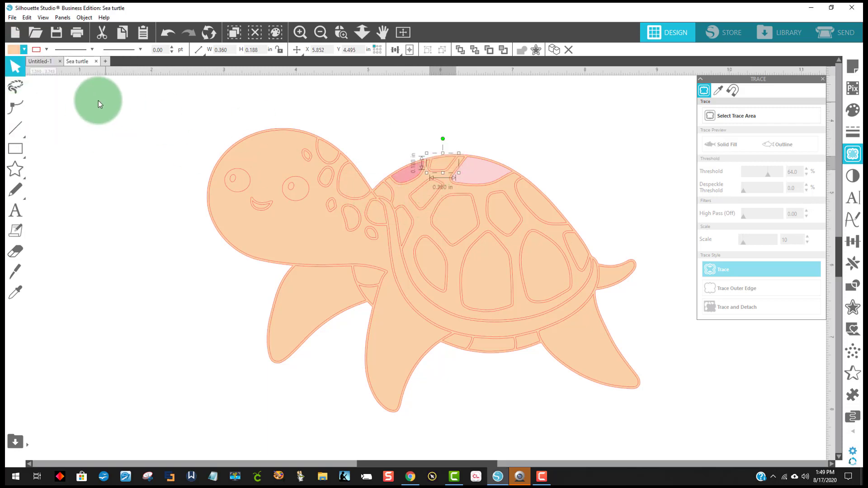
left_click(17, 52)
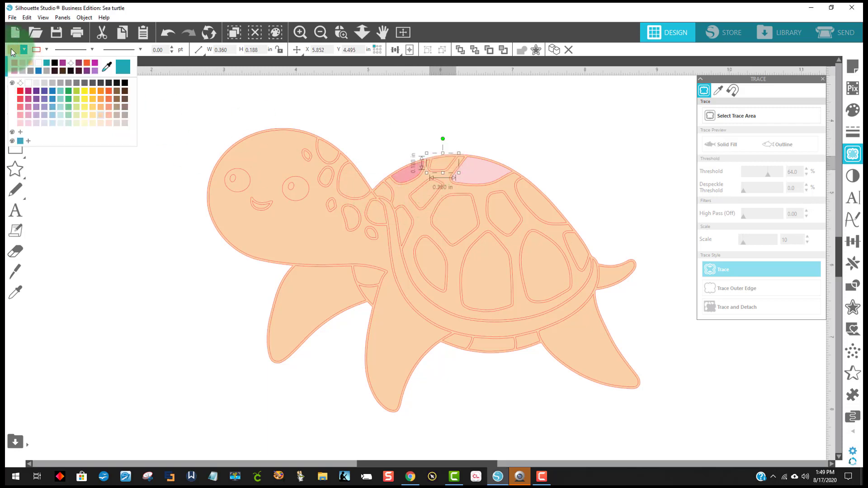
left_click(21, 115)
left_click(403, 176)
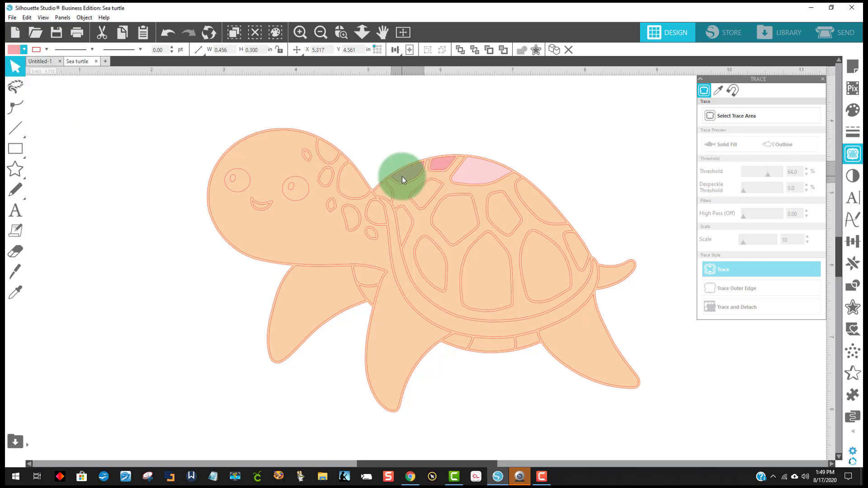
left_click(12, 50)
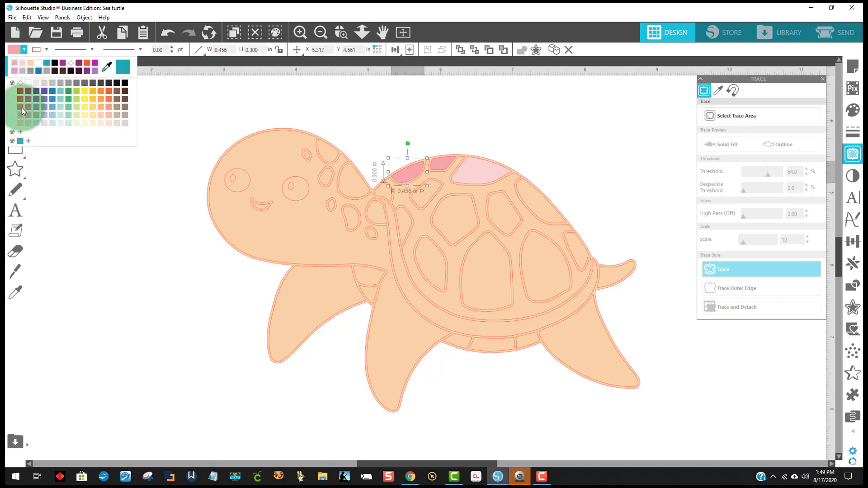
left_click(21, 109)
- Fill the small shell patch where the shell meets the neck with bright red
left_click(385, 195)
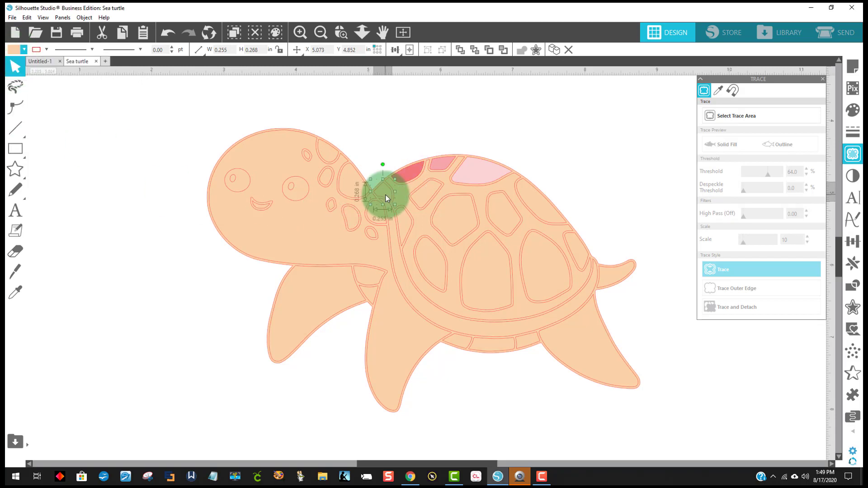
left_click(14, 50)
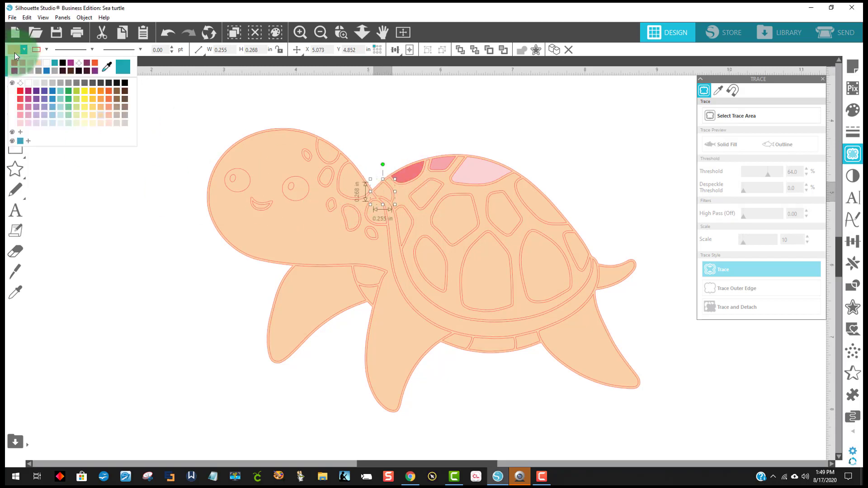
left_click(20, 98)
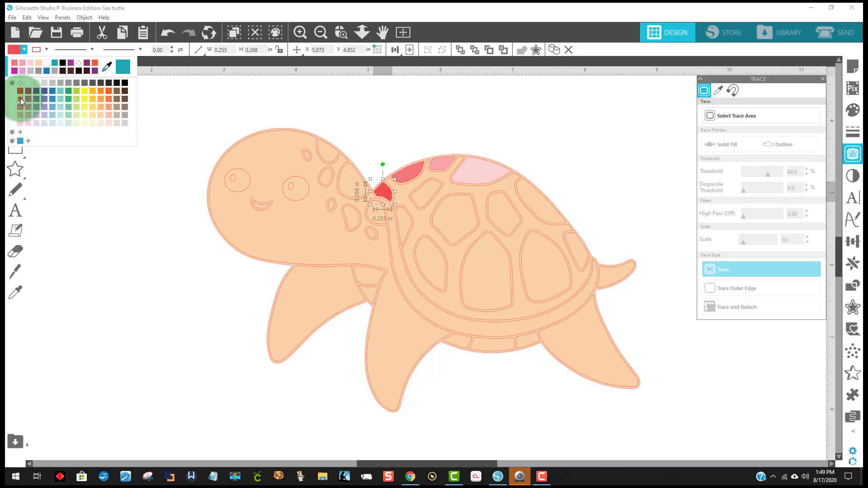
- Fill the narrow patch at the shell's front edge, just below the neck-side patch, with pure red
left_click(403, 233)
left_click(15, 51)
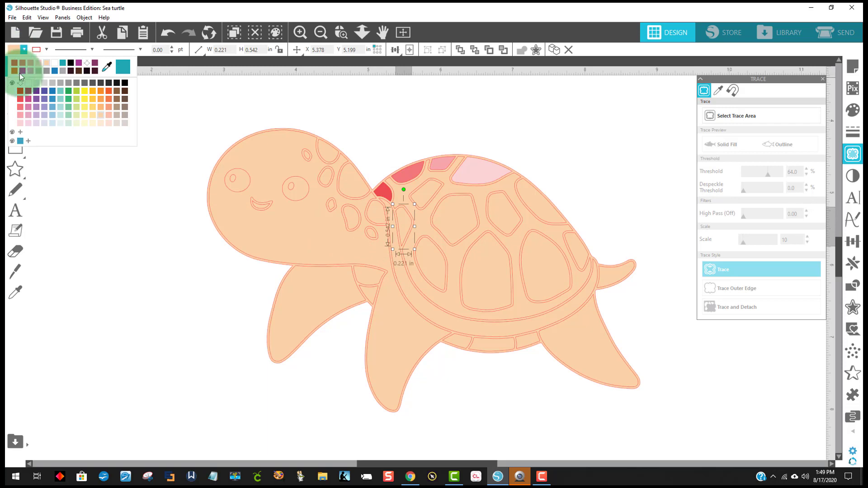
left_click(20, 99)
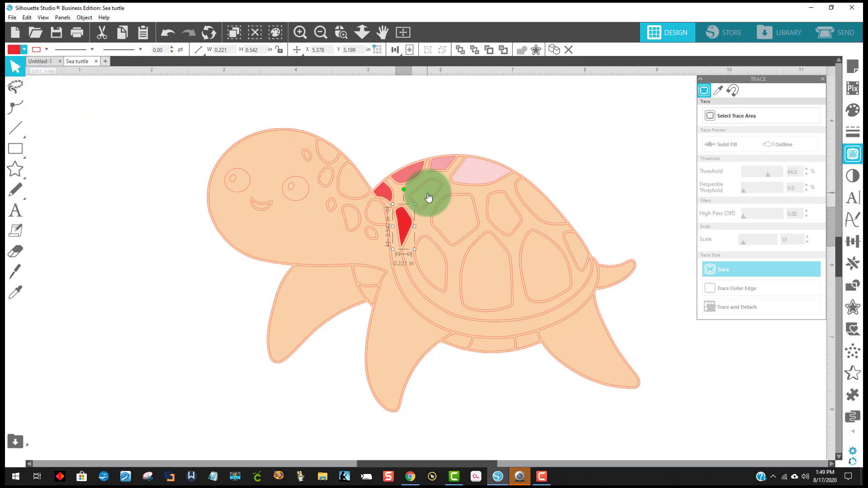
- Try light pink and bright red fills on the slanted shell patch above the central pentagon, ending with light pink
left_click(428, 198)
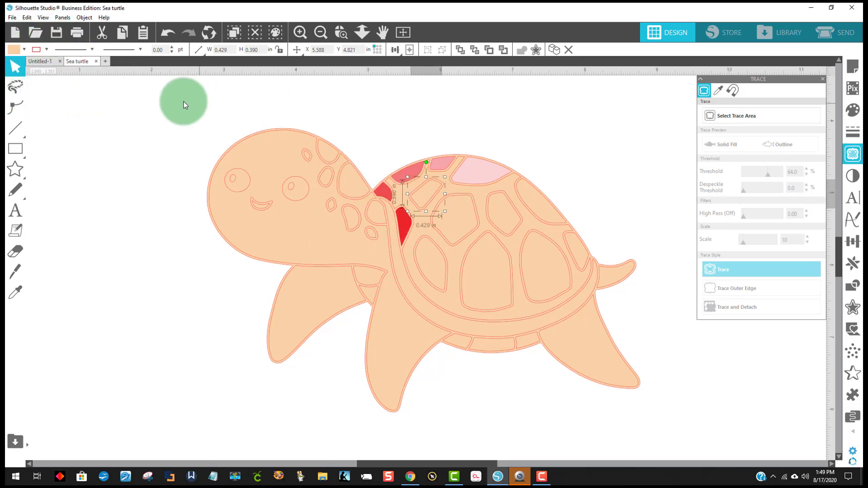
left_click(21, 49)
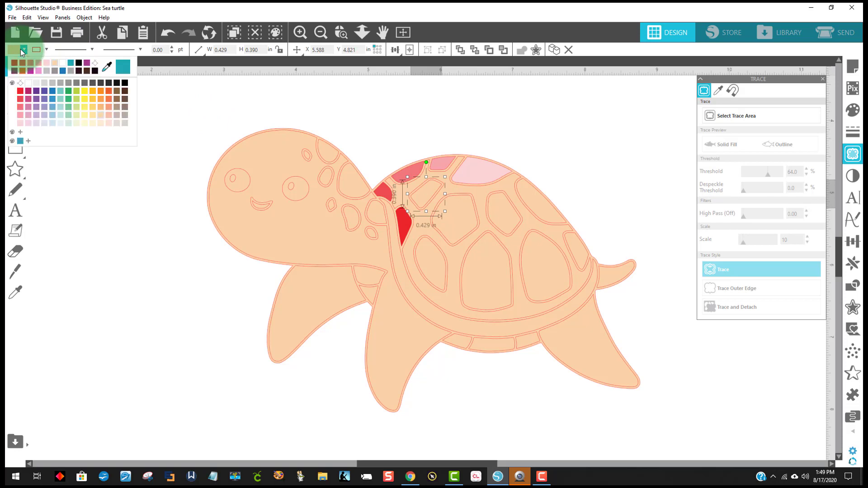
left_click(40, 65)
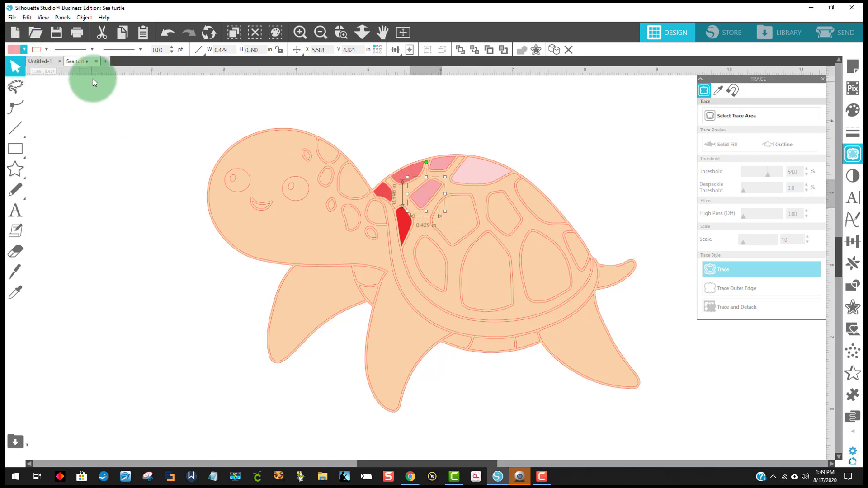
left_click(21, 49)
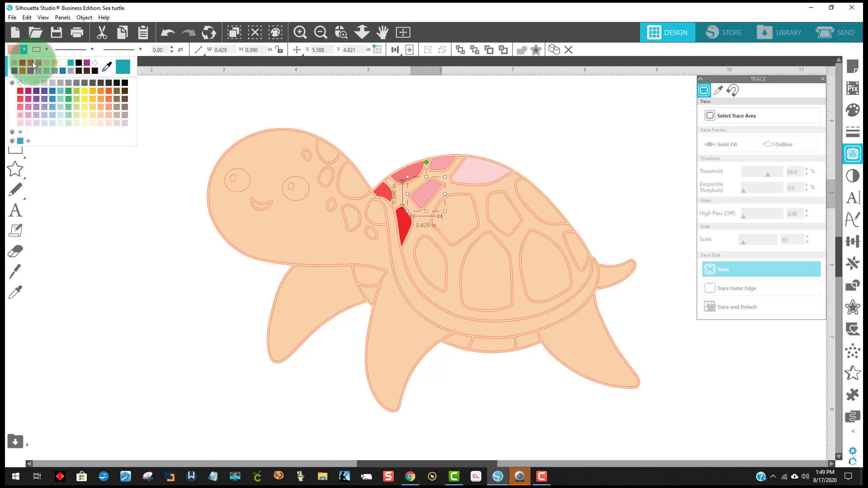
left_click(33, 65)
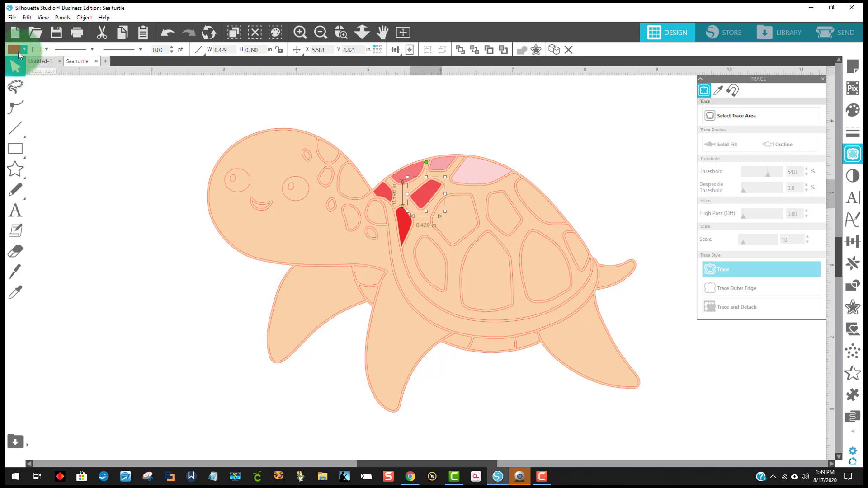
left_click(14, 49)
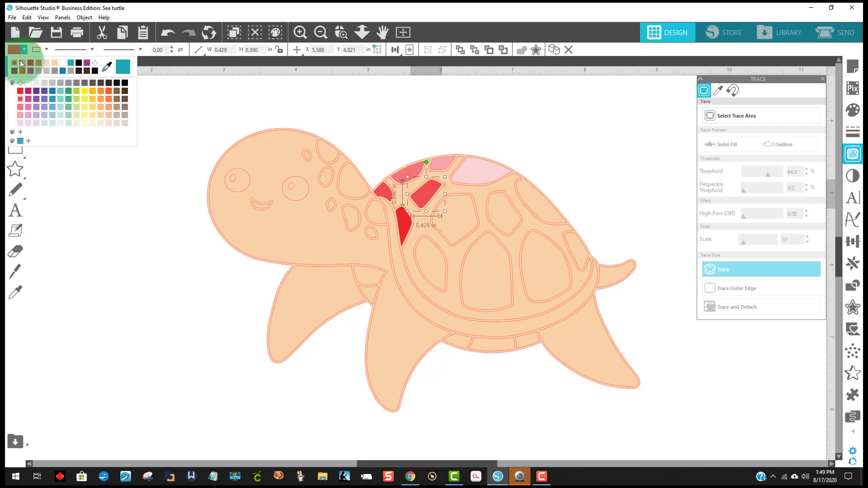
left_click(21, 61)
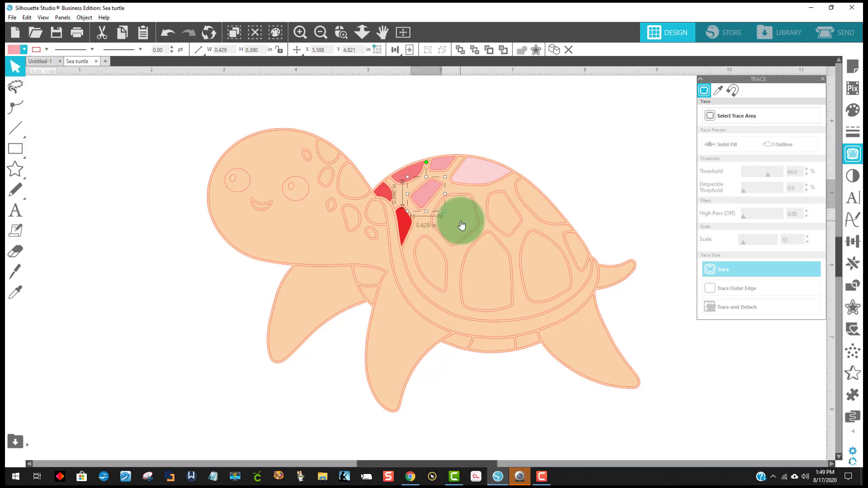
- Fill the pentagon-shaped patch near the middle of the shell with pure red and deselect it
left_click(461, 225)
left_click(15, 50)
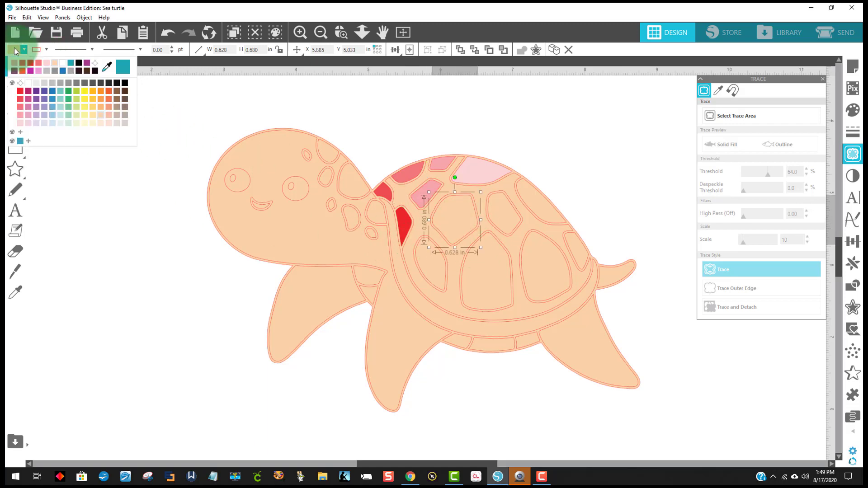
left_click(20, 67)
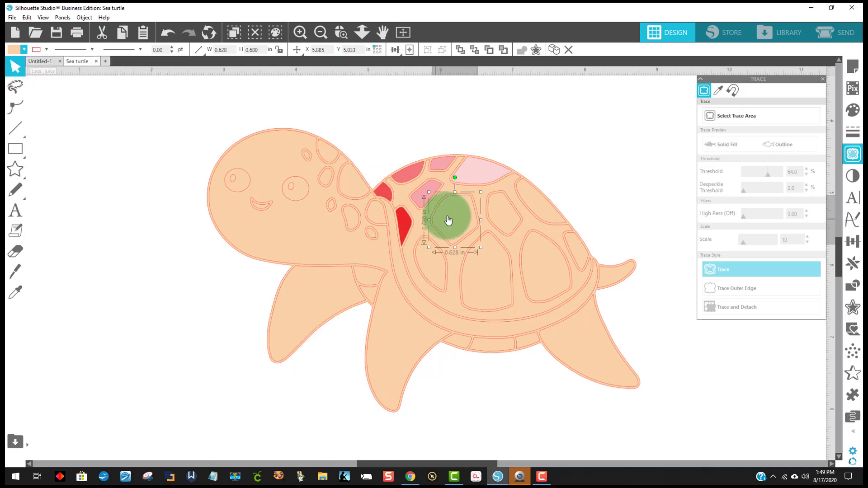
left_click(12, 51)
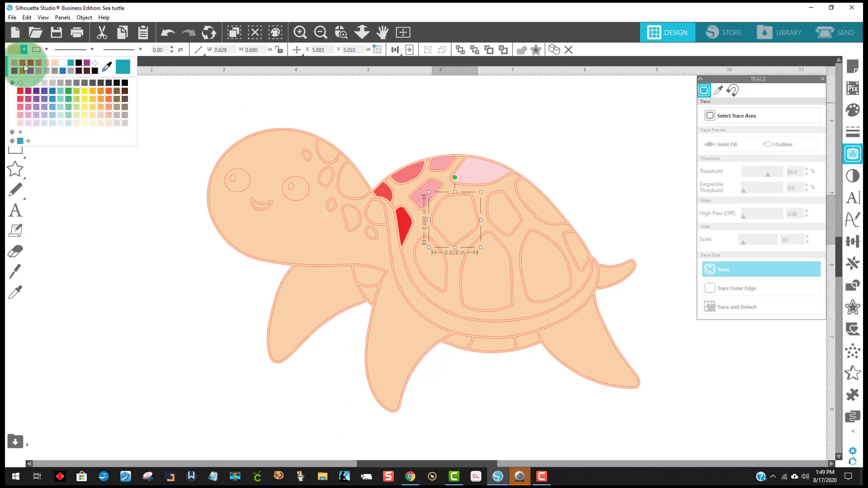
left_click(51, 77)
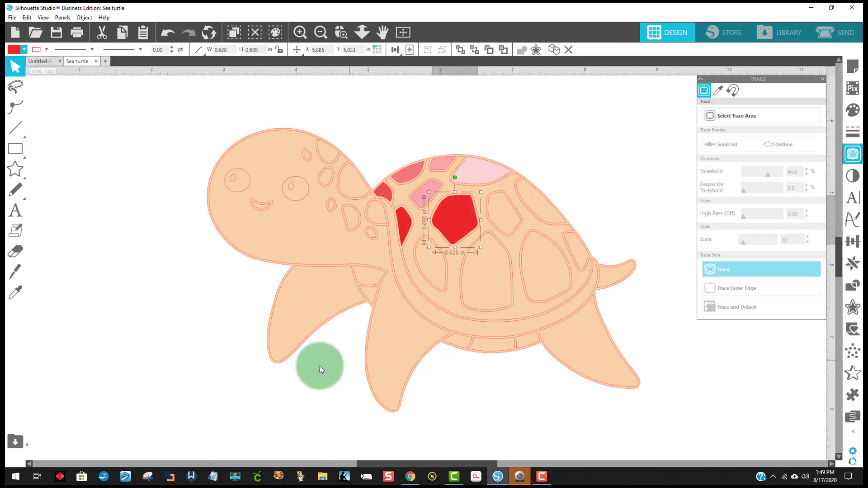
left_click(216, 378)
- Select all the pink, bright red and still-beige patches within the shell together, fill them with pure red, and deselect them
left_click(429, 195)
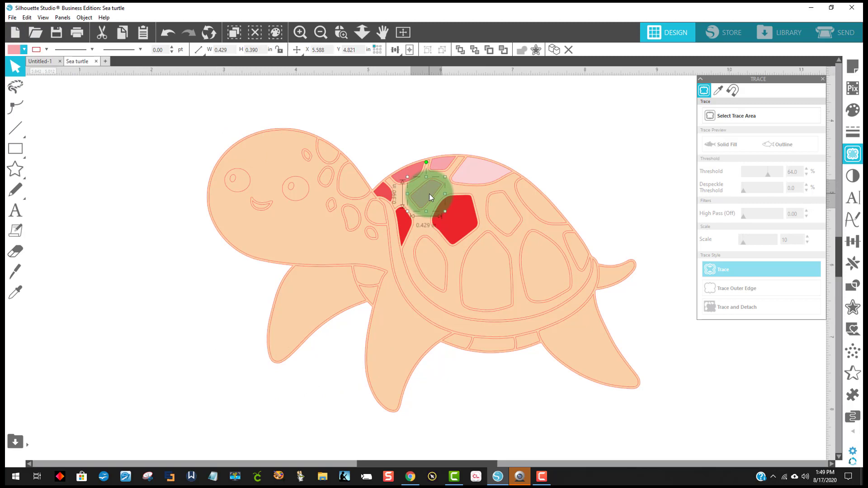
left_click(387, 195, "shift")
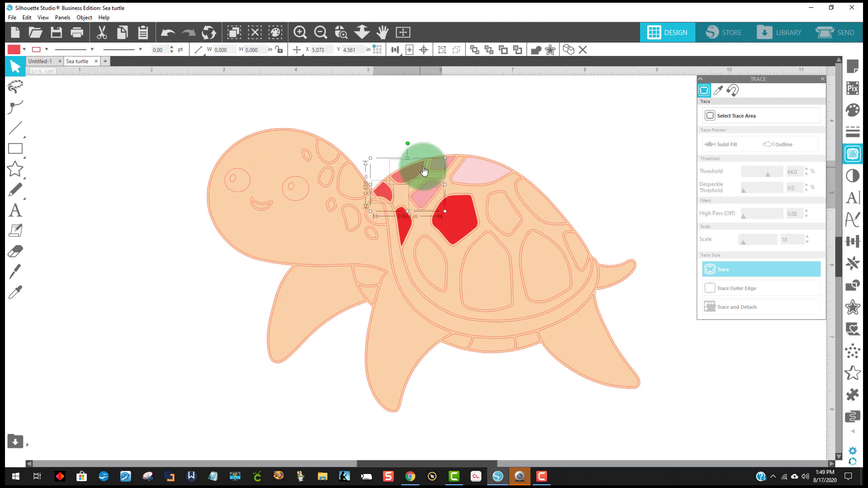
left_click(468, 179, "shift")
left_click(528, 190, "shift")
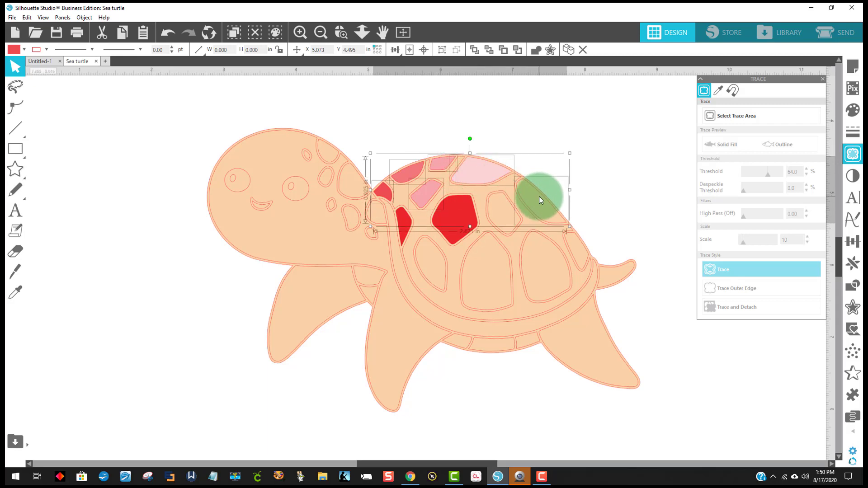
left_click(495, 217, "shift")
left_click(487, 277, "shift")
left_click(422, 263, "shift")
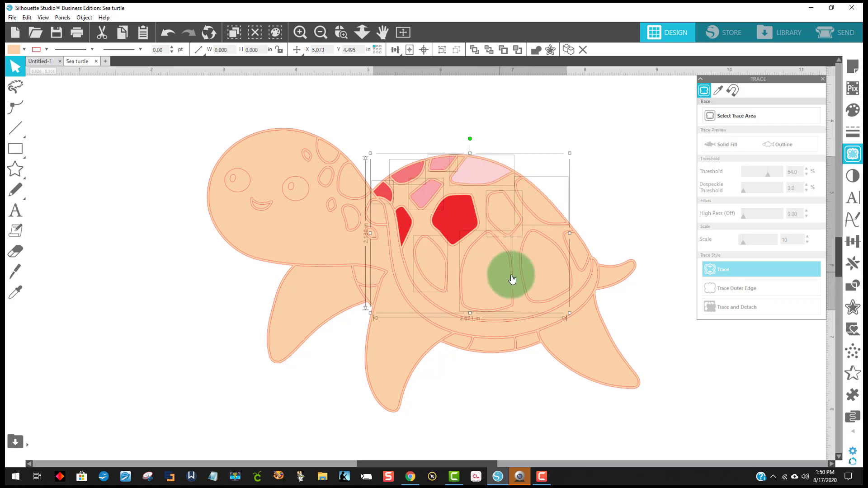
left_click(552, 280, "shift")
left_click(587, 263, "shift")
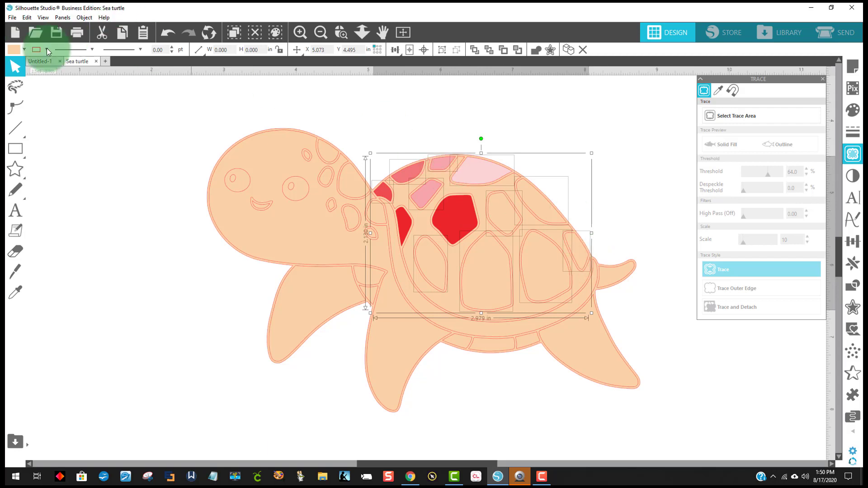
left_click(13, 52)
left_click(15, 64)
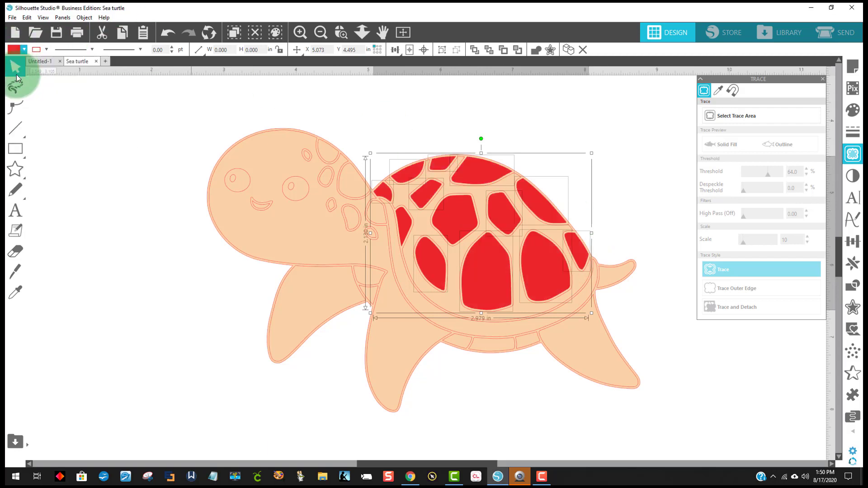
left_click(100, 232)
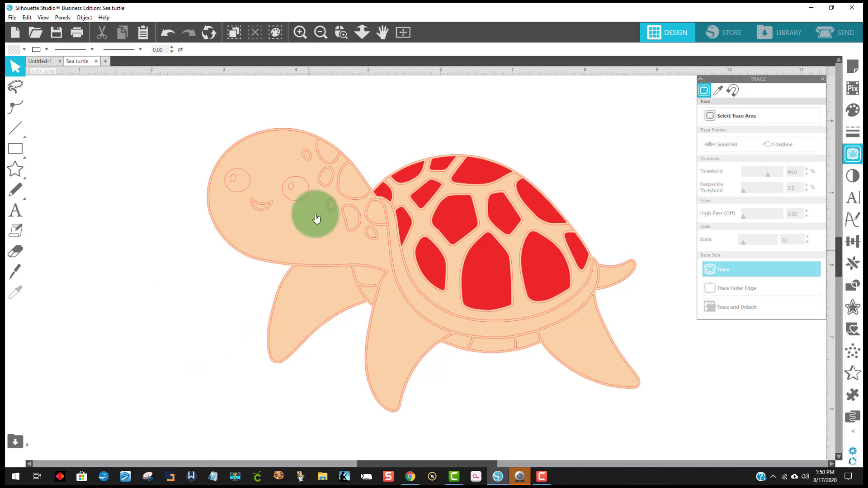
- Select the six larger spots on the turtle's head and neck together and fill them with yellow
left_click(355, 189)
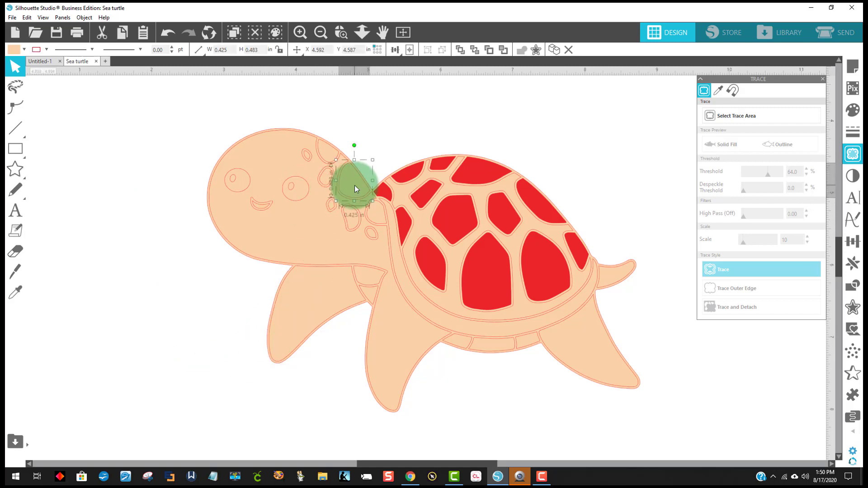
left_click(328, 156, "shift")
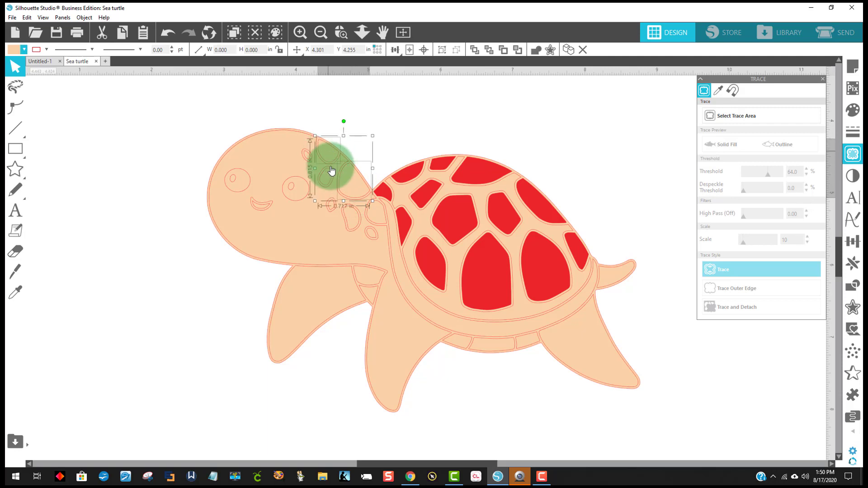
left_click(353, 208, "shift")
left_click(375, 219, "shift")
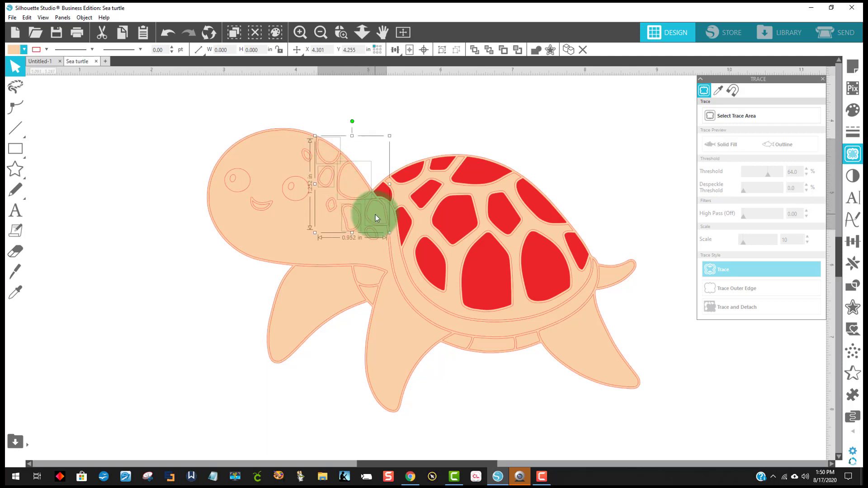
left_click(14, 51)
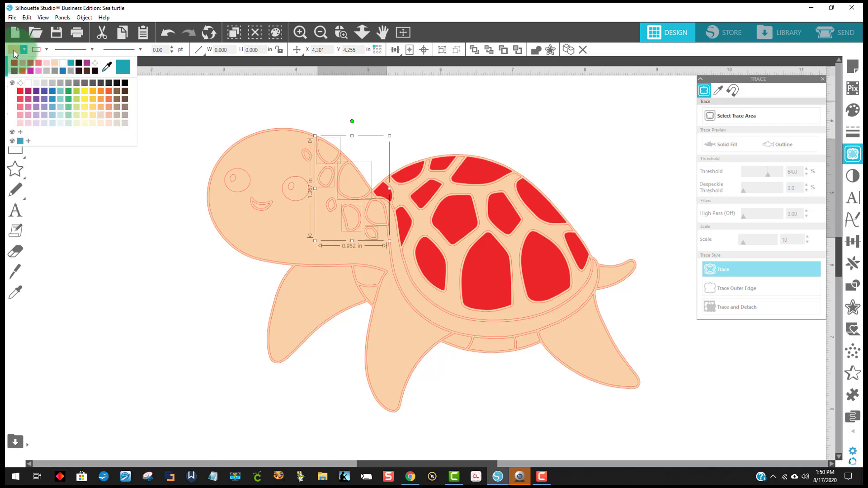
left_click(87, 92)
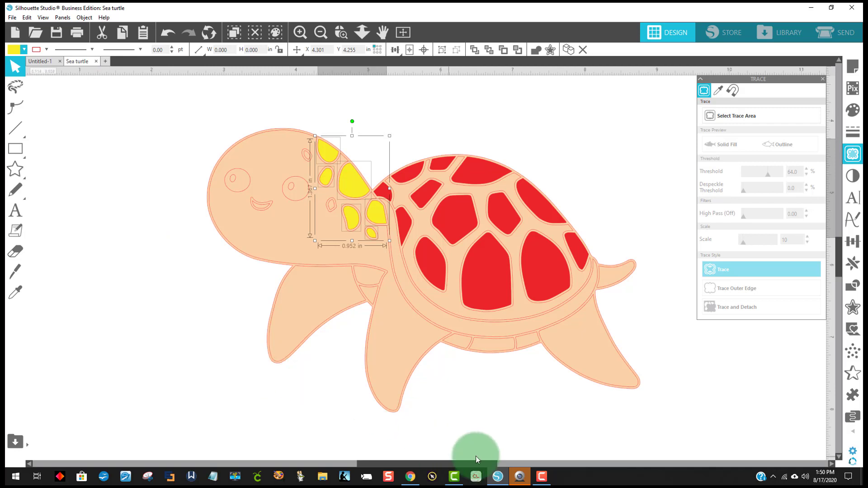
- Fill the head, neck and near front flipper shape with lime green, and change its fill to a soft medium green
left_click(253, 155)
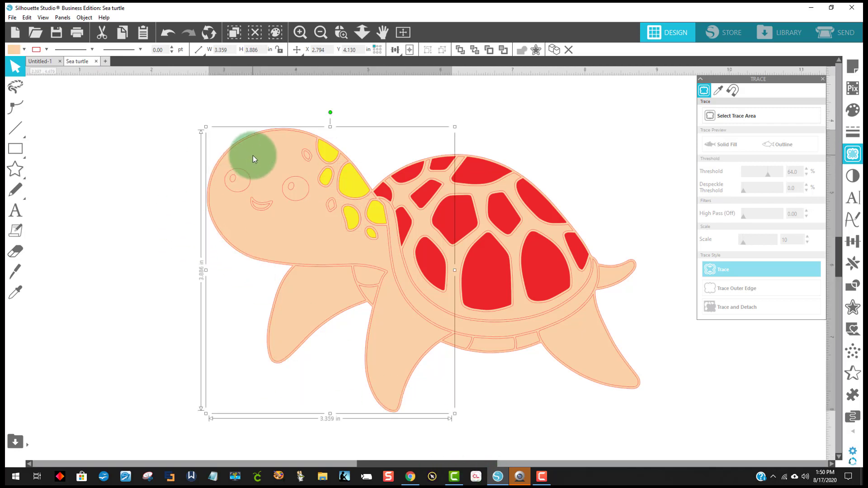
left_click(23, 49)
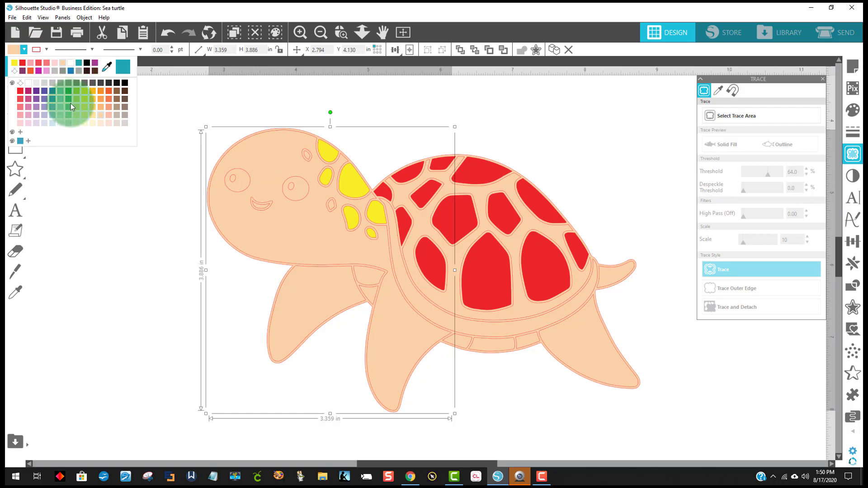
left_click(76, 91)
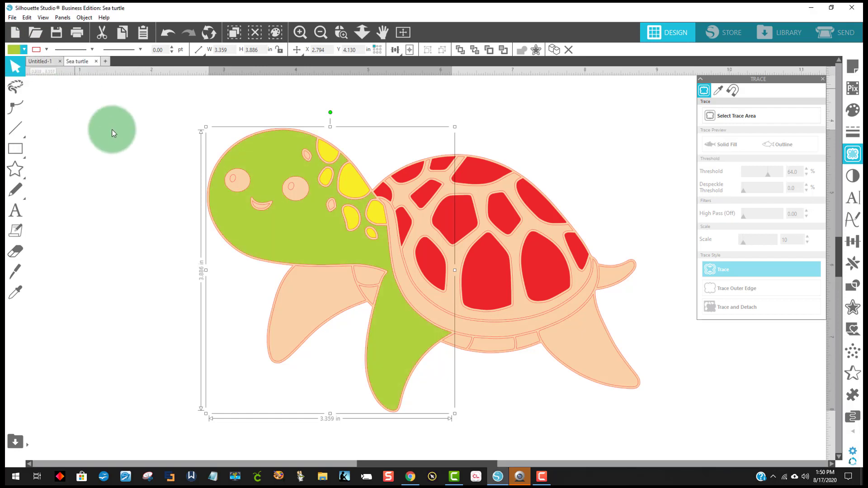
left_click(13, 49)
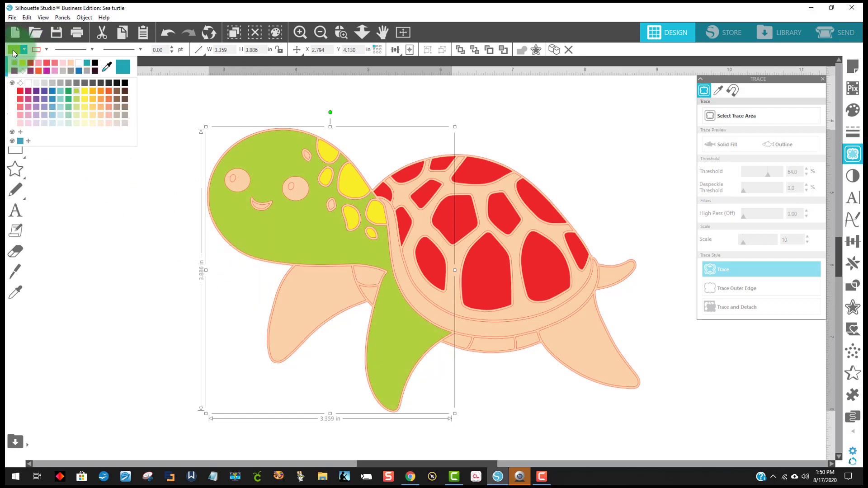
left_click(69, 104)
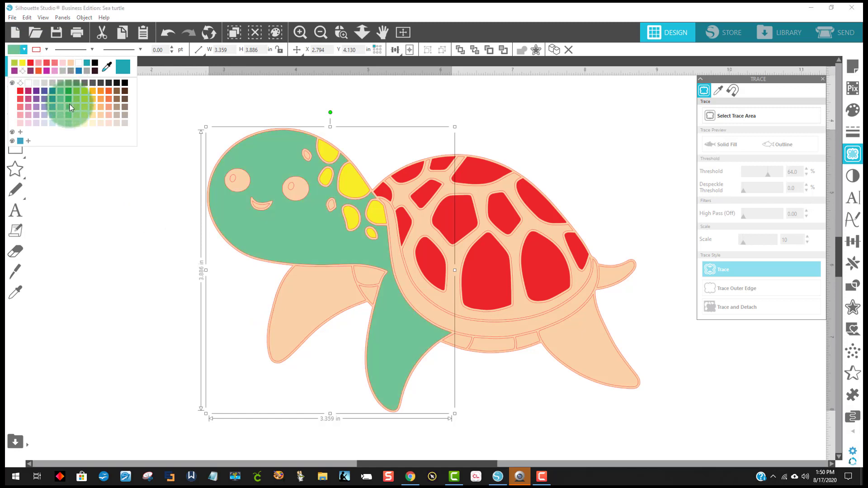
- Fill the far front flipper with the same soft green as the head
left_click(300, 292)
left_click(15, 50)
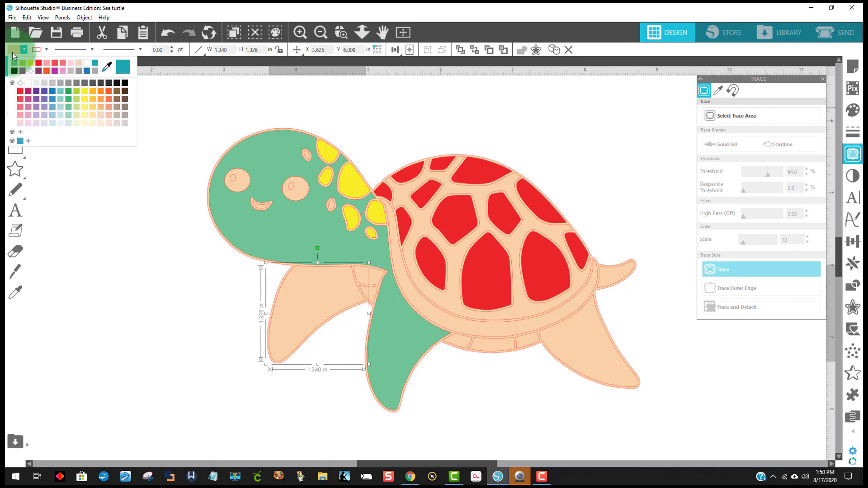
left_click(14, 67)
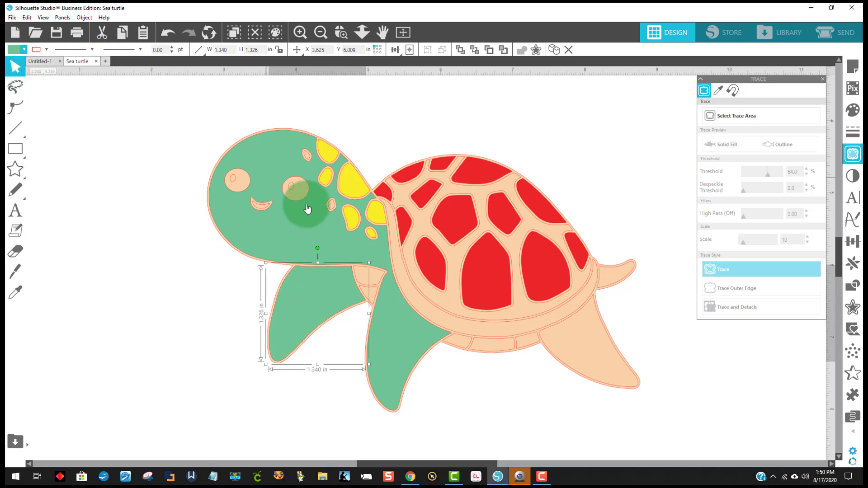
- Fill the rear flipper and the tail with the same soft medium green as the head, and deselect them
left_click(585, 332)
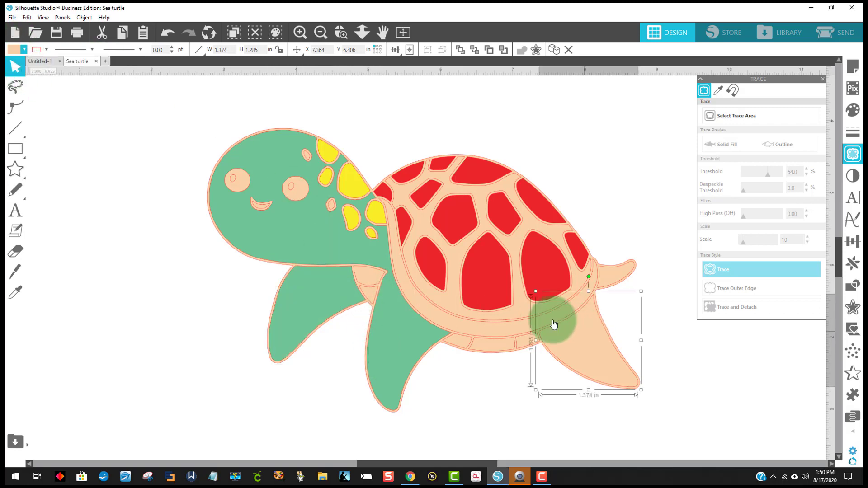
left_click(14, 50)
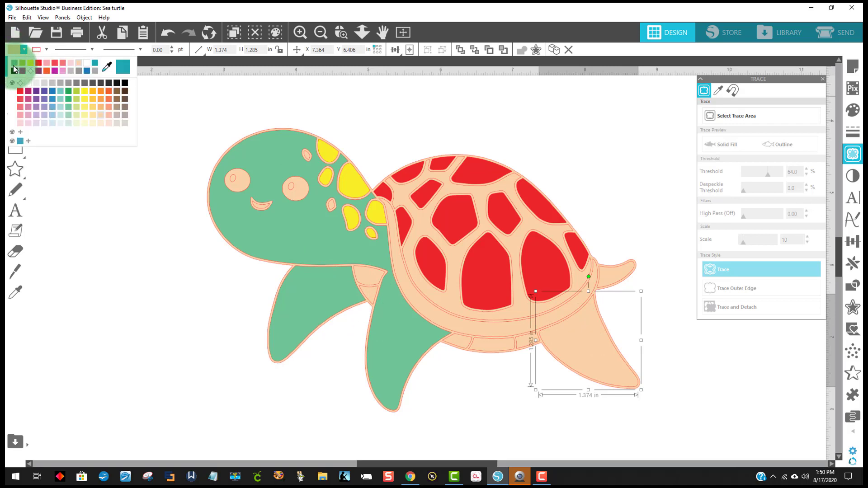
left_click(14, 67)
left_click(620, 271)
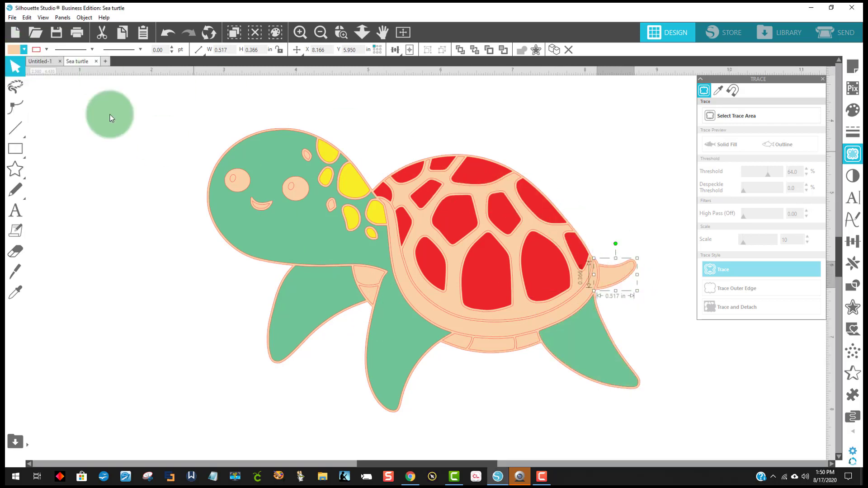
left_click(15, 50)
left_click(15, 62)
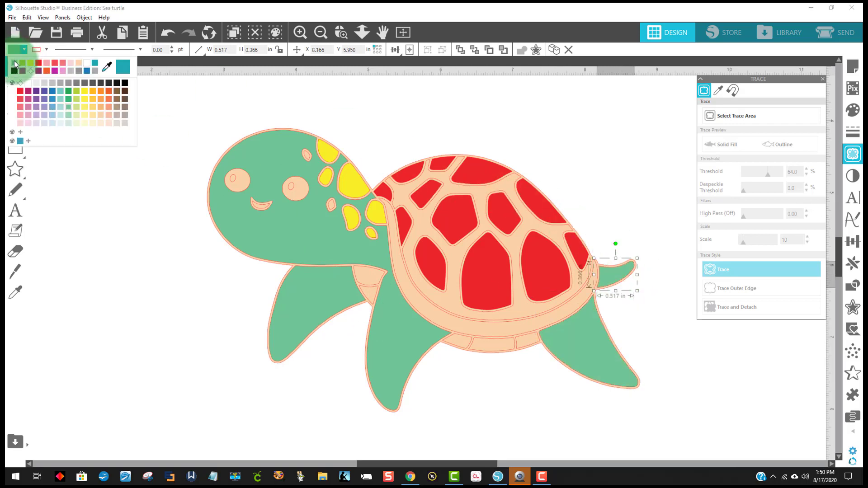
left_click(460, 391)
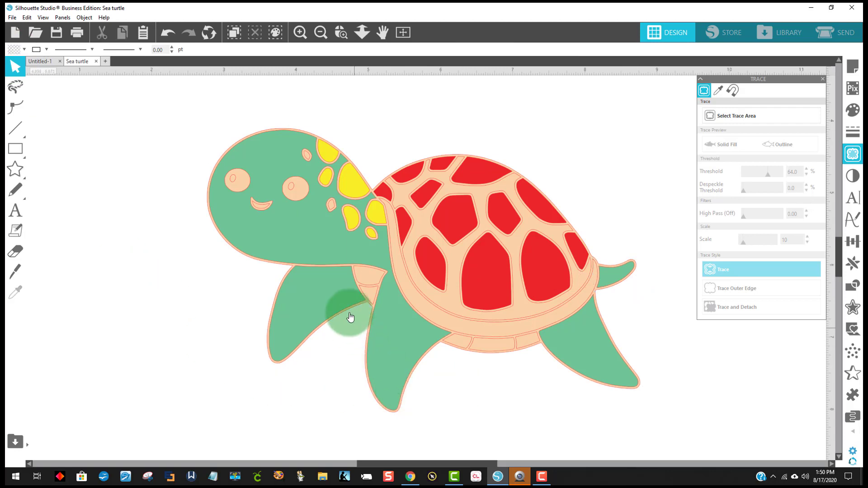
- Select the five belly segments beneath the shell together, fill them with greyish brown, and deselect them
left_click(366, 282)
left_click_drag(364, 298, 528, 345)
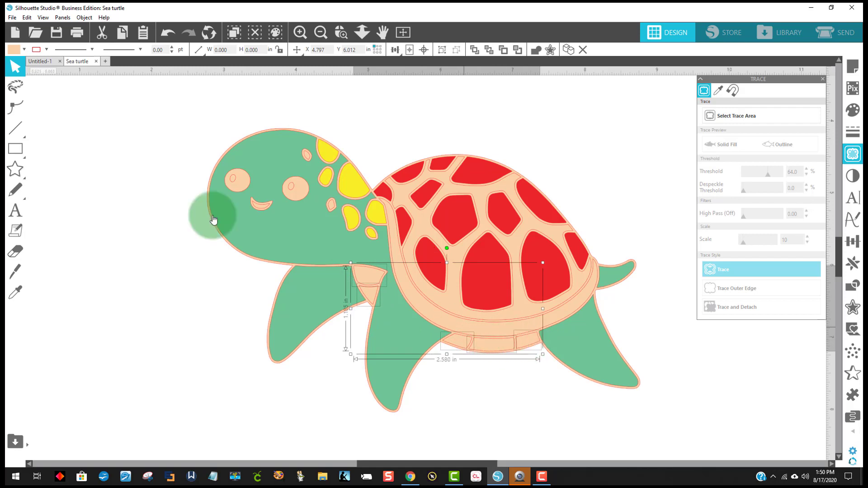
left_click(23, 49)
left_click(120, 113)
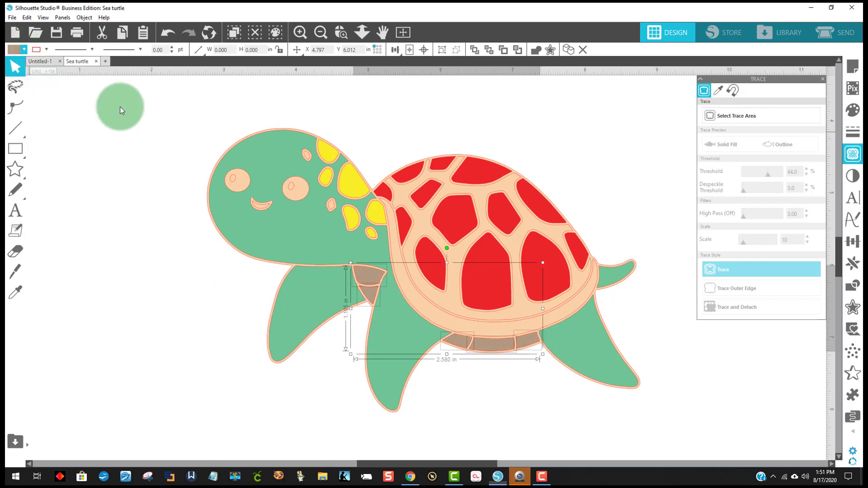
left_click(149, 298)
- Fill the turtle's mouth with the pure red used on the shell patches
mouse_move(267, 201)
left_mouse_down()
mouse_move(274, 216)
mouse_move(263, 213)
left_mouse_up()
left_click(260, 208)
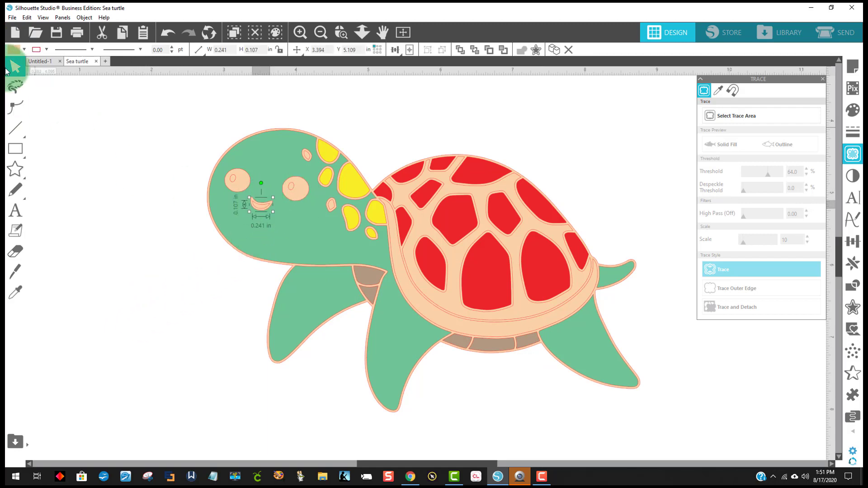
left_click(12, 50)
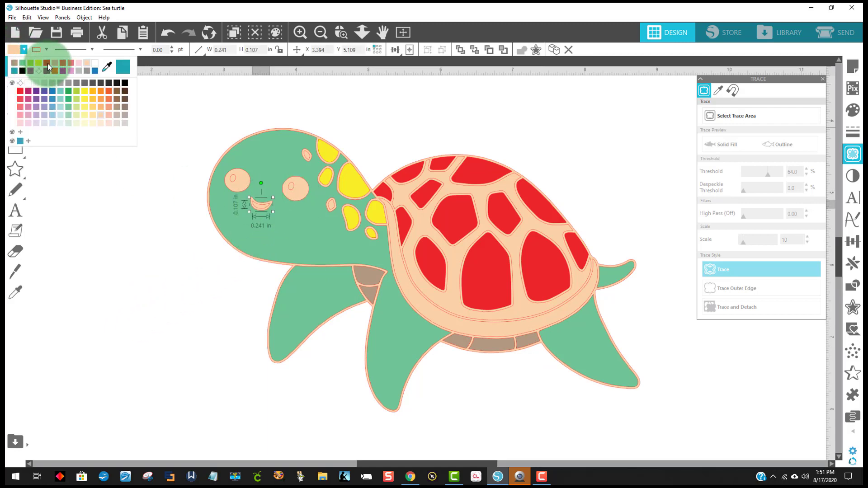
left_click(48, 64)
left_click(181, 278)
- Select the small highlights inside both eyes together and fill them with white
left_click(233, 180)
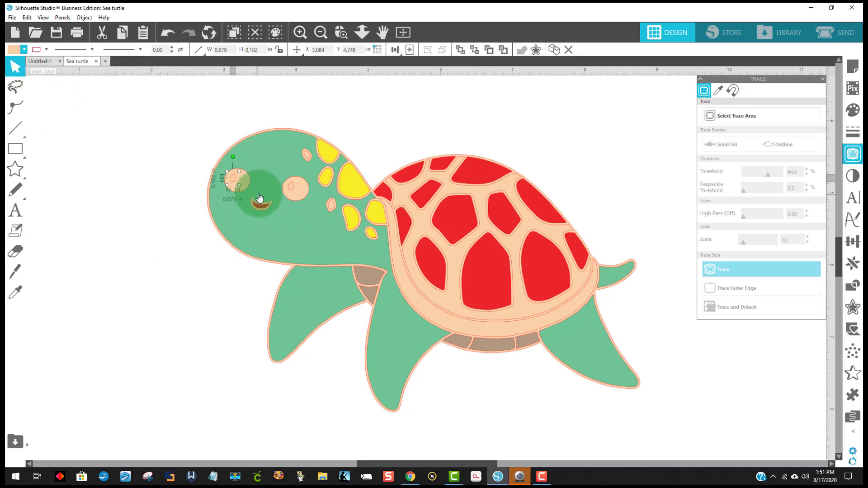
left_click(291, 186, "shift")
left_click(11, 49)
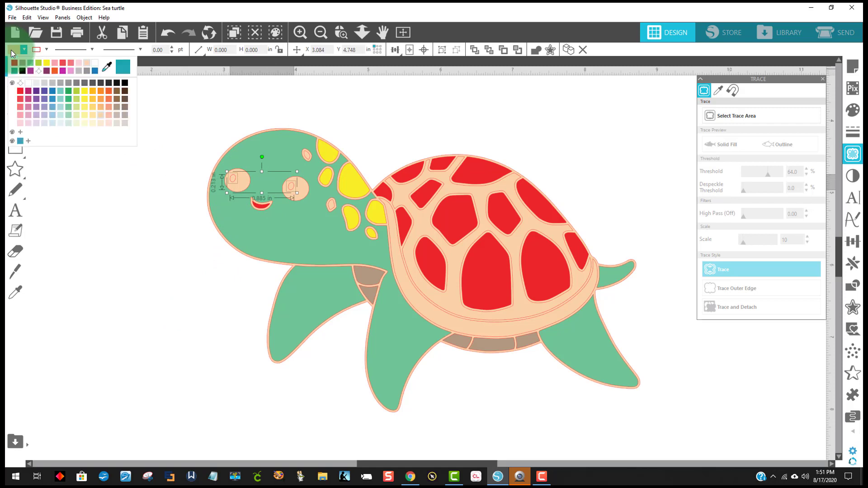
left_click(27, 84)
left_click(143, 213)
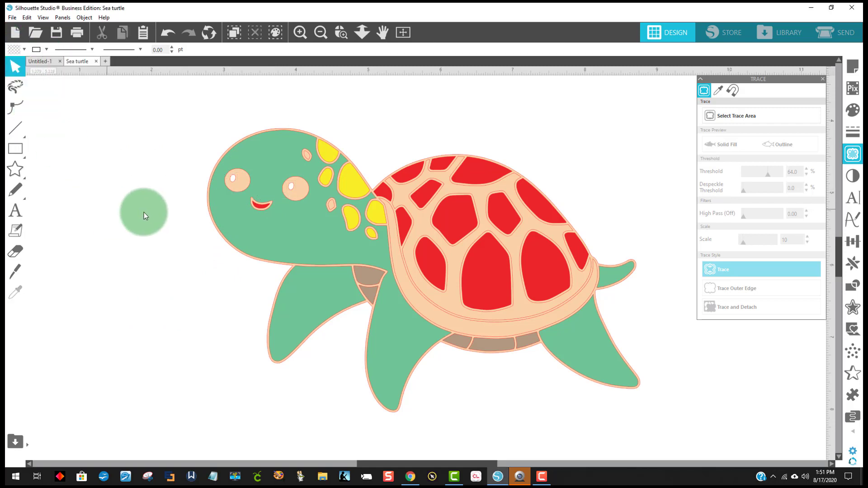
- Fill the curved rim band of the shell with the same greyish brown as the belly segments
left_click(480, 335)
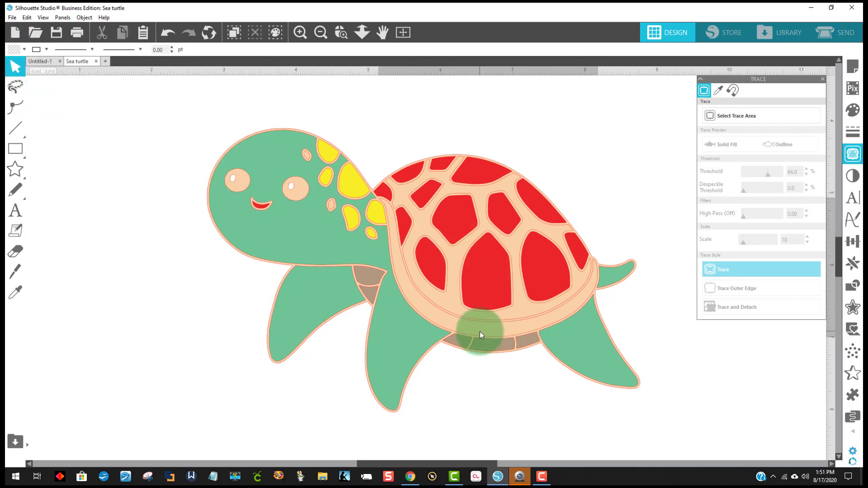
left_click(14, 49)
left_click(26, 65)
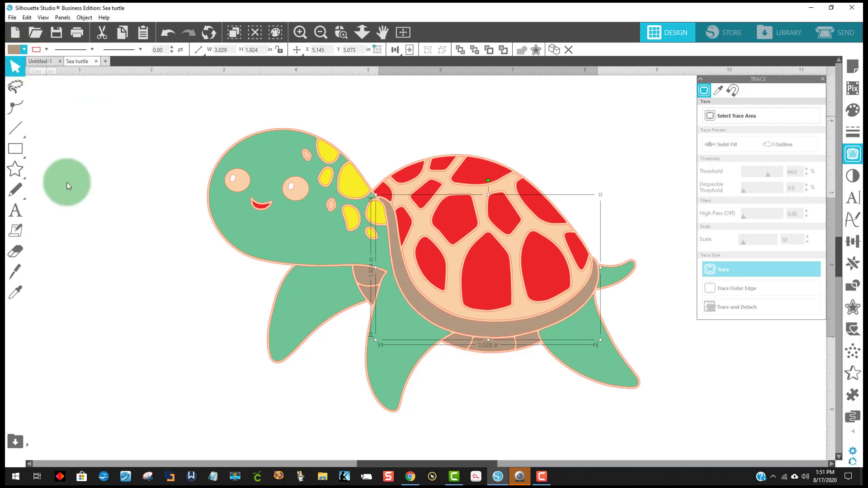
left_click(80, 270)
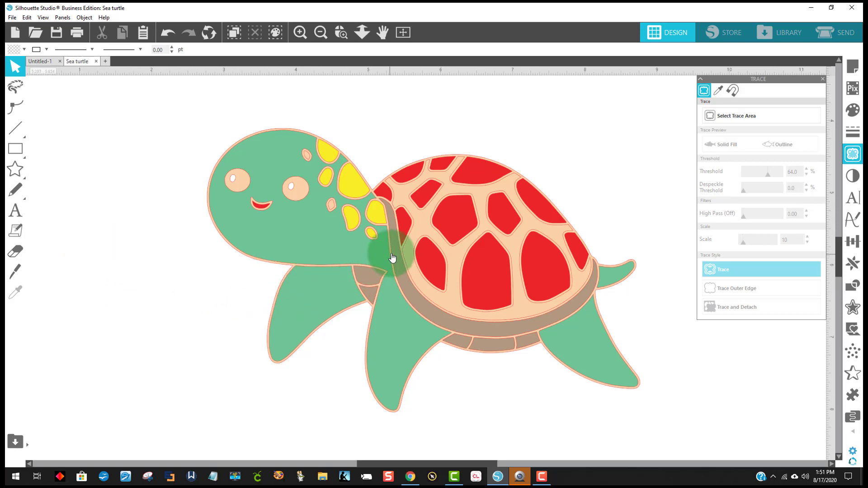
- Fill the shell background around the red patches with the same soft medium green as the head
left_click(418, 232)
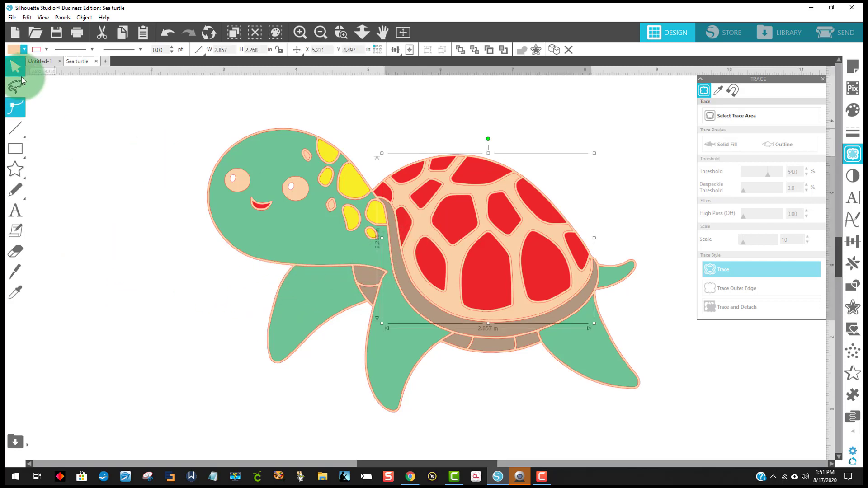
left_click(11, 54)
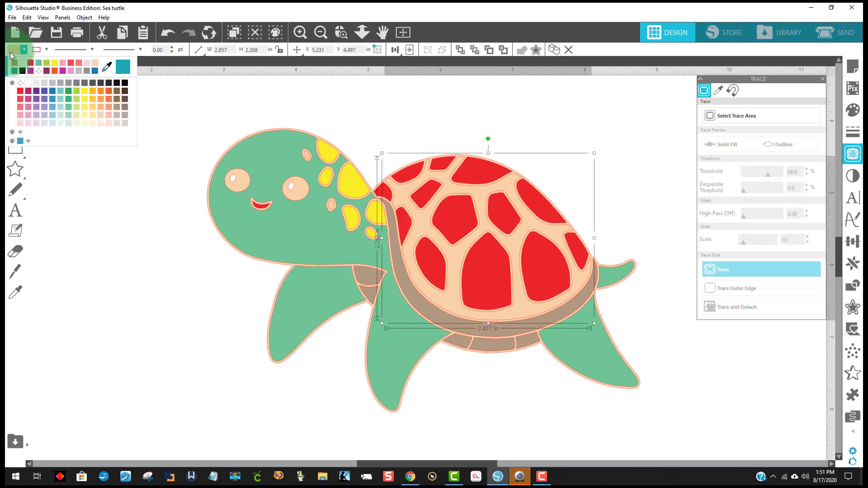
left_click(38, 63)
left_click(102, 233)
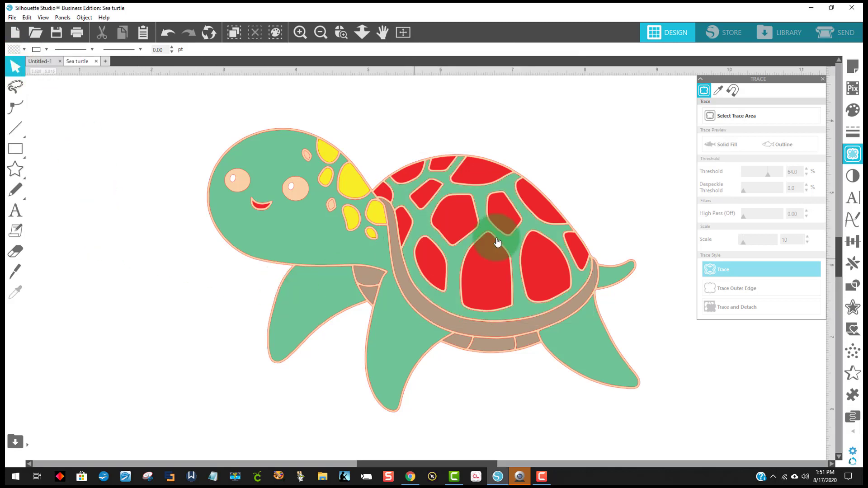
- Select the six yellow spots on the head and neck together and change their fill to pure red
left_click(354, 186)
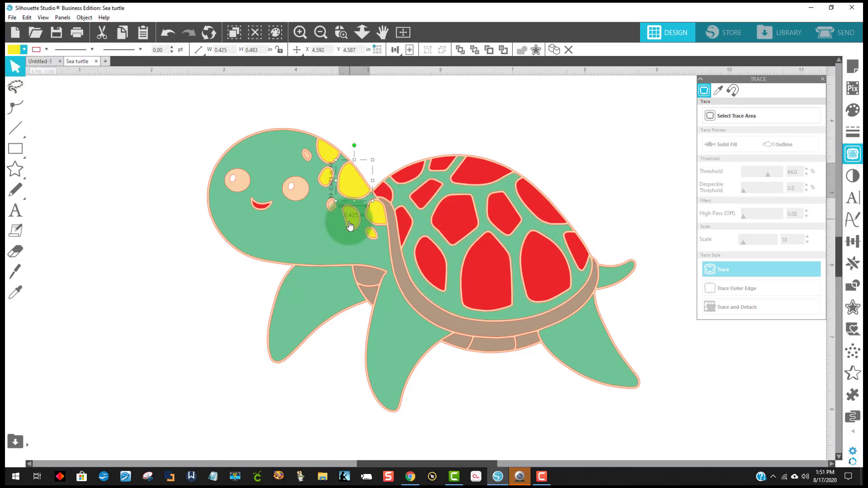
left_click(350, 221, "shift")
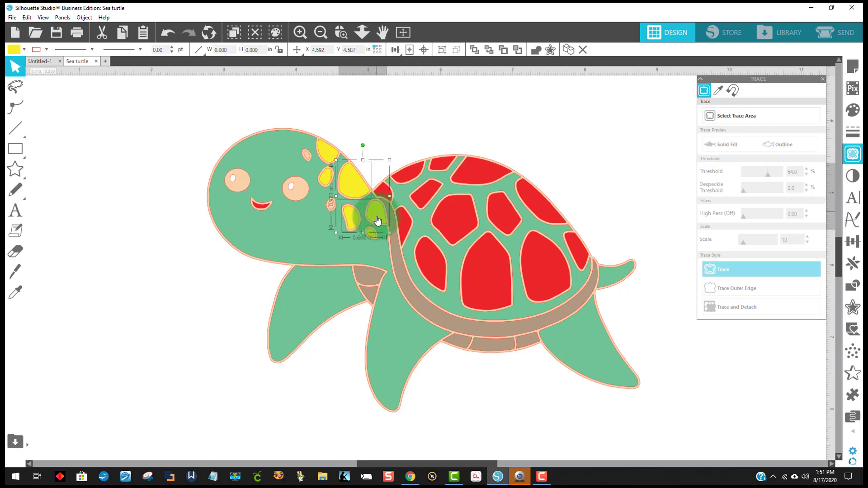
left_click(325, 177, "shift")
left_click(327, 151, "shift")
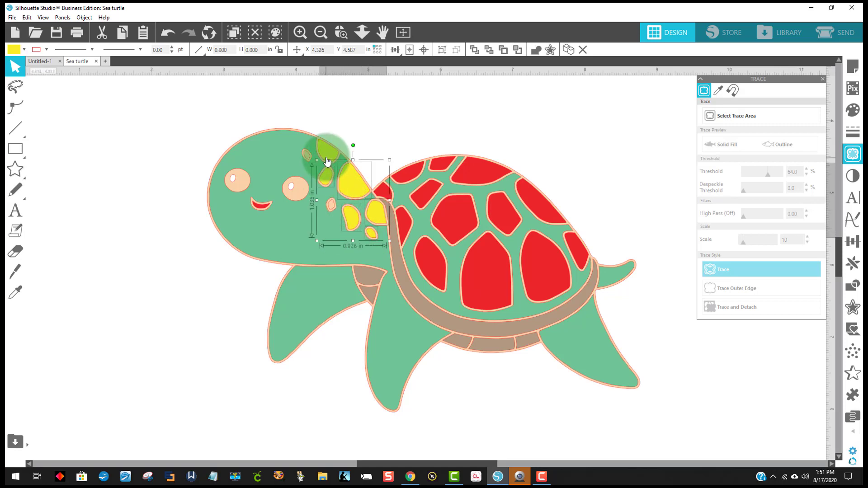
left_click(15, 50)
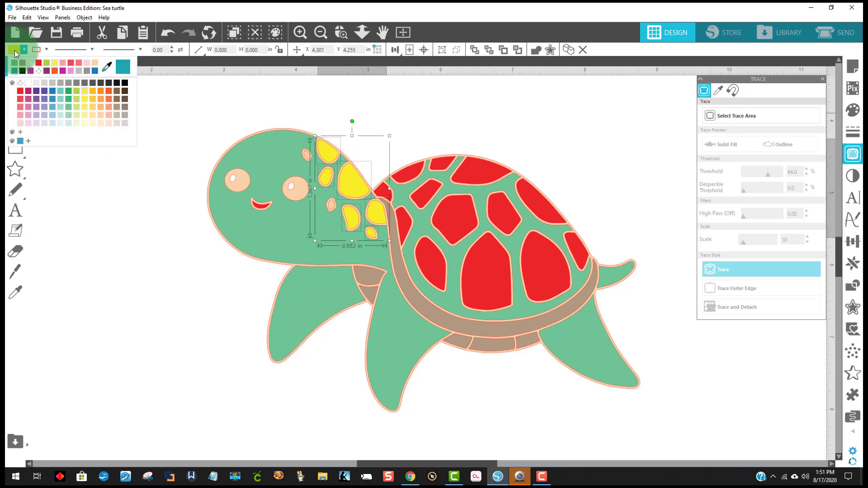
left_click(18, 79)
left_click(96, 231)
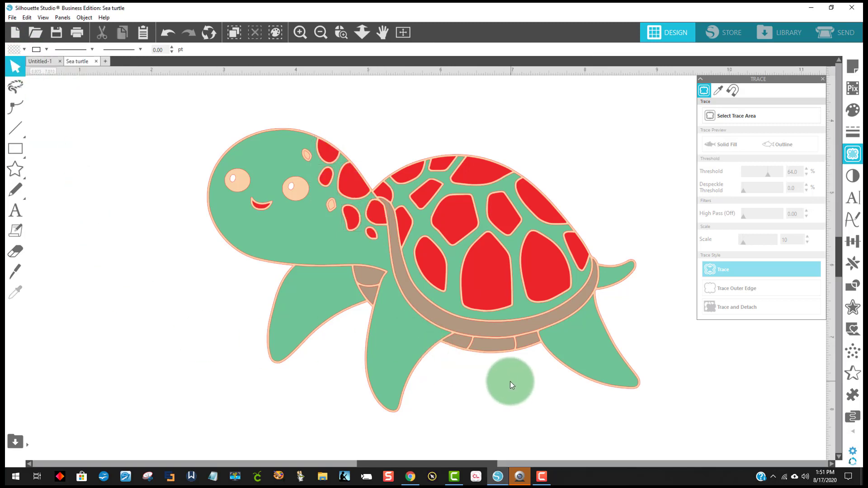
- Select the far front flipper, shell background, rear flipper and tail together and fill them with a deeper green
left_click(293, 323)
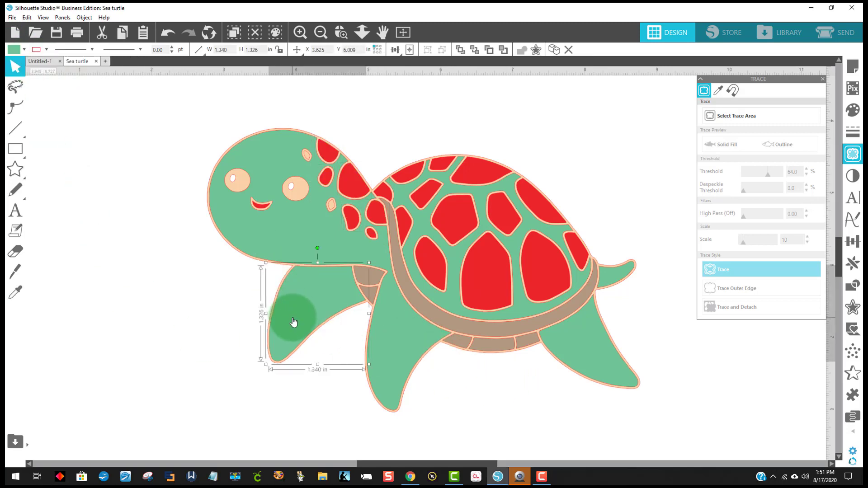
left_click(310, 241, "shift")
left_click(391, 316, "shift")
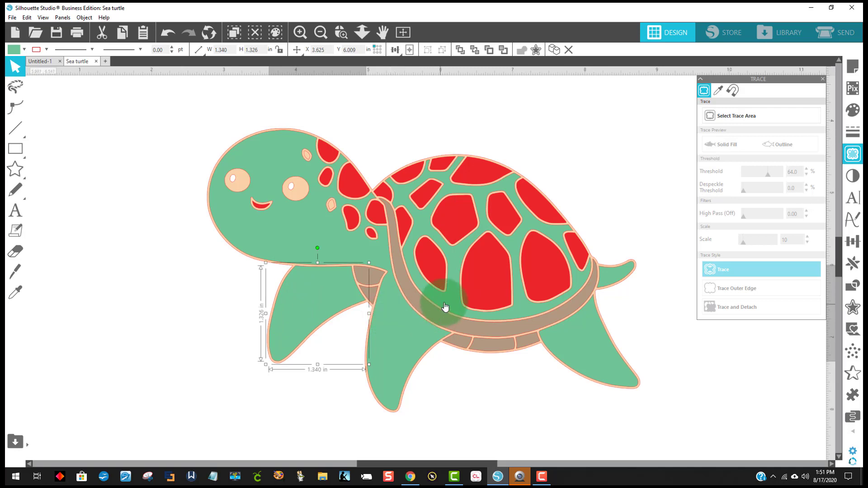
left_click(495, 315, "shift")
left_click(600, 358, "shift")
left_click(611, 283, "shift")
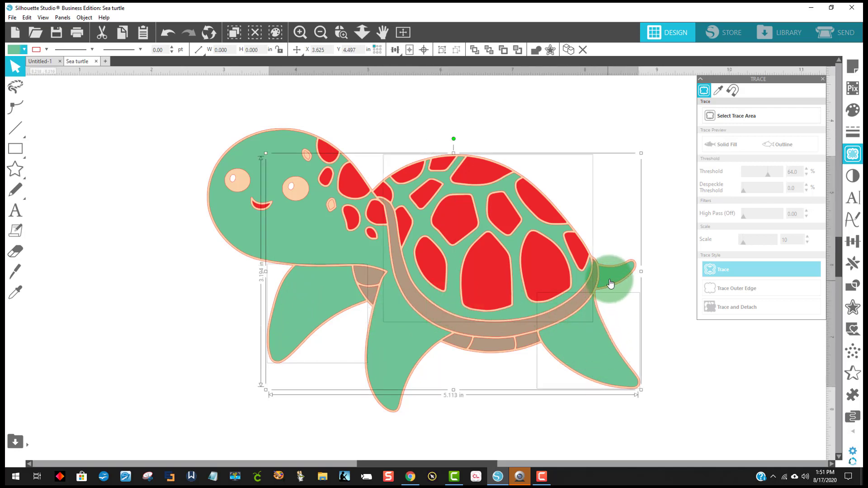
left_click(17, 49)
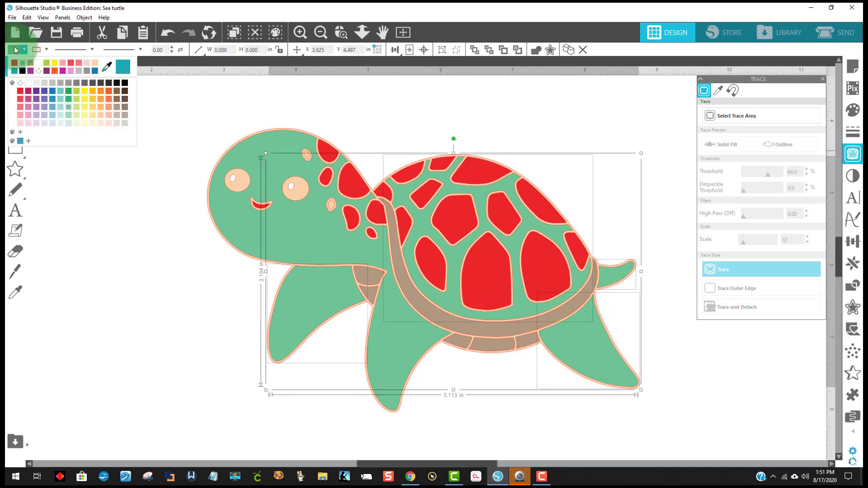
left_click(69, 97)
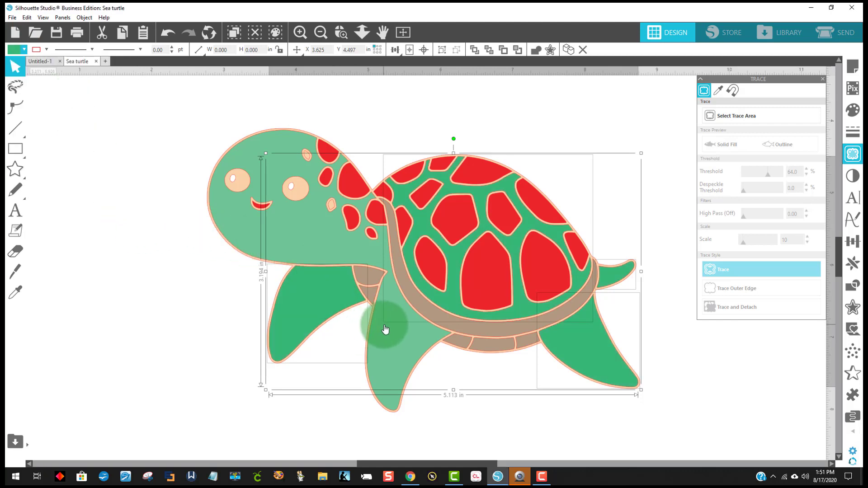
- Fill the head, neck and near front flipper shape with the same deeper green, and deselect it
left_click(323, 310)
left_click(17, 49)
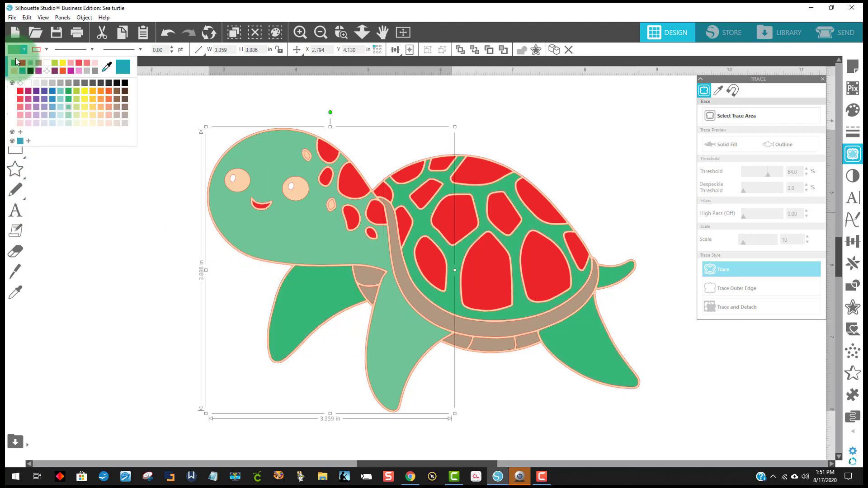
left_click(92, 246)
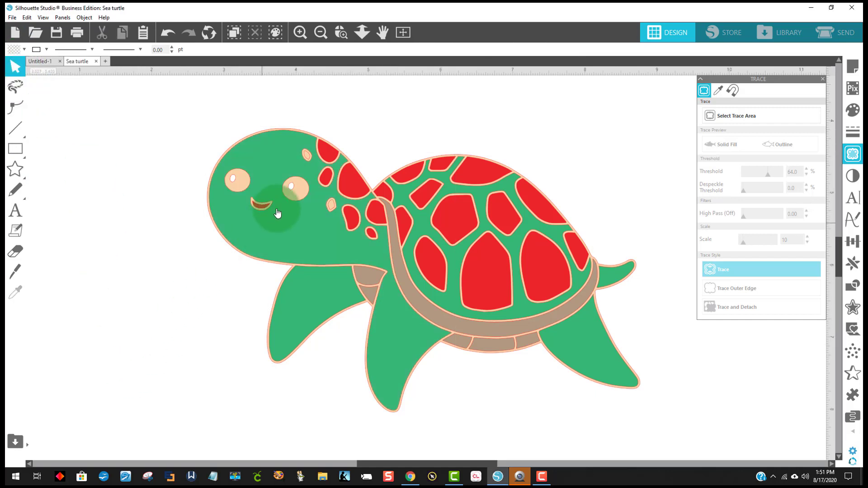
left_click(293, 131)
left_click(452, 127)
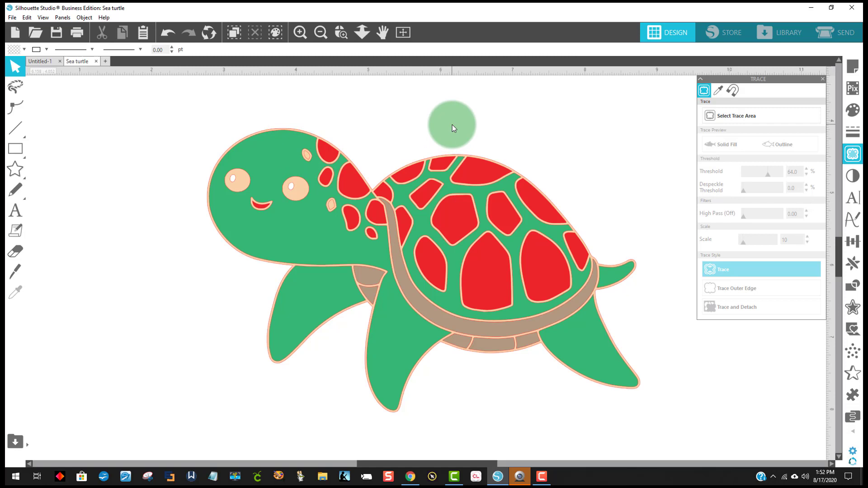
left_click(473, 156)
left_click(656, 400)
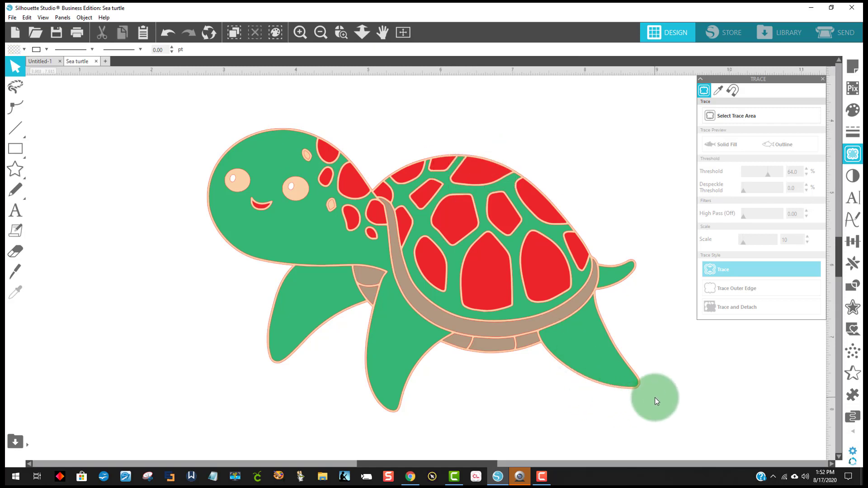
left_click(640, 392)
left_click(470, 428)
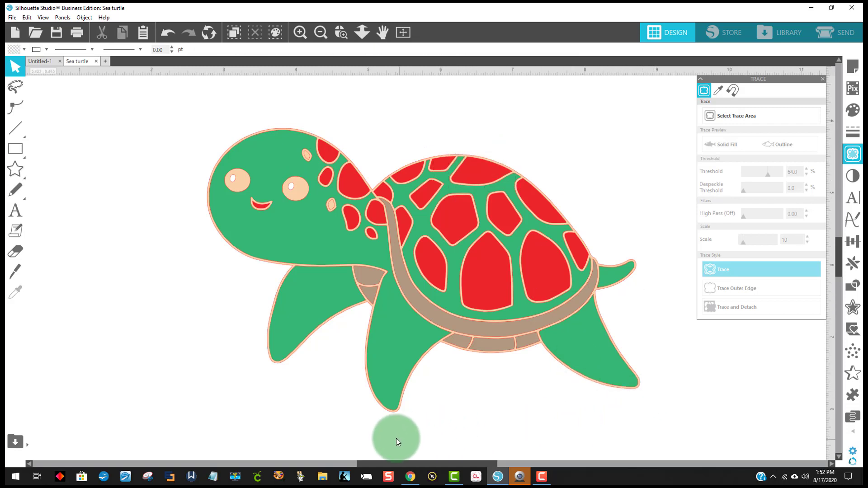
left_click(390, 419)
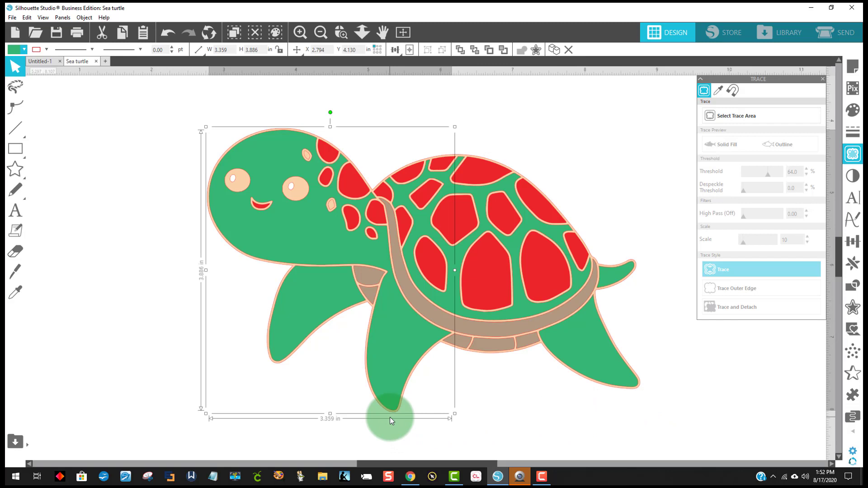
left_click(517, 385)
left_click(506, 358)
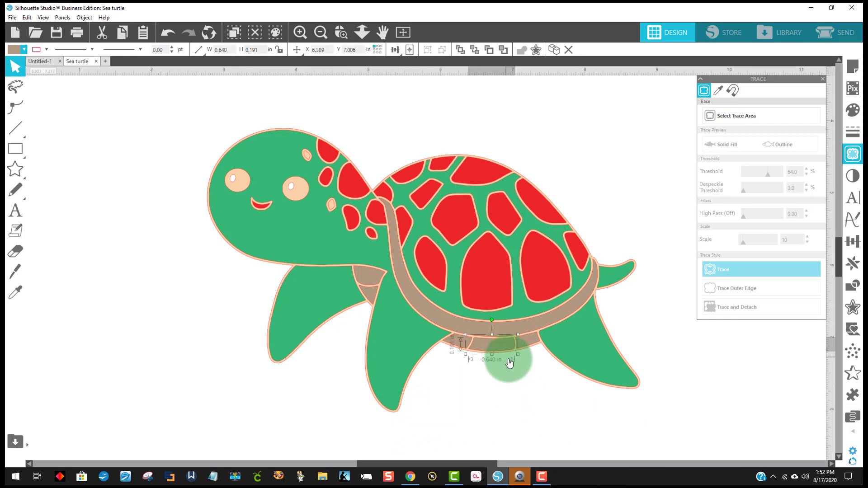
left_click(544, 386)
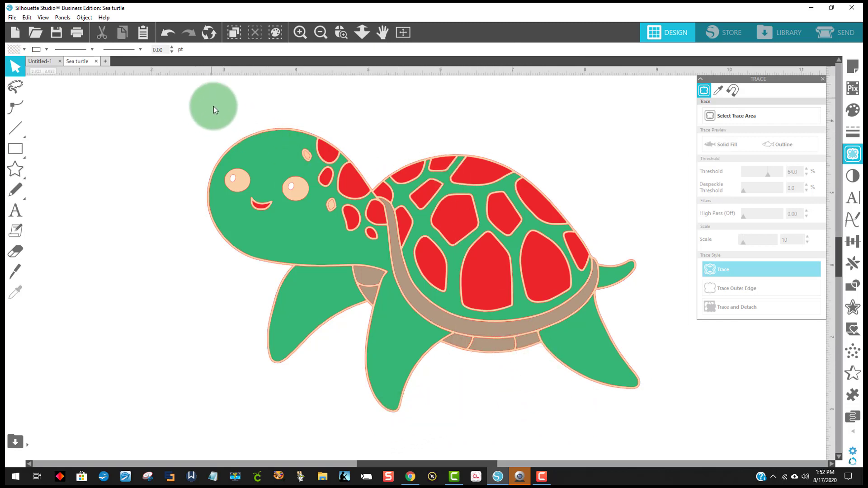
- Fill the turtle's peach outline shape with black, and deselect it
left_click(234, 135)
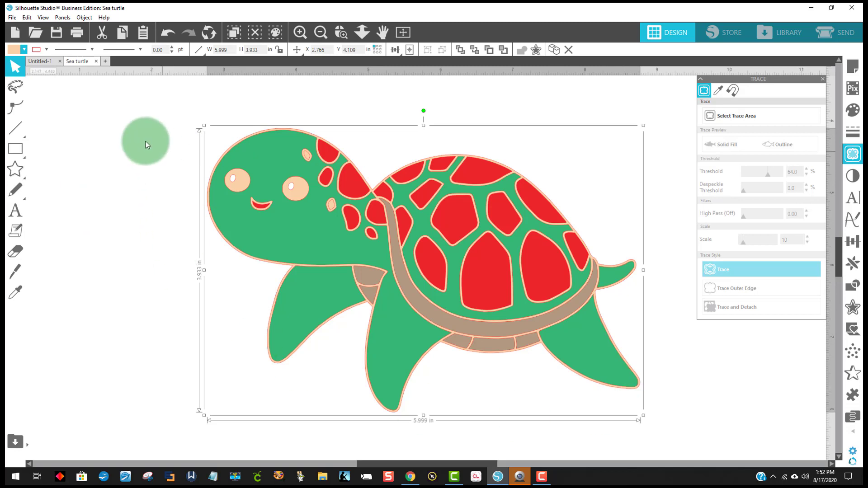
left_click(10, 50)
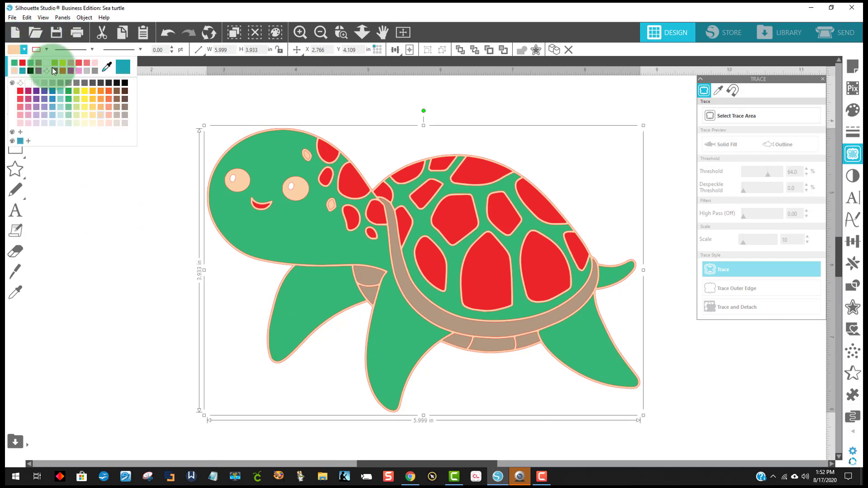
left_click(123, 83)
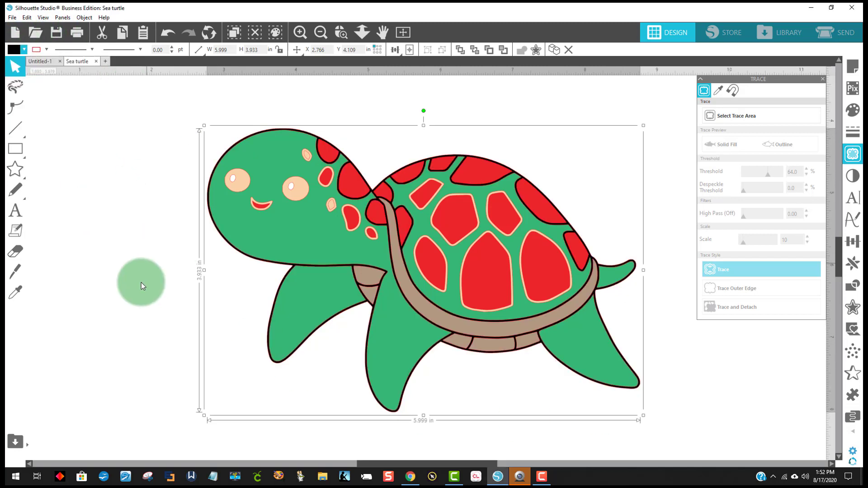
left_click(131, 306)
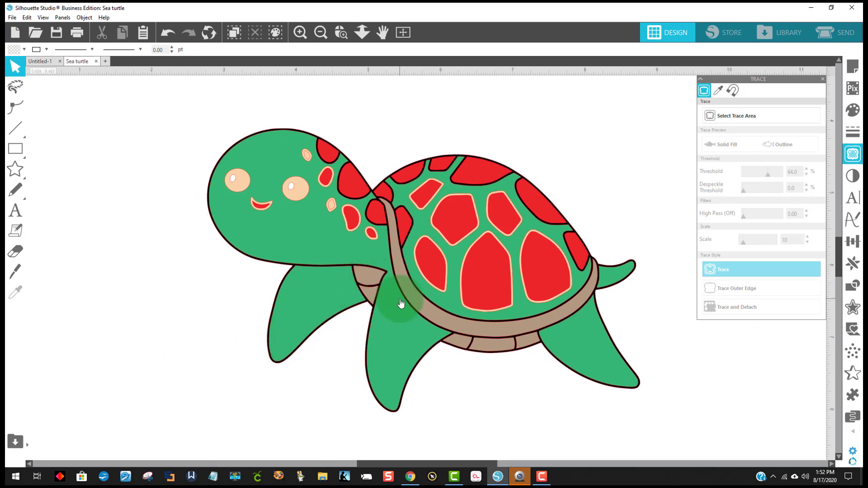
- Subtract both peach eye shapes from the green head, neck and near front flipper shape, and deselect it
left_click(300, 194)
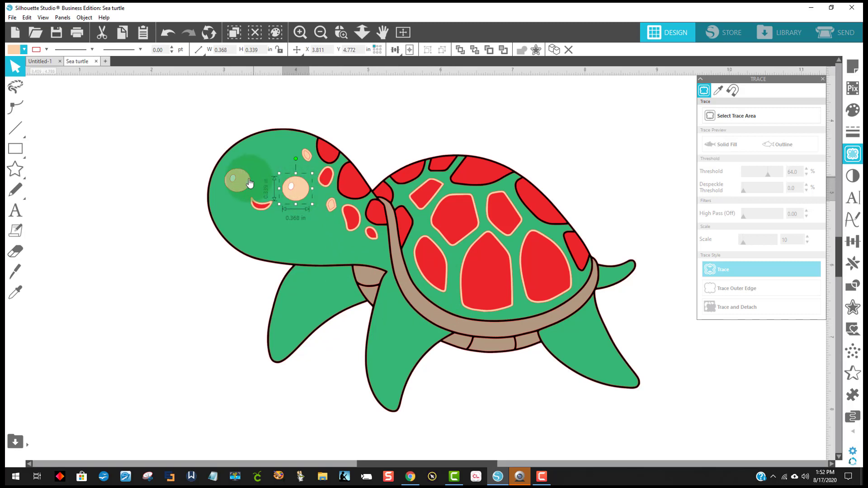
left_click(247, 183, "shift")
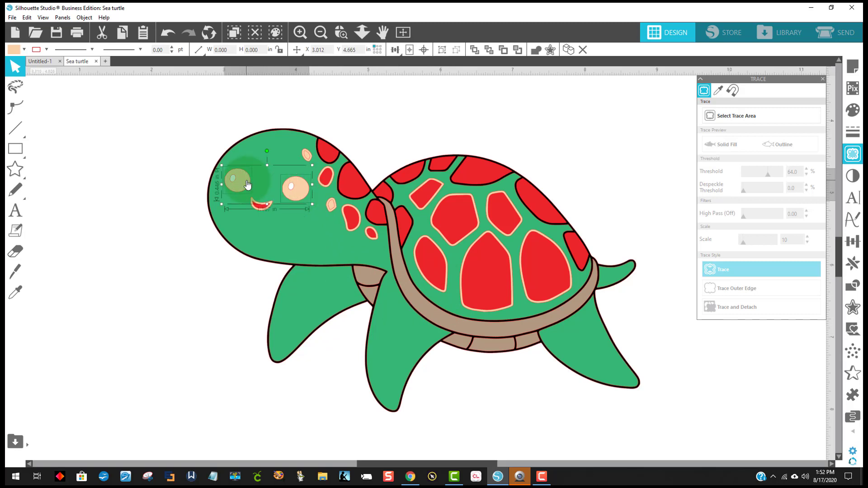
left_click(281, 148)
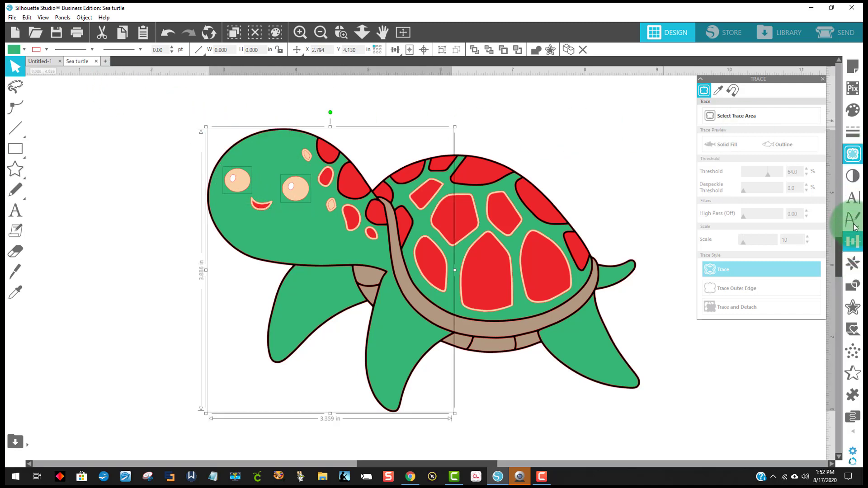
left_click(853, 284)
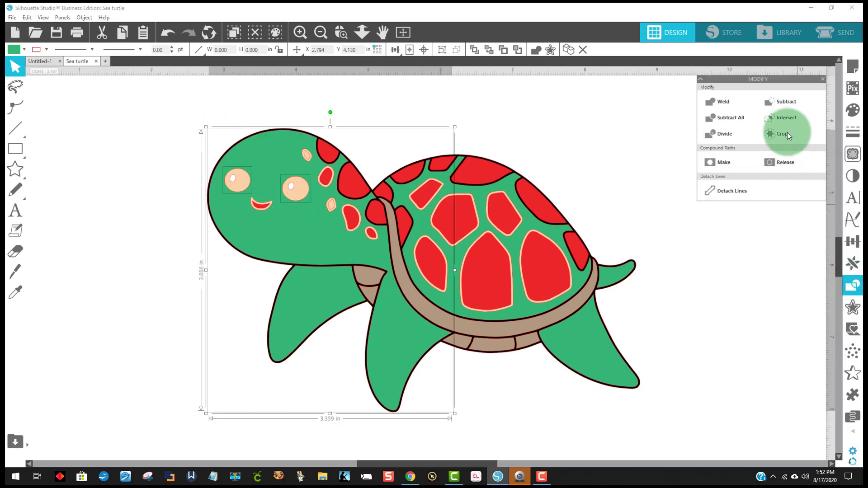
left_click(785, 104)
left_click(115, 281)
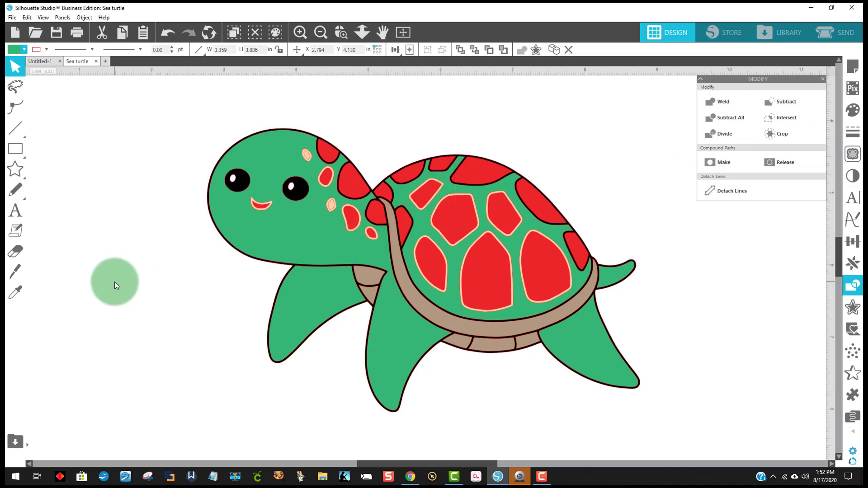
mouse_move(273, 235)
left_mouse_down()
mouse_move(86, 274)
mouse_move(198, 256)
mouse_move(272, 230)
left_mouse_up()
left_click(117, 350)
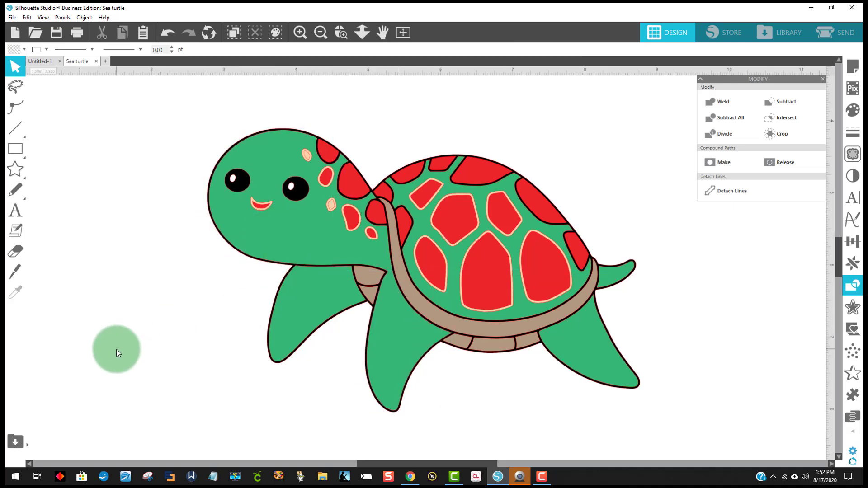
- Select the two small peach spots on the head and neck together and fill them with red
left_click(330, 205)
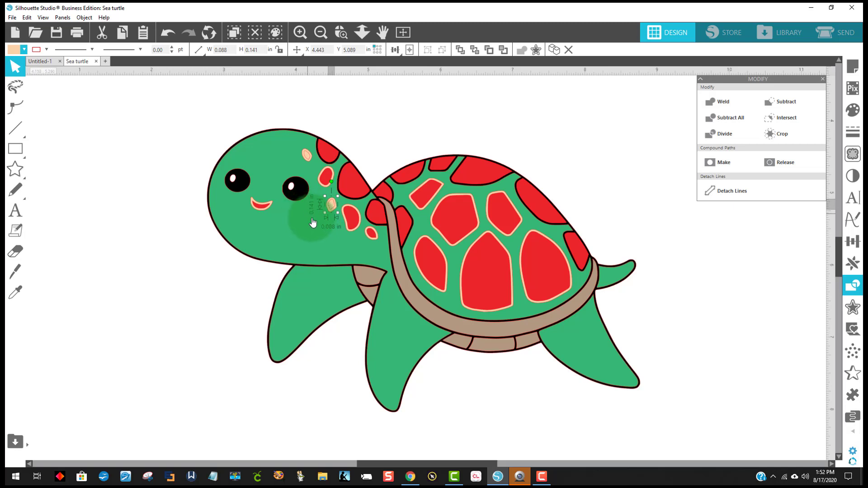
left_click(307, 155, "shift")
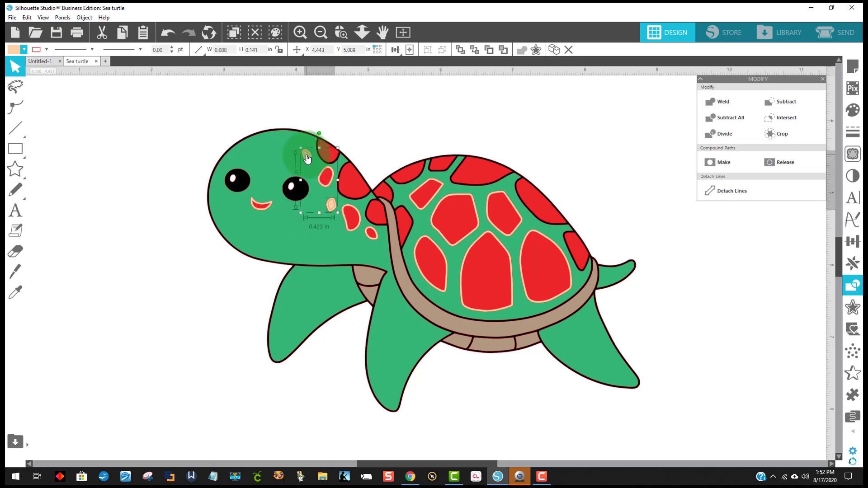
left_click(12, 48)
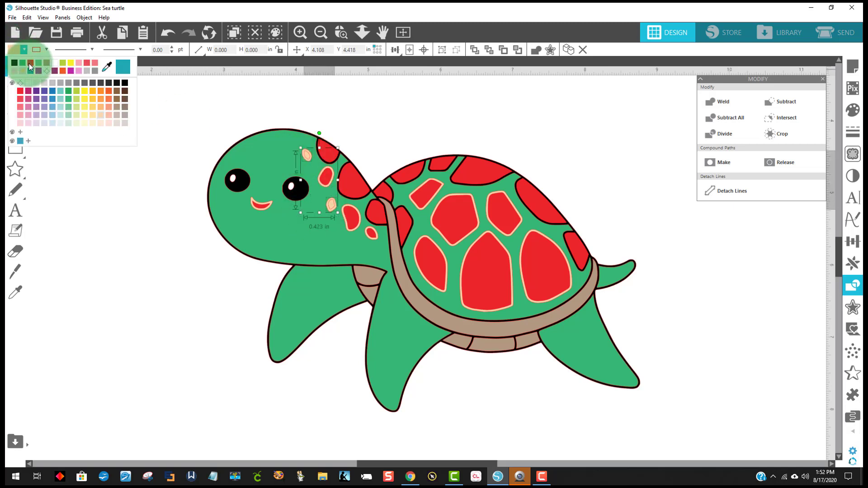
left_click(86, 183)
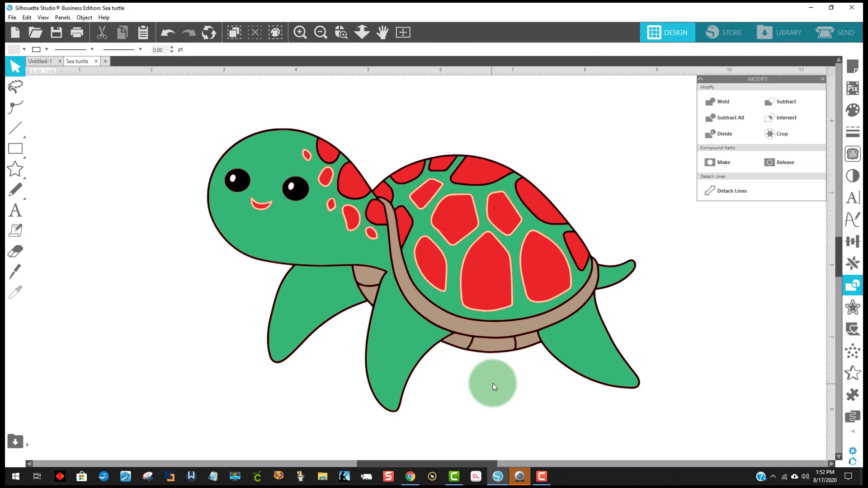
- Subtract the peach outline of the shell's large center patch from the green shell background, and nudge the background up slightly
left_click(471, 249)
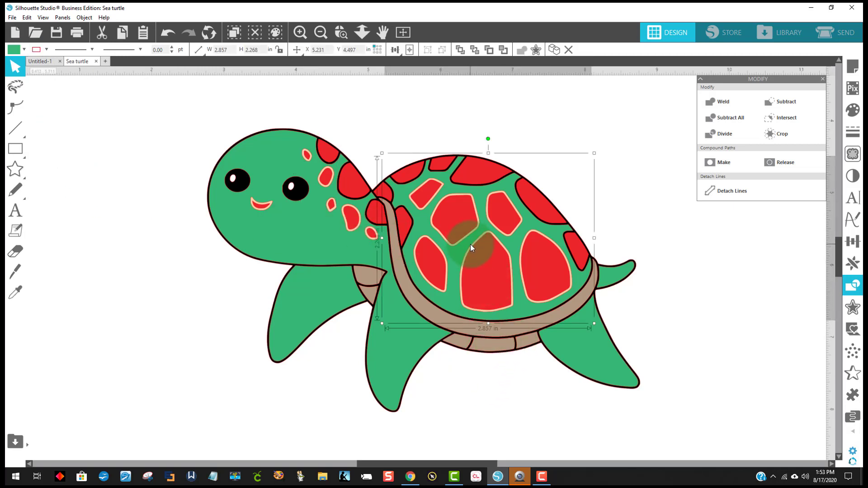
double_click(478, 244)
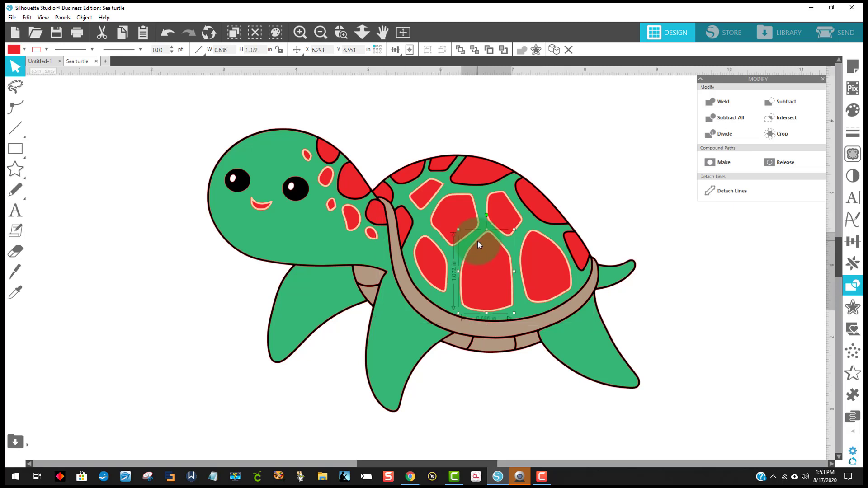
left_click(477, 239)
double_click(489, 235)
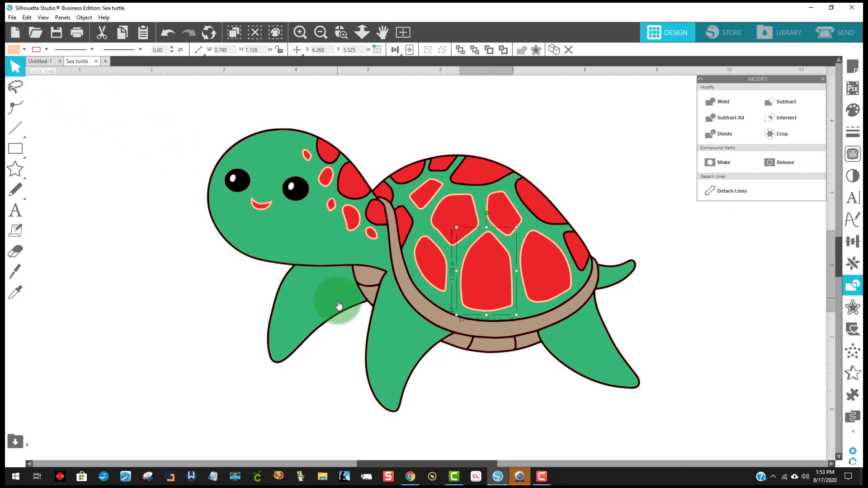
left_click(440, 300)
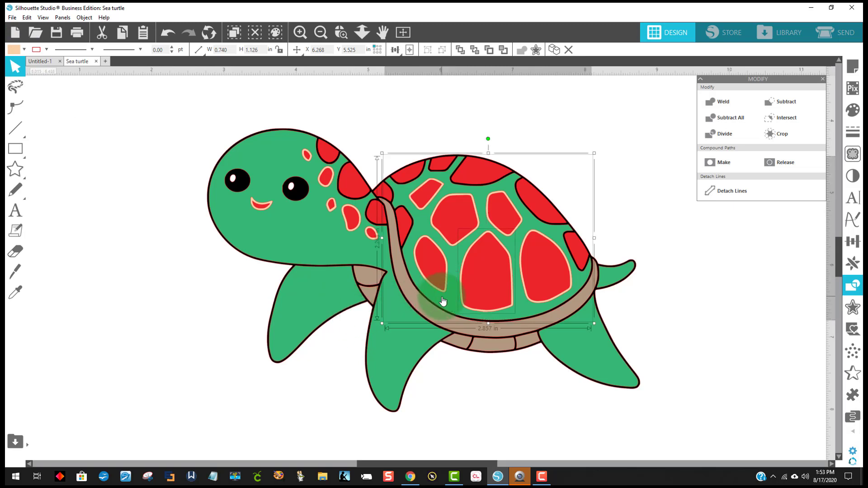
left_click(796, 103)
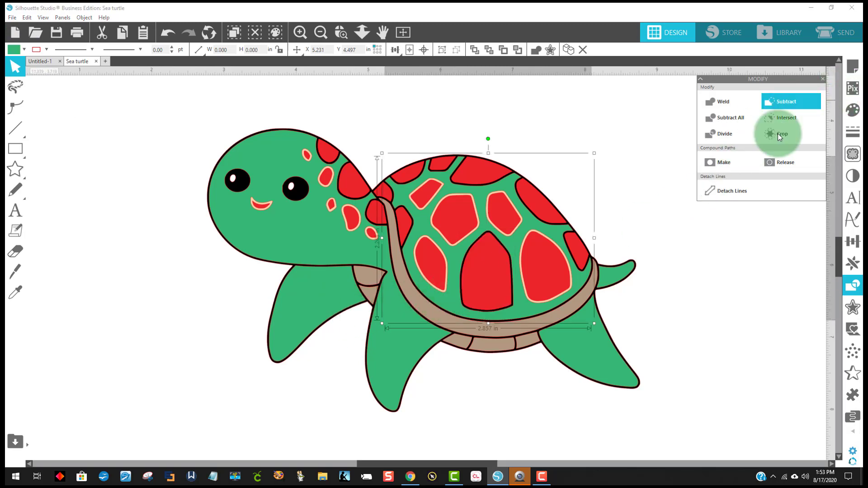
mouse_move(527, 308)
left_mouse_down()
mouse_move(574, 306)
mouse_move(643, 275)
mouse_move(525, 304)
mouse_move(707, 260)
mouse_move(519, 303)
mouse_move(526, 302)
left_mouse_up()
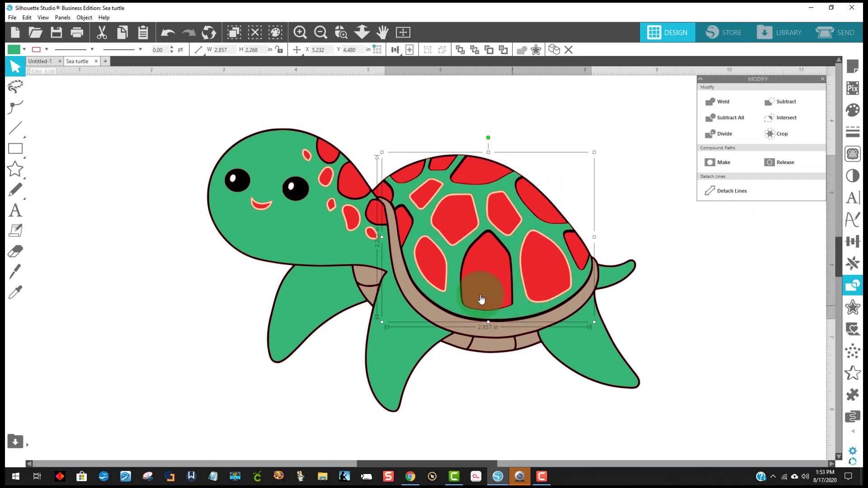
- Subtract the five remaining peach patch outlines together from the green shell background, and nudge the background slightly
left_click(422, 213)
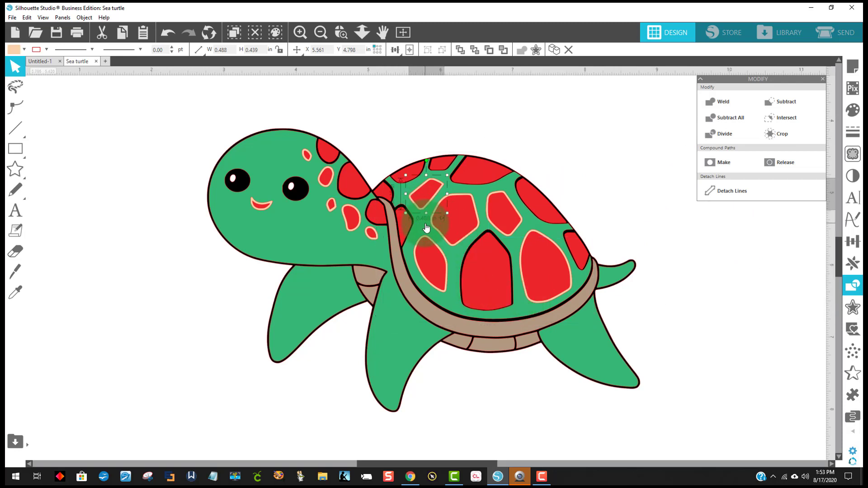
left_click(474, 207, "shift")
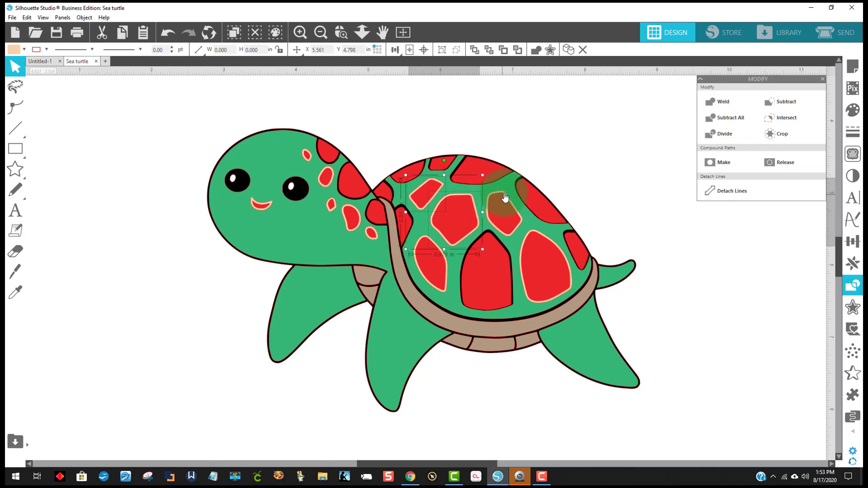
left_click(549, 240)
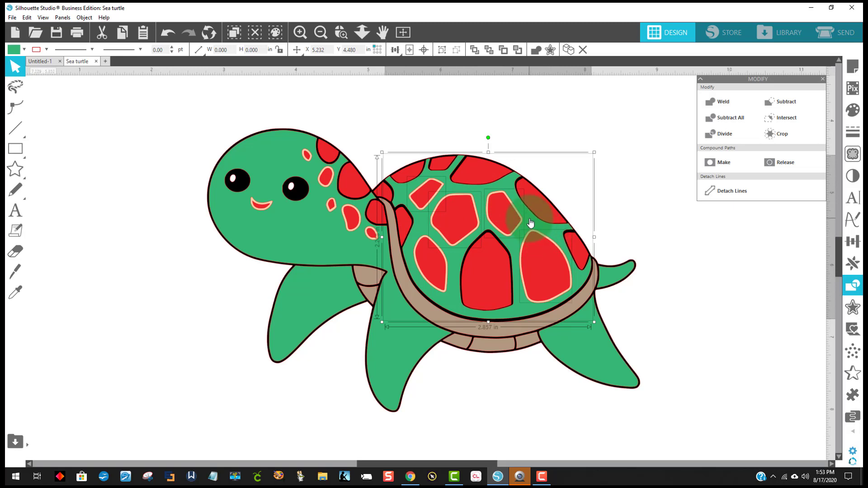
left_click(541, 236)
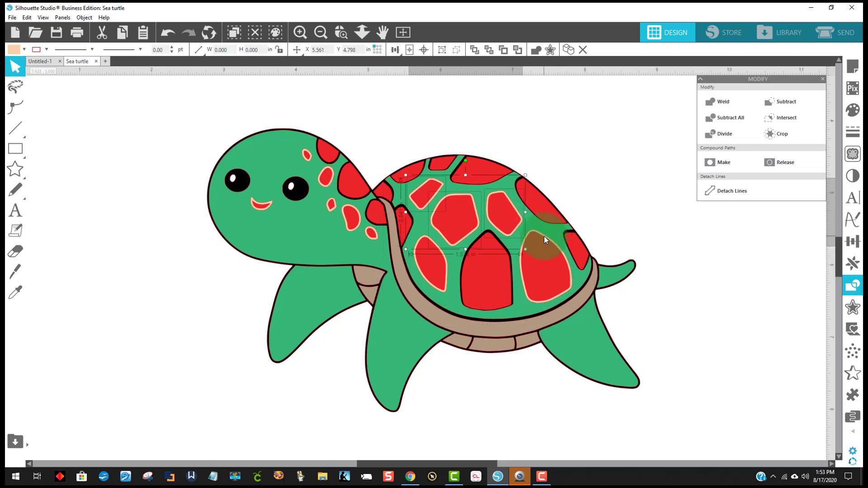
left_click(544, 236)
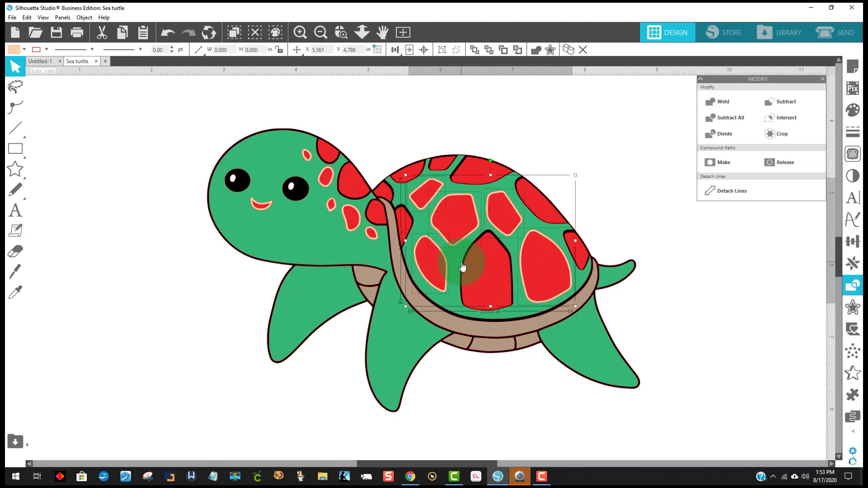
left_click(456, 260)
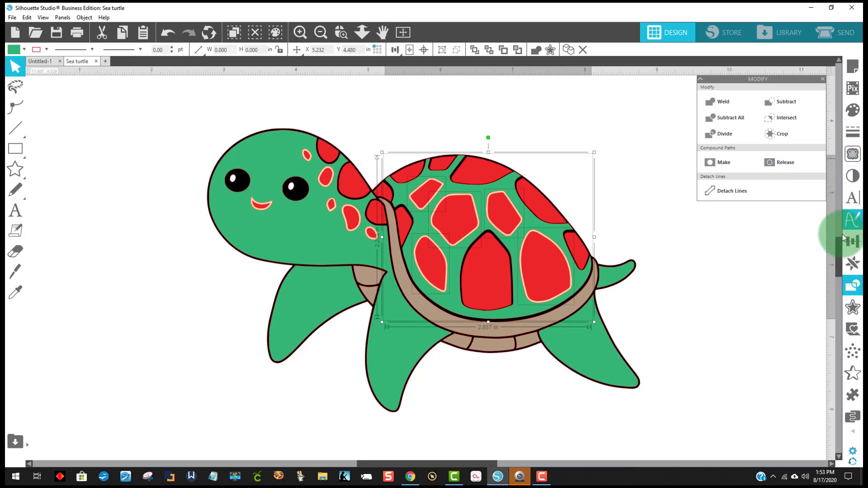
left_click(852, 287)
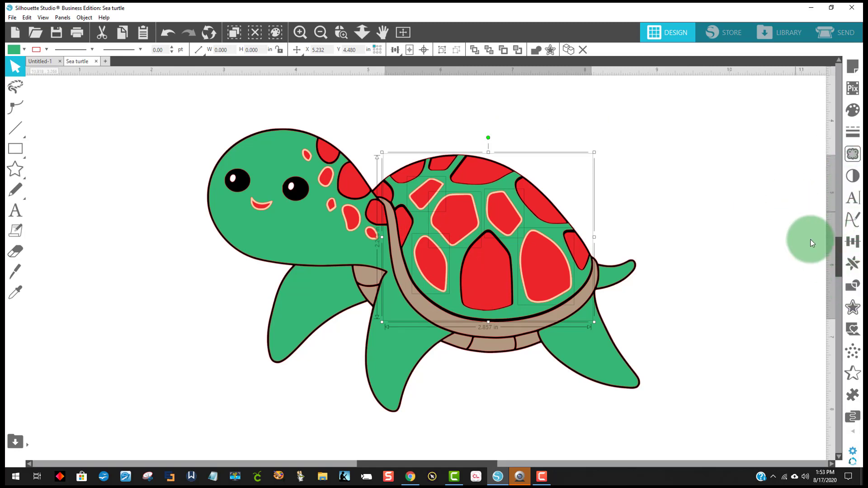
left_click(851, 286)
left_click(784, 102)
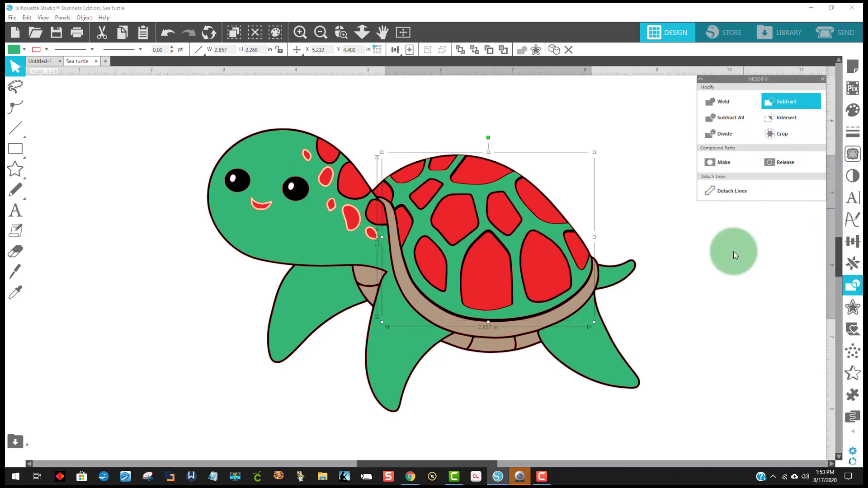
left_click(733, 283)
mouse_move(487, 199)
left_mouse_down()
mouse_move(628, 147)
mouse_move(538, 167)
mouse_move(487, 195)
mouse_move(600, 146)
mouse_move(573, 156)
mouse_move(582, 115)
mouse_move(529, 120)
mouse_move(513, 123)
mouse_move(501, 159)
mouse_move(502, 121)
mouse_move(484, 197)
left_mouse_up()
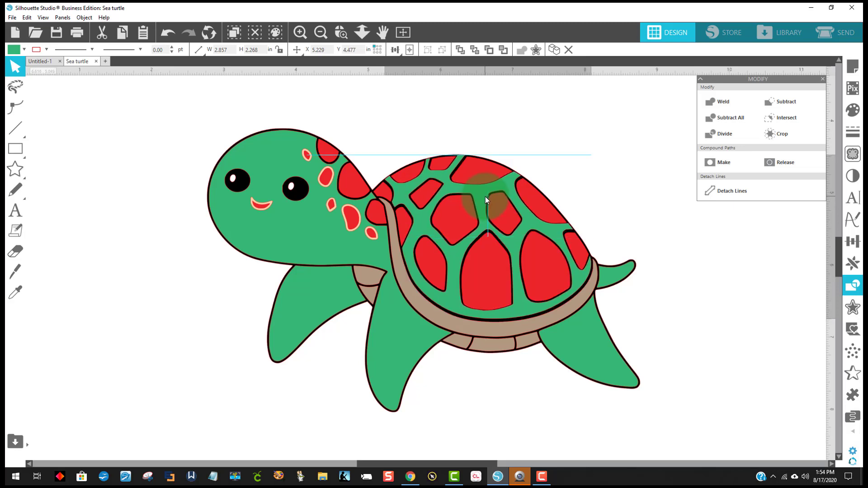
- Subtract the peach mouth outline from the green head, neck and near front flipper shape, and nudge that shape slightly
left_click(593, 145)
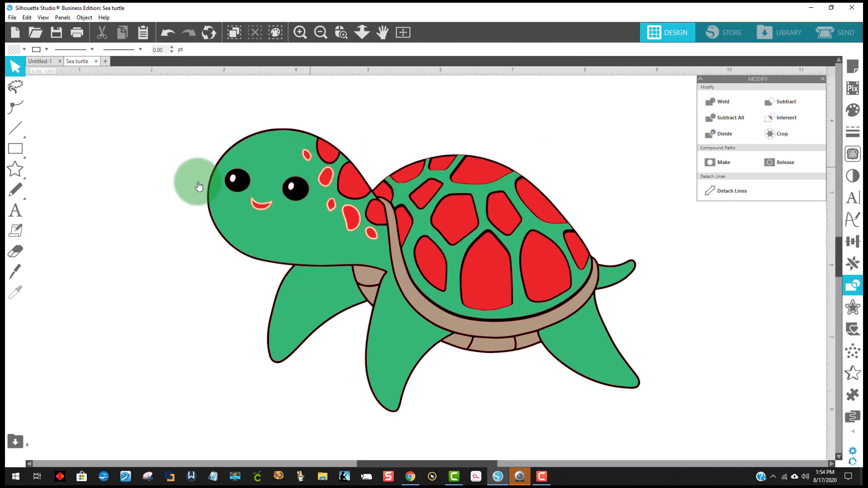
left_click(260, 212)
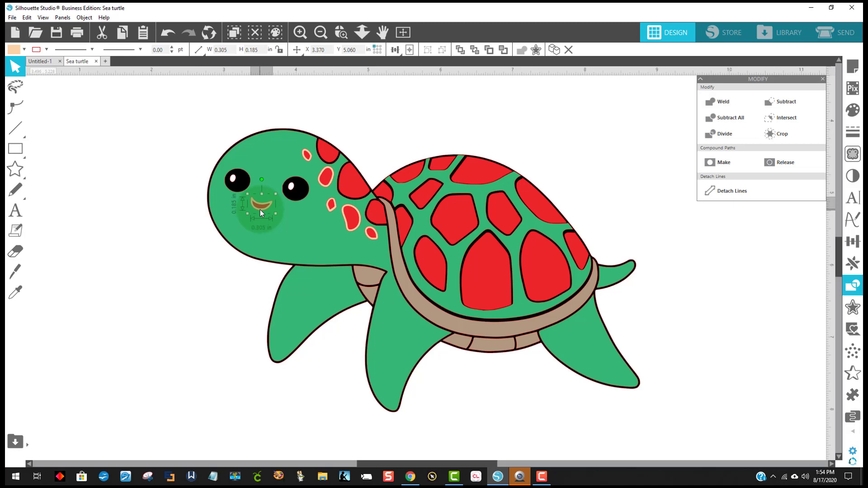
left_click(301, 235, "shift")
left_click(793, 108)
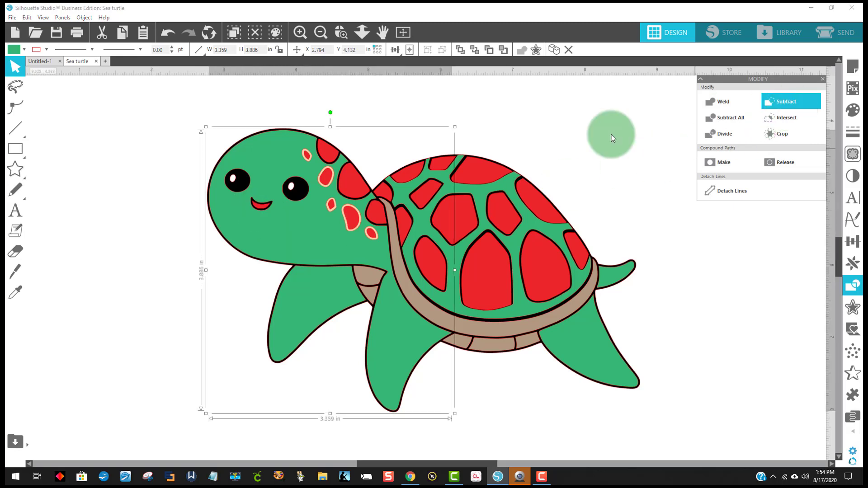
mouse_move(301, 231)
left_mouse_down()
mouse_move(206, 253)
mouse_move(291, 225)
left_mouse_up()
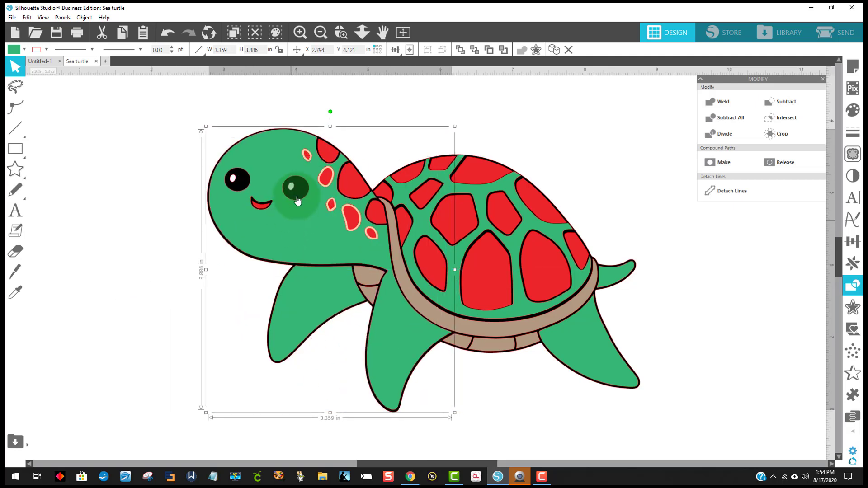
- Subtract the five small peach spot outlines on the head and neck together from the green head shape, and deselect it
left_click(307, 164)
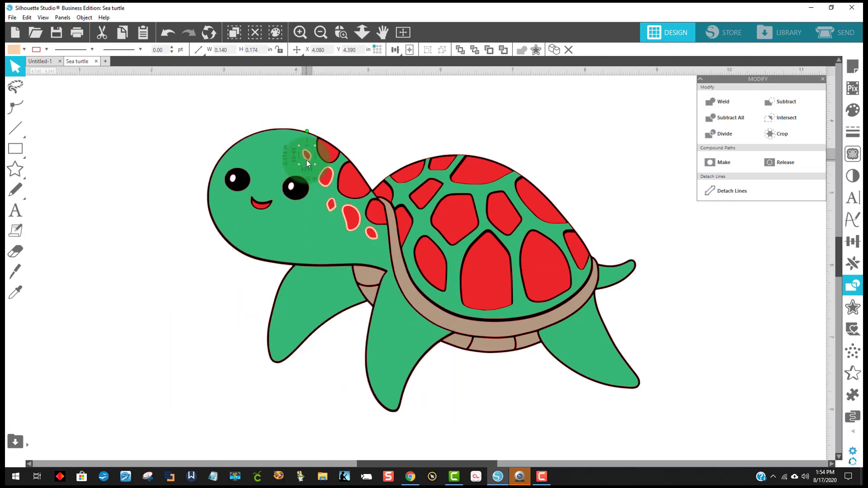
left_click(324, 187, "shift")
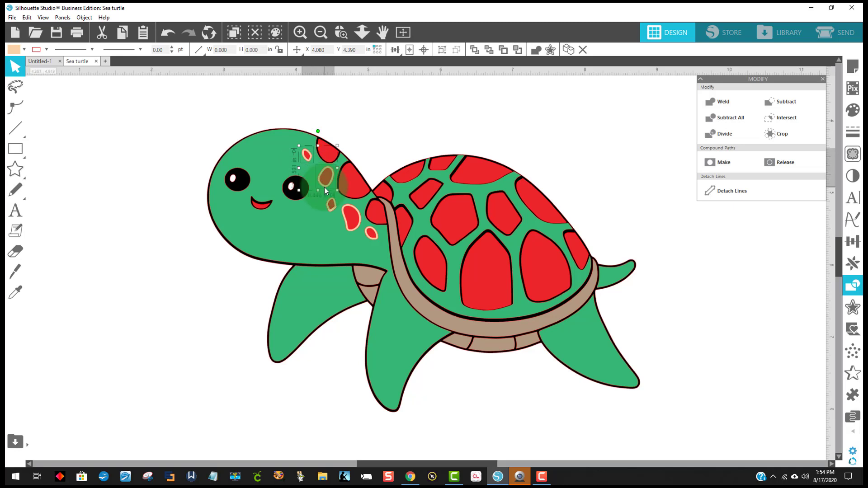
left_click(331, 213, "shift")
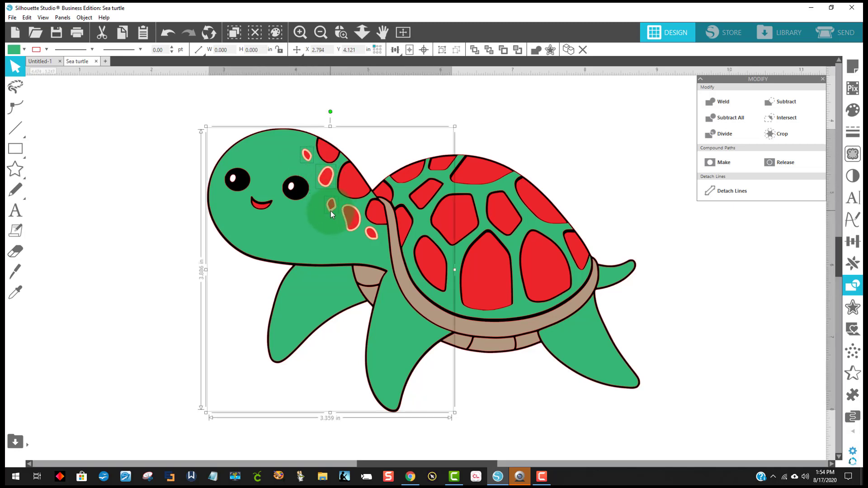
left_click(324, 232, "shift")
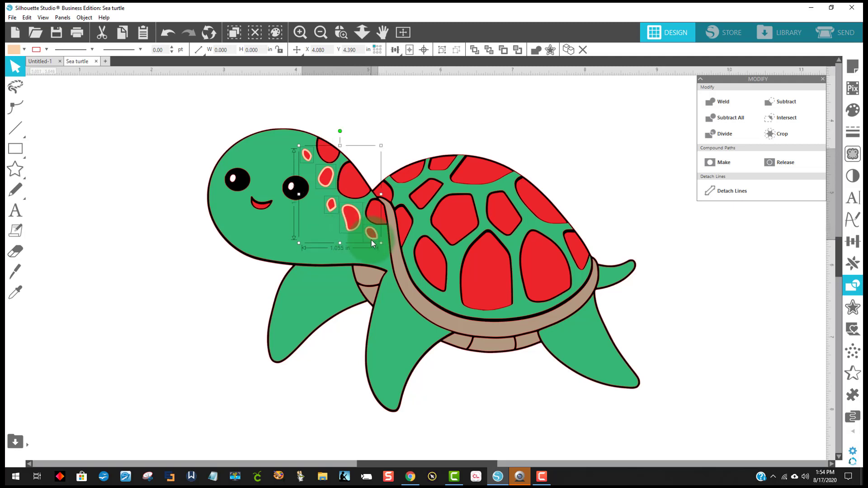
left_click(270, 235, "shift")
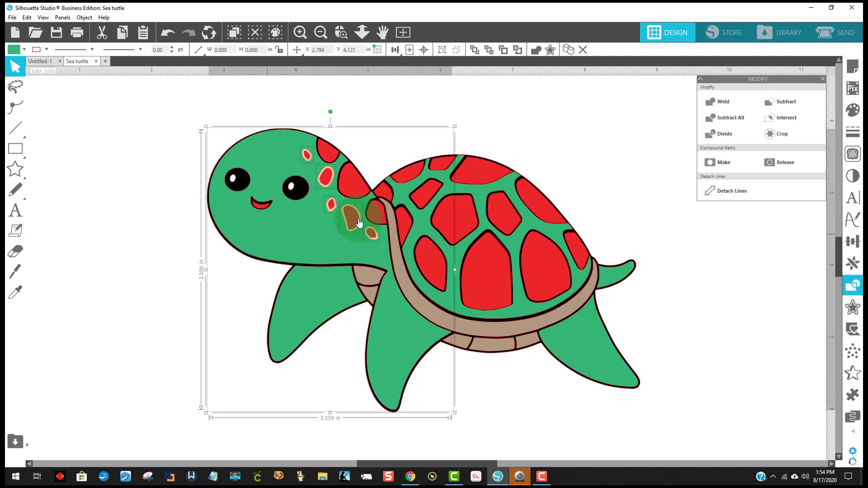
left_click(796, 103)
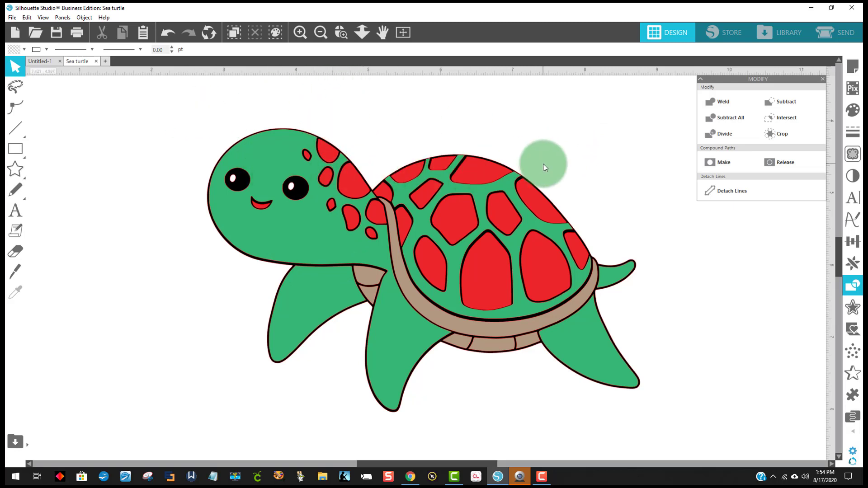
- Select all the turtle's shapes and group them
left_click_drag(230, 121, 435, 204)
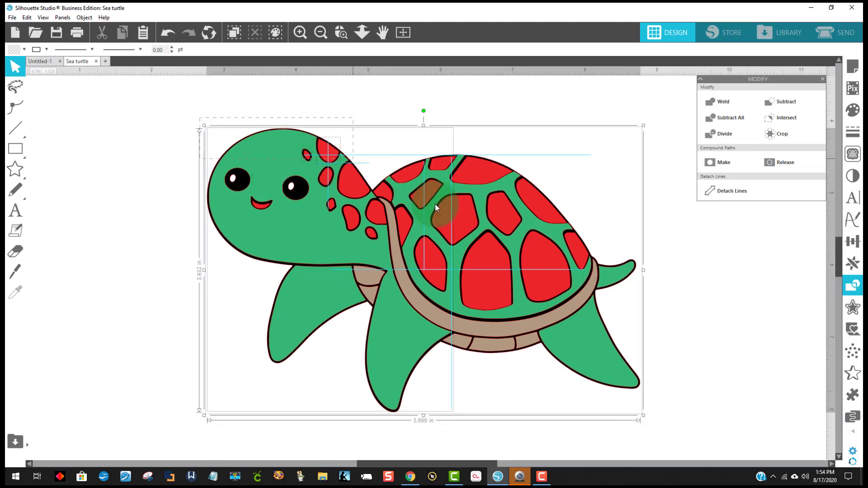
right_click(615, 370)
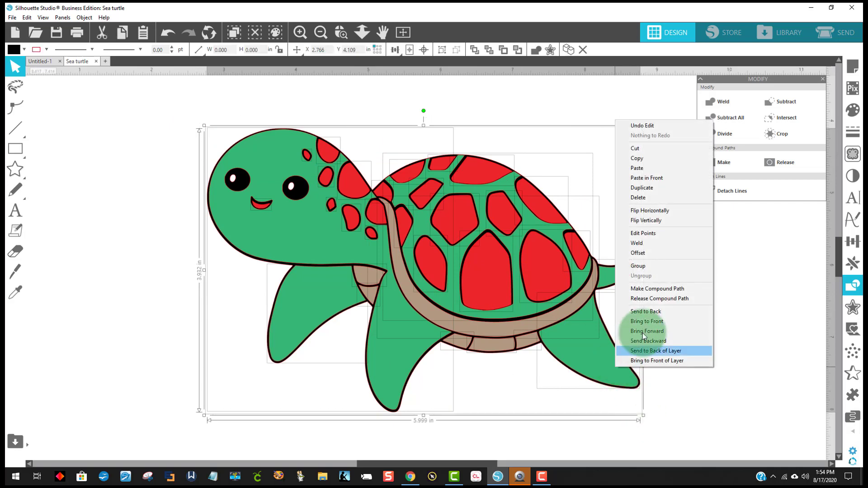
left_click(659, 266)
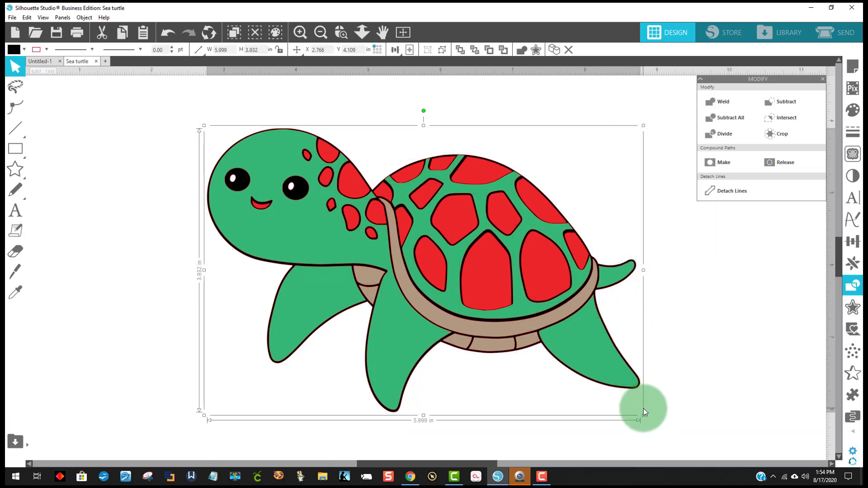
- Scale the grouped turtle down proportionally to about 3.24 by 2.12 in, reposition it and deselect it
left_click_drag(643, 413, 421, 259)
left_click_drag(425, 229, 503, 246)
left_click(585, 230)
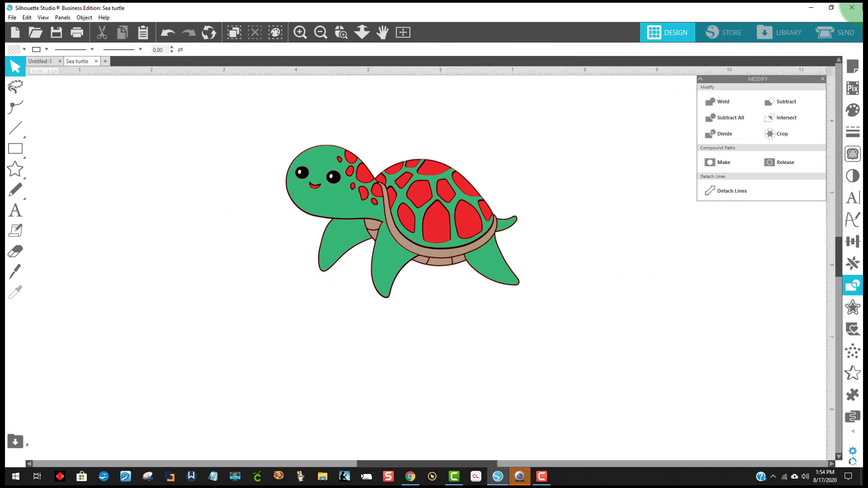
- Set up the cut job by fill color and turn off cutting for black, green, tan, red and white
left_click(838, 34)
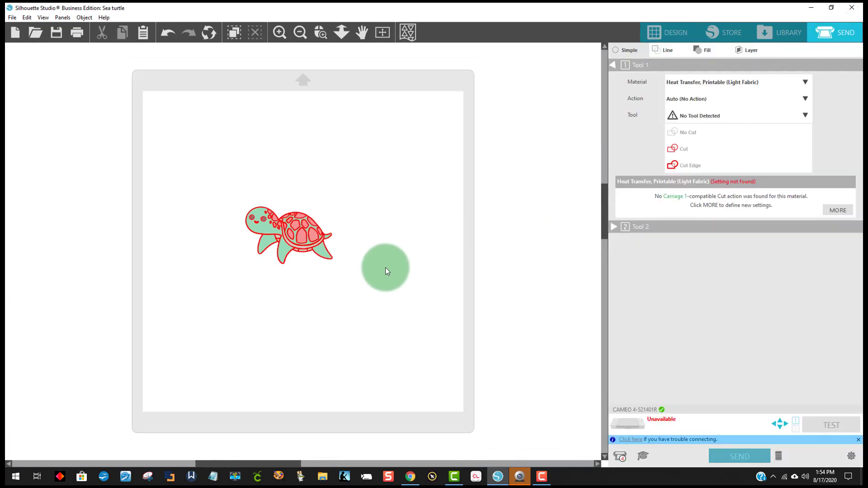
left_click(707, 50)
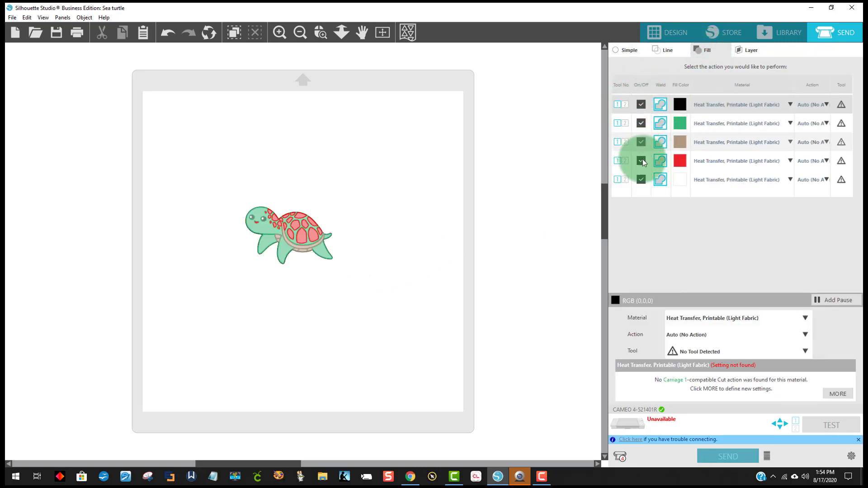
left_click(641, 105)
left_click(641, 123)
left_click(641, 142)
left_click(641, 160)
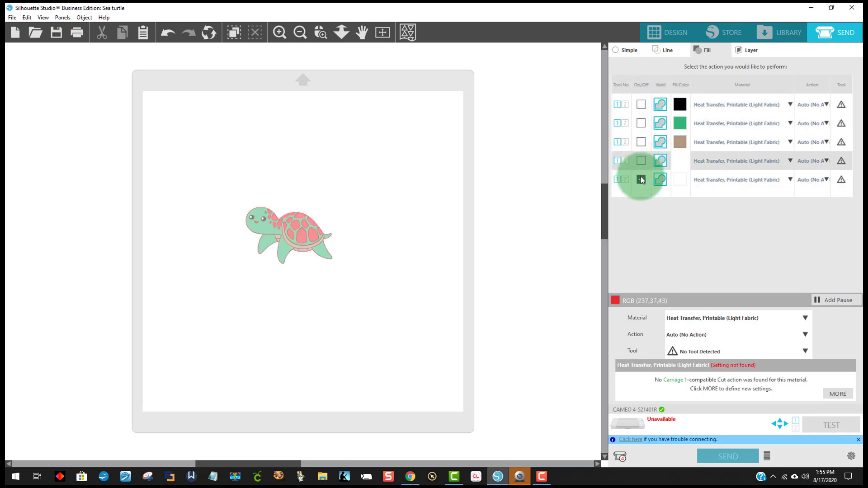
left_click(641, 180)
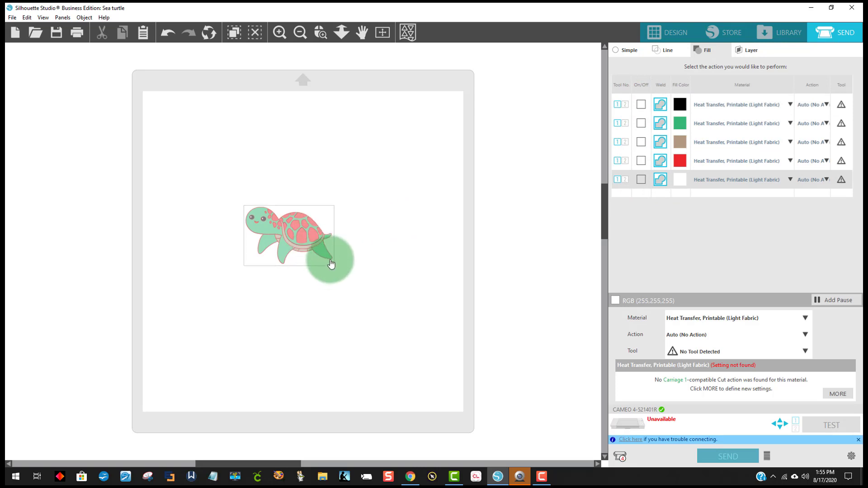
- Move the turtle higher on the mat and enlarge it in the design view to about 5.50 by 3.60 in
left_click_drag(332, 263, 327, 194)
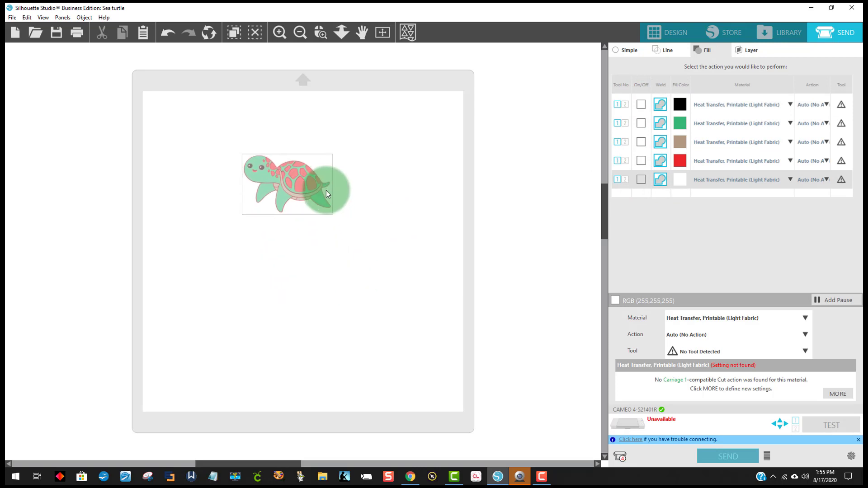
left_click(658, 41)
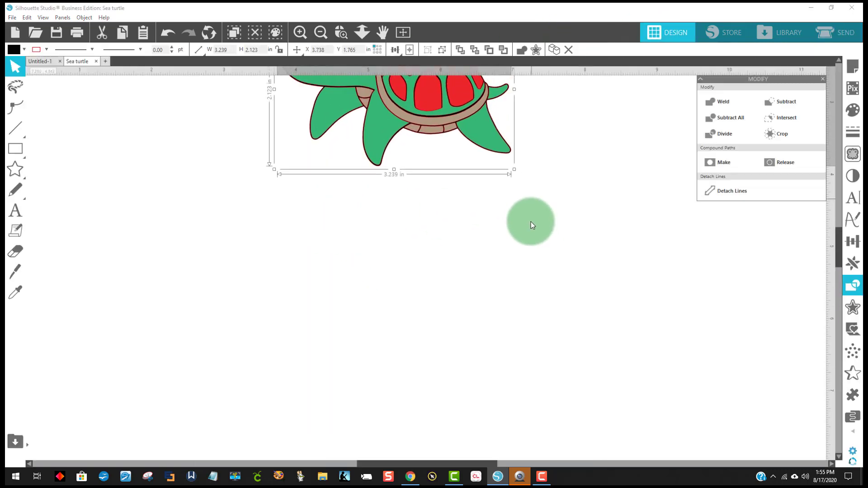
scroll(532, 228, "up", 3)
left_click_drag(514, 235, 677, 343)
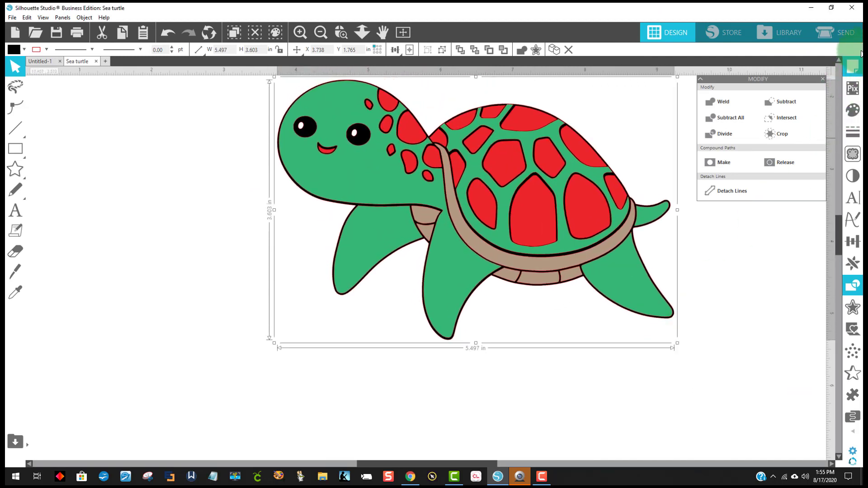
- Return to the cut setup, turn on cutting for only the black fill, and shift the turtle slightly down on the mat
left_click(847, 35)
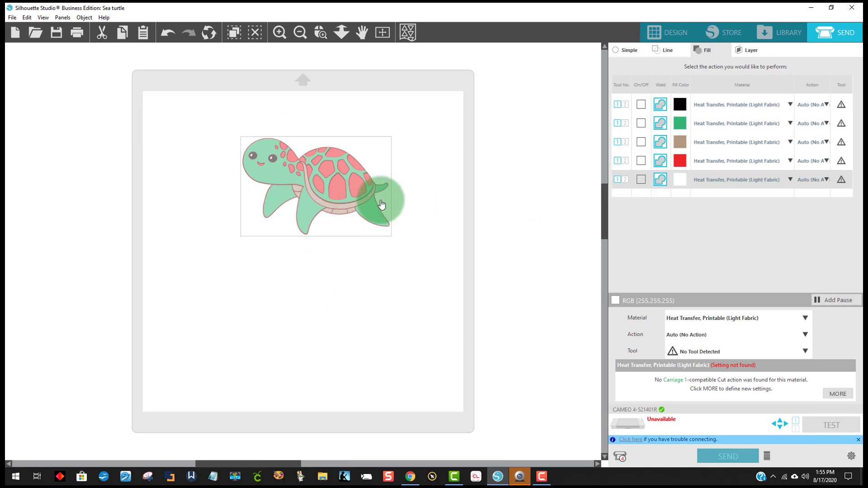
left_click(640, 105)
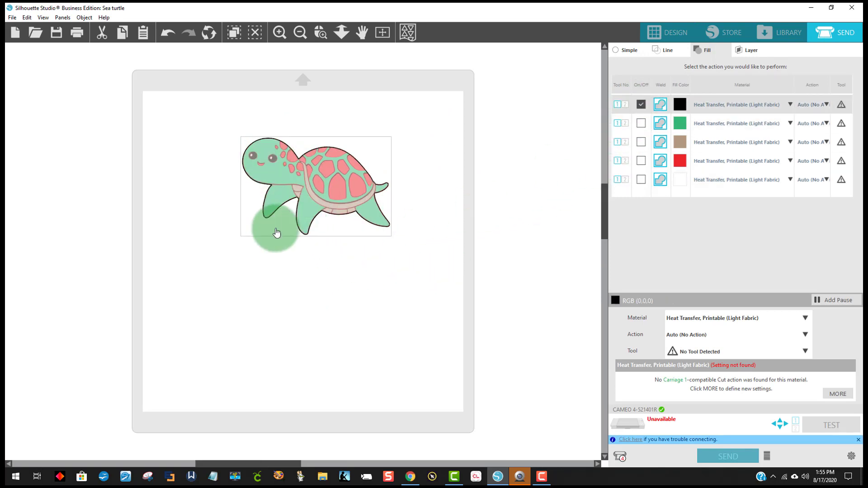
left_click(306, 246)
mouse_move(284, 209)
left_mouse_down()
mouse_move(283, 241)
mouse_move(280, 220)
left_mouse_up()
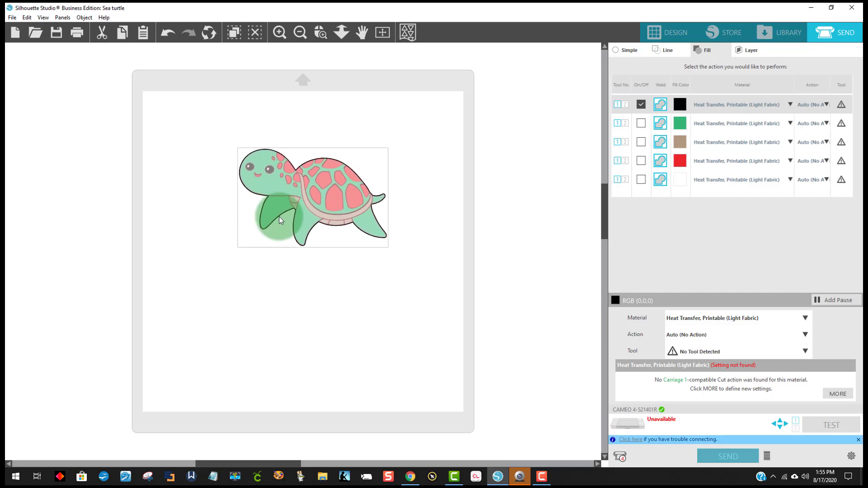
- Turn off cutting for black, try the green, tan and red fills one at a time, and view black's material options
left_click(641, 105)
left_click(641, 124)
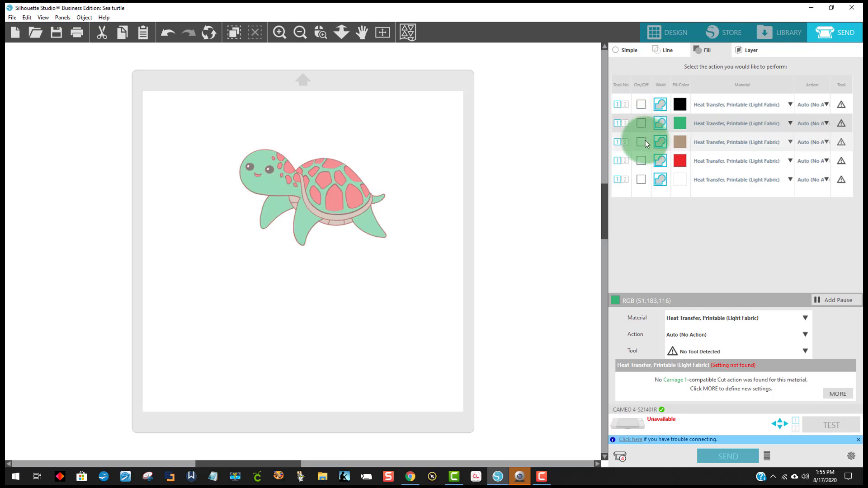
left_click(641, 143)
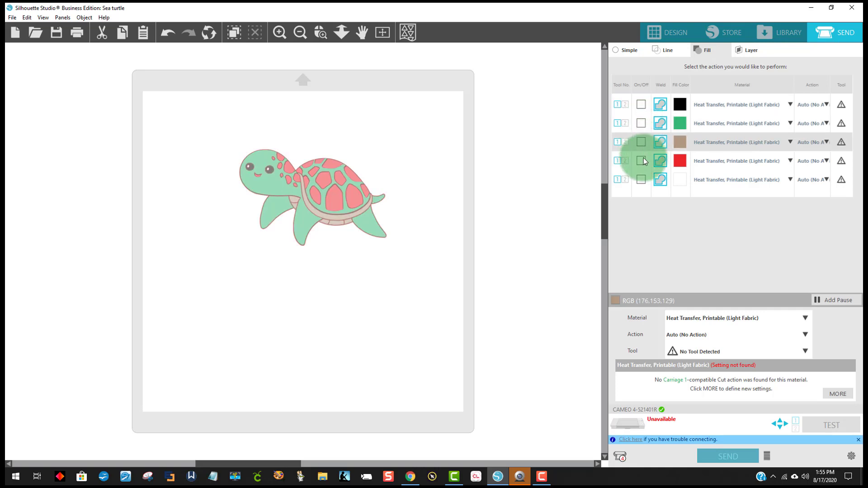
left_click(640, 161)
left_click(640, 161)
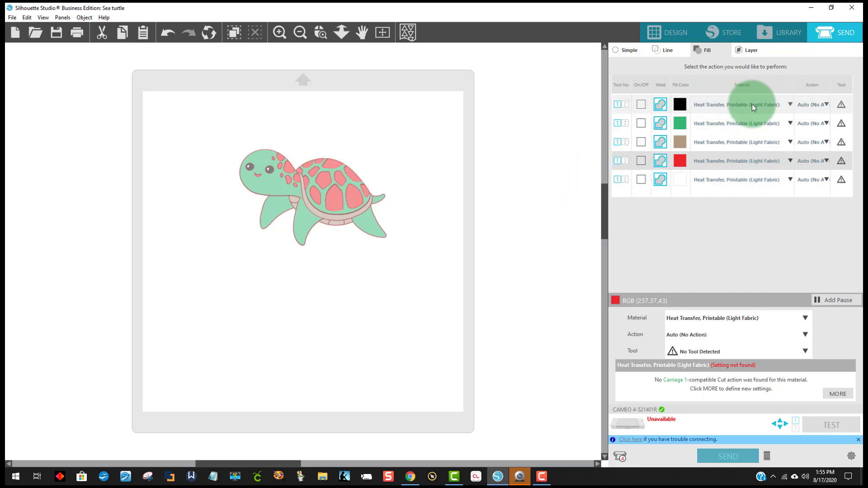
left_click(790, 103)
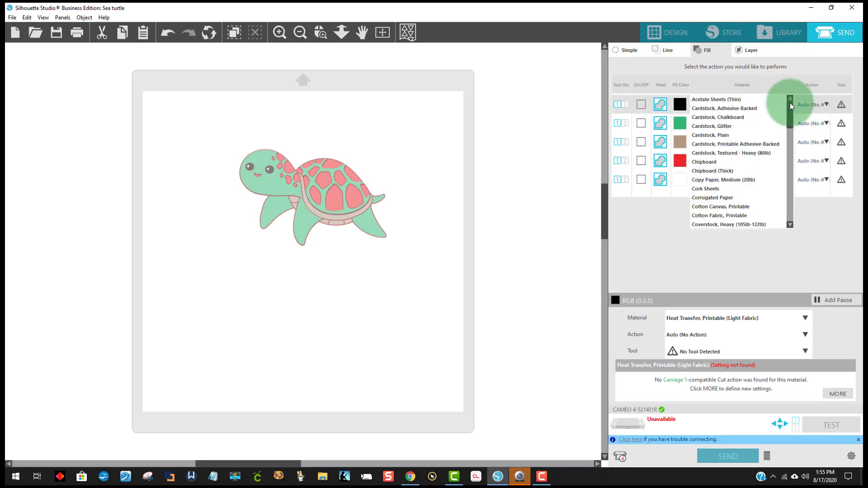
left_click(780, 78)
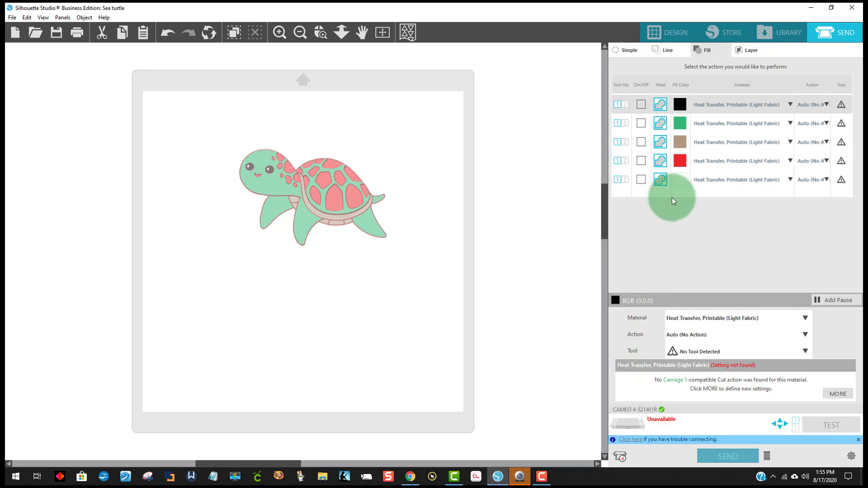
- Return to the design view and open Select by Color with the turtle's colors listed by fill
left_click(671, 34)
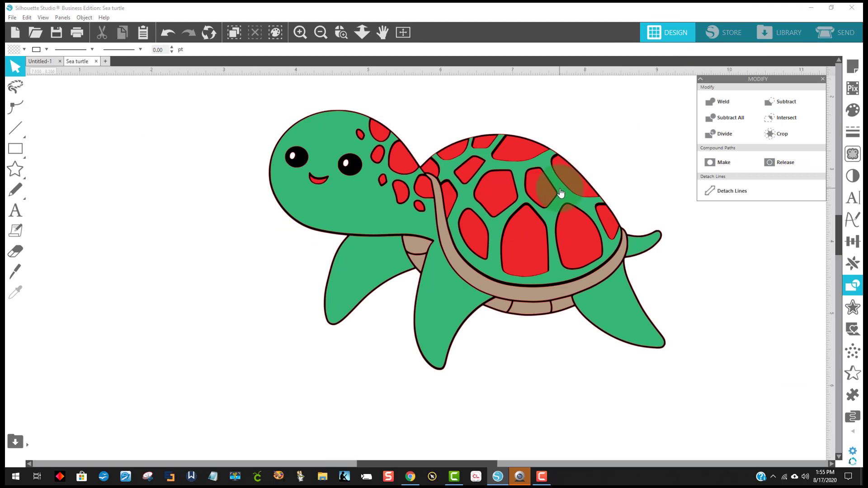
left_click(275, 32)
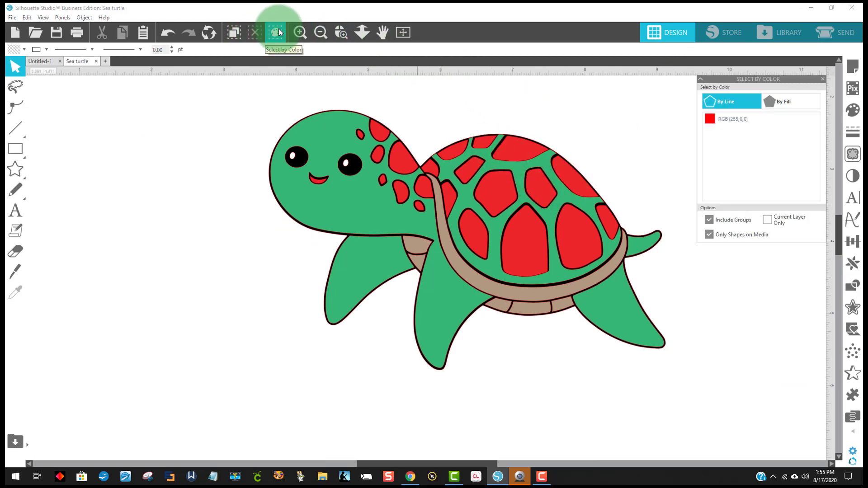
left_click_drag(742, 80, 718, 105)
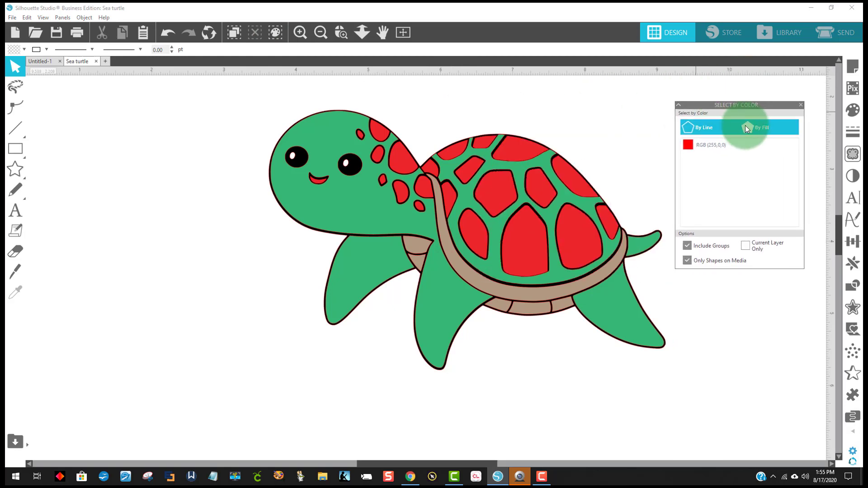
left_click(745, 126)
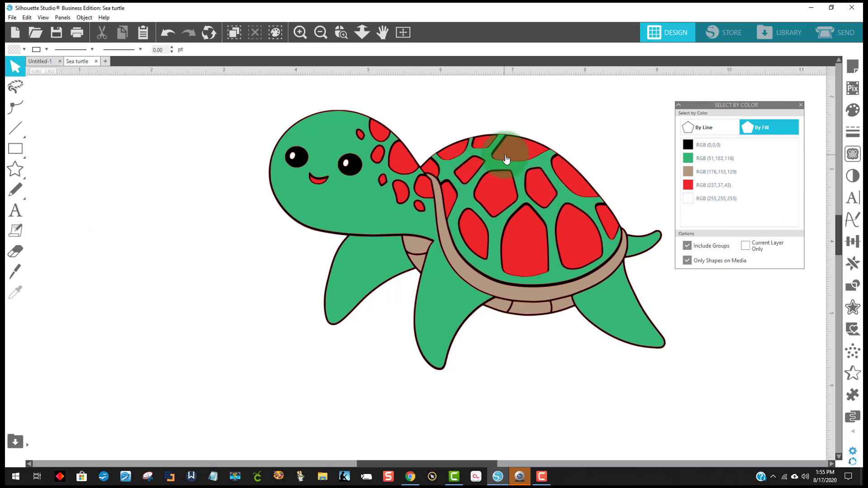
- Move the turtle slightly toward the lower left and ungroup it
left_click_drag(506, 159, 457, 192)
right_click(471, 195)
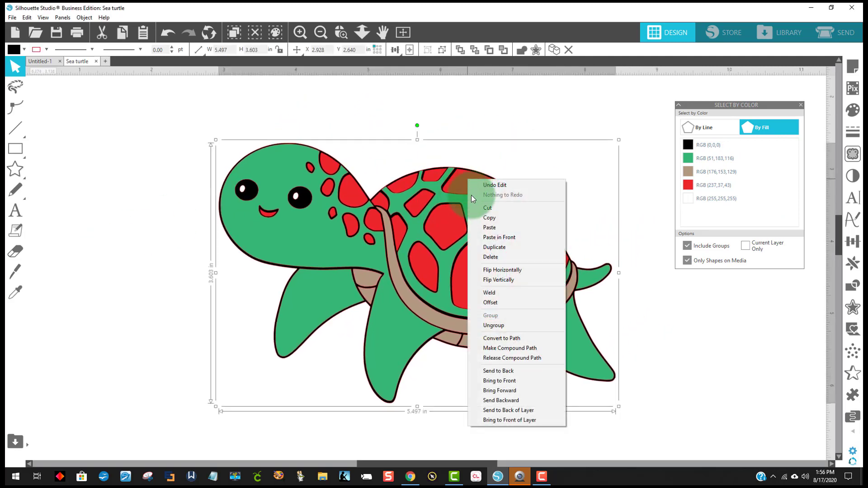
left_click(490, 326)
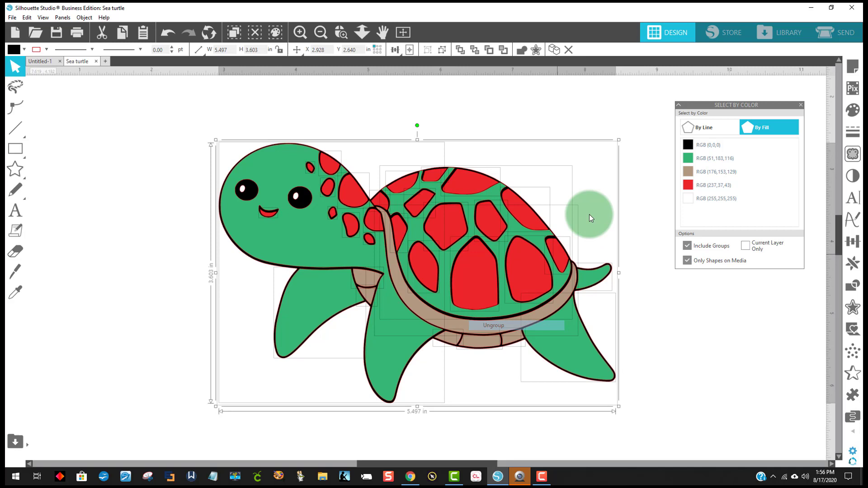
- Select all red-filled shapes by color and combine them into a compound path
left_click(582, 120)
mouse_move(465, 179)
left_mouse_down()
mouse_move(478, 152)
mouse_move(461, 181)
left_mouse_up()
left_click(709, 186)
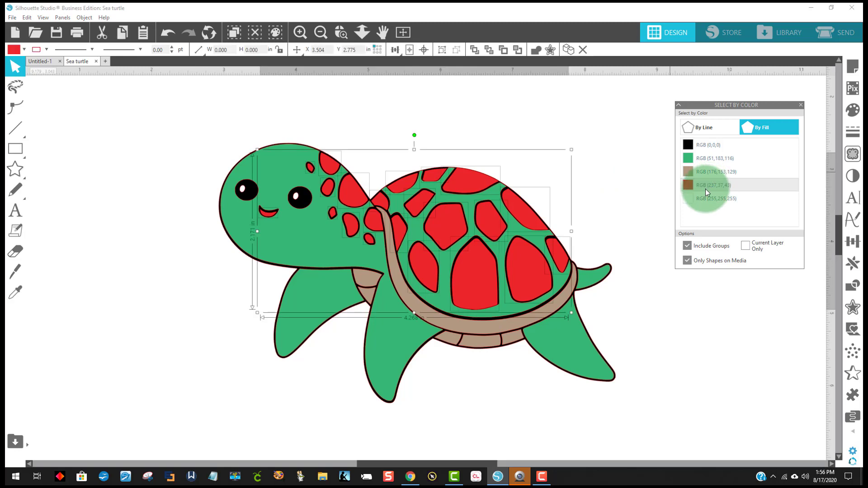
left_click(464, 187)
right_click(467, 183)
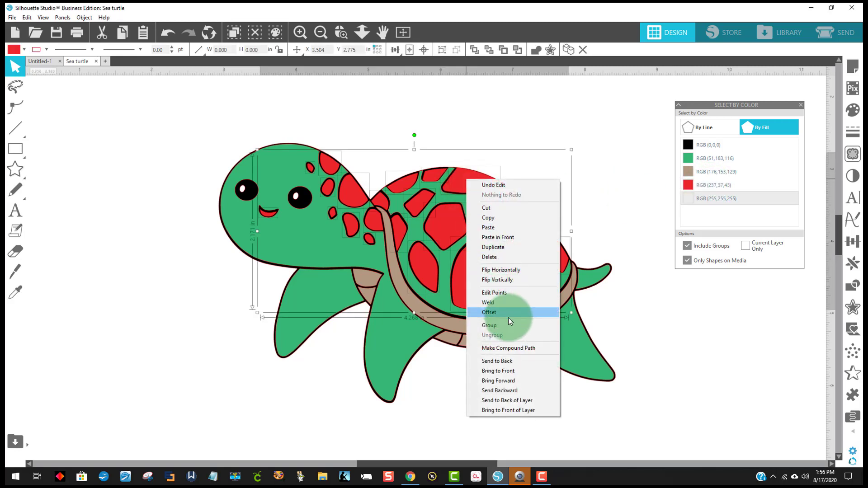
left_click(513, 350)
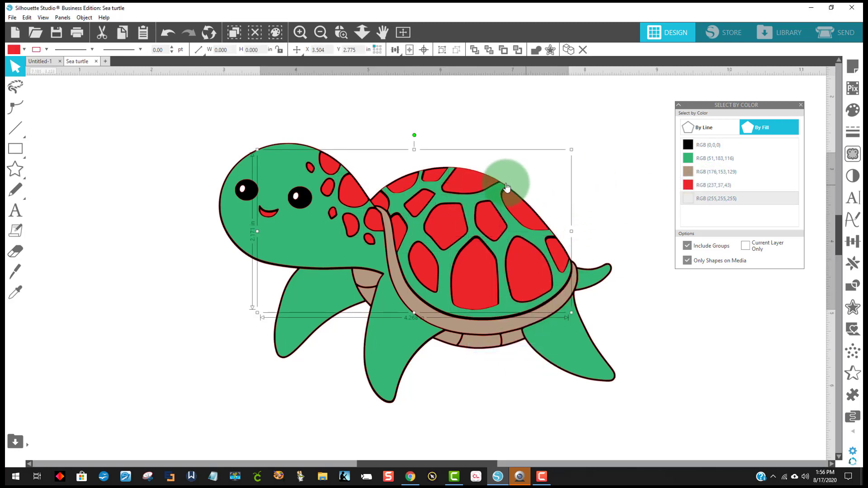
left_click(556, 128)
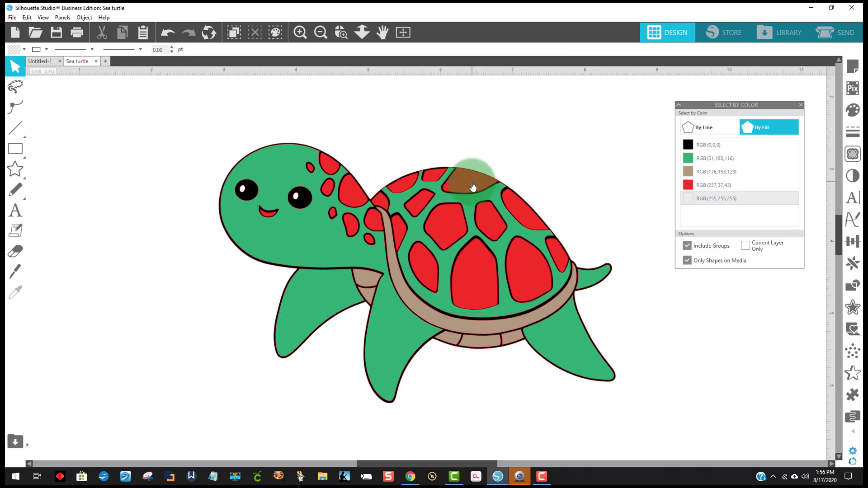
- Move the red compound path and the black layer away from the turtle toward the lower left
left_click_drag(471, 175, 232, 359)
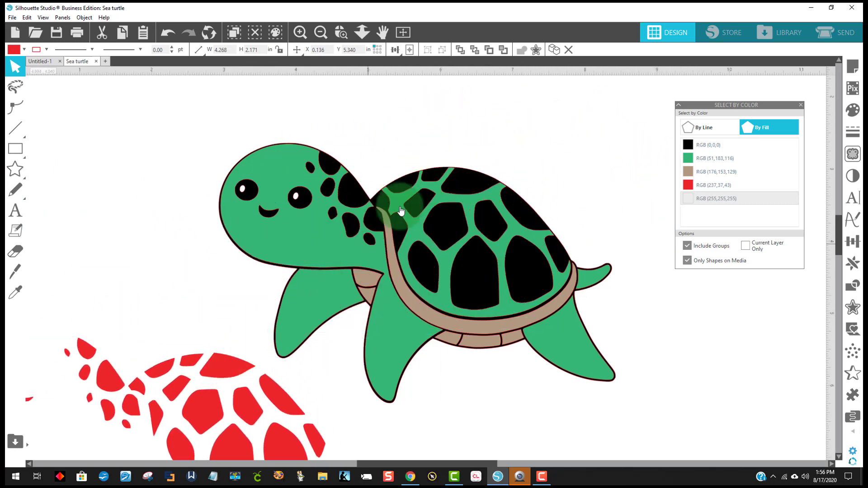
left_click_drag(470, 182, 192, 340)
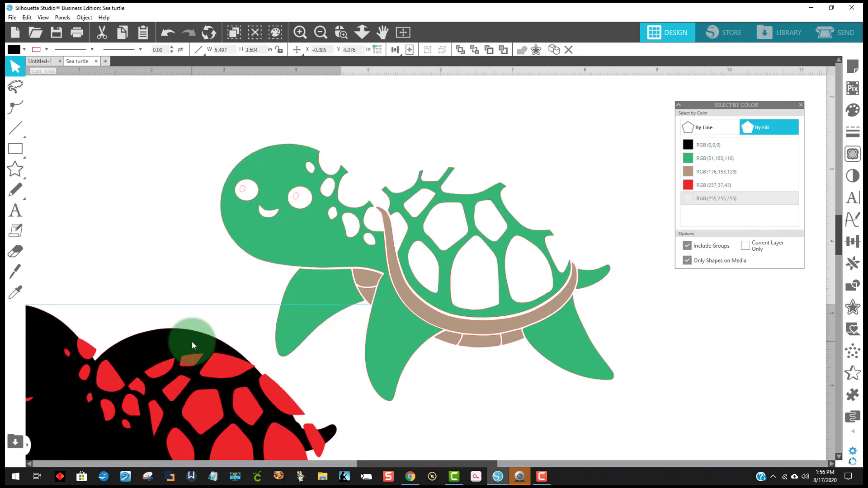
- Select the green-filled shapes by color, make them a compound path, and move it onto the black layer
left_click(712, 158)
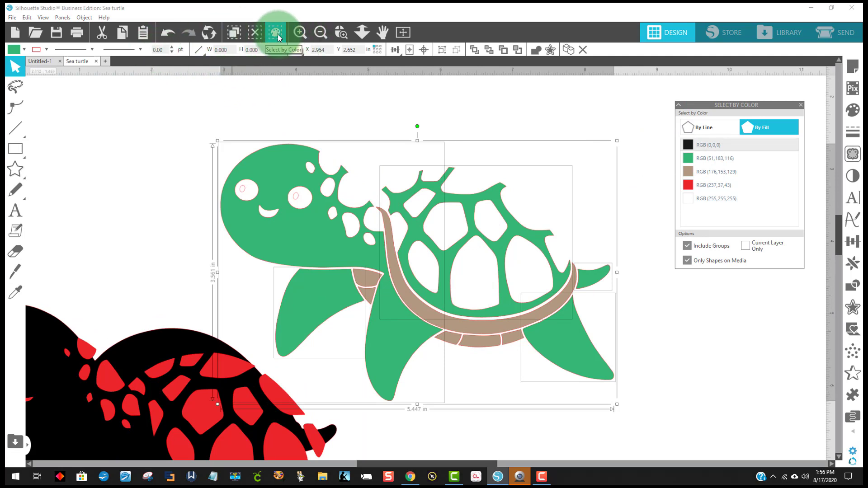
right_click(292, 230)
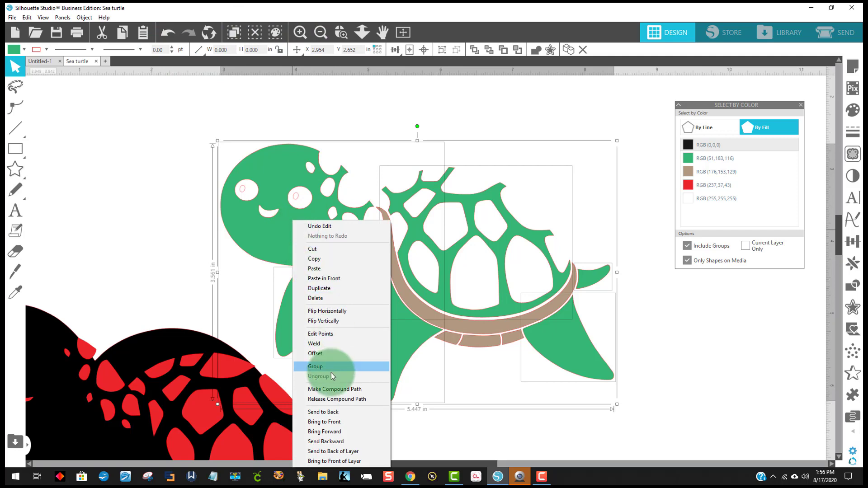
left_click(316, 366)
left_click(563, 122)
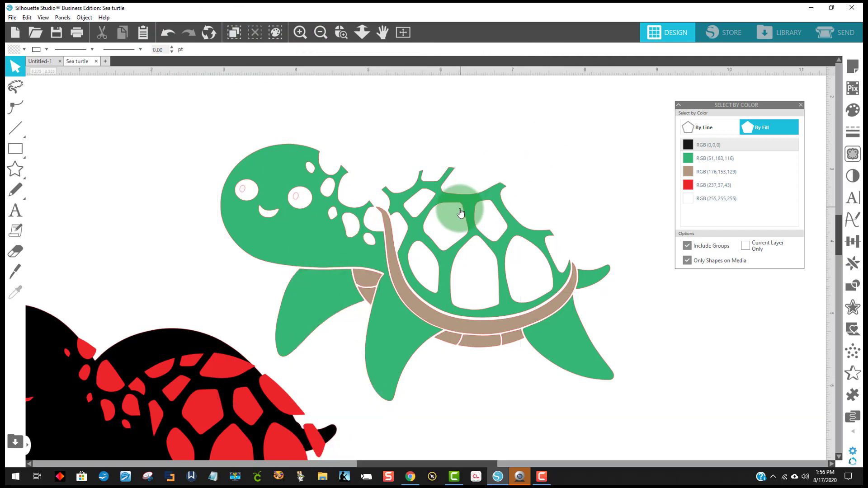
left_click_drag(452, 203, 202, 367)
- Make the two white eye highlights a compound path and move them down onto the black shell
left_click(275, 217)
left_click(259, 179)
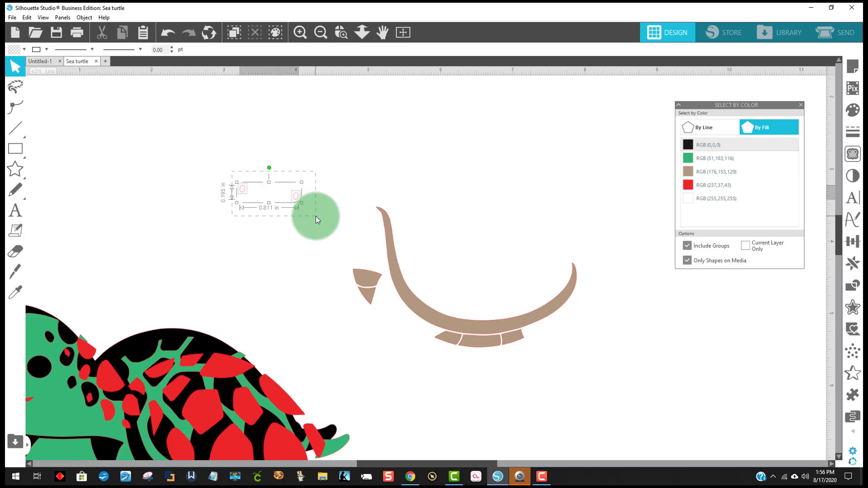
left_click_drag(315, 217, 315, 217)
right_click(296, 197)
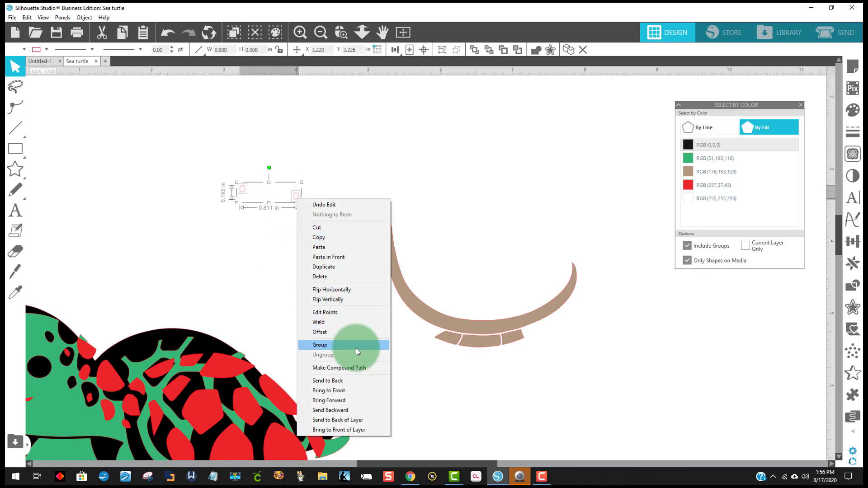
left_click(356, 368)
left_click(306, 192)
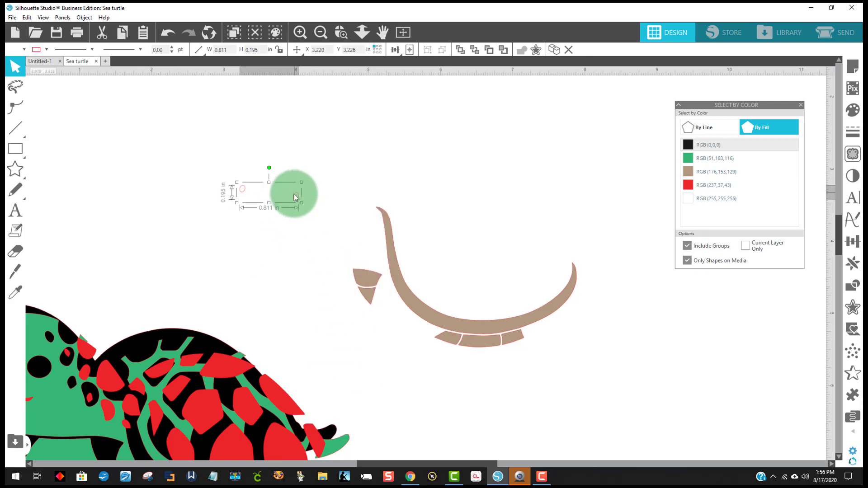
left_click_drag(293, 194, 215, 362)
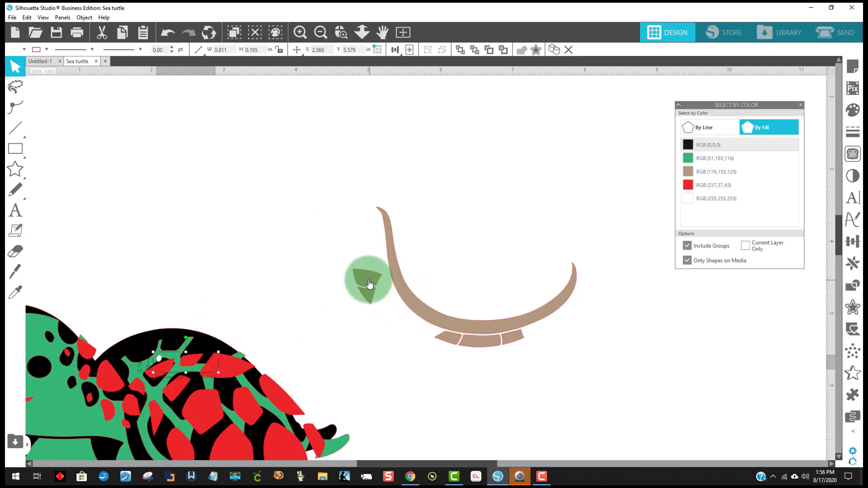
- Select the tan-filled shapes by color, make them a compound path, and shift it slightly toward the upper left
left_click_drag(369, 284, 366, 271)
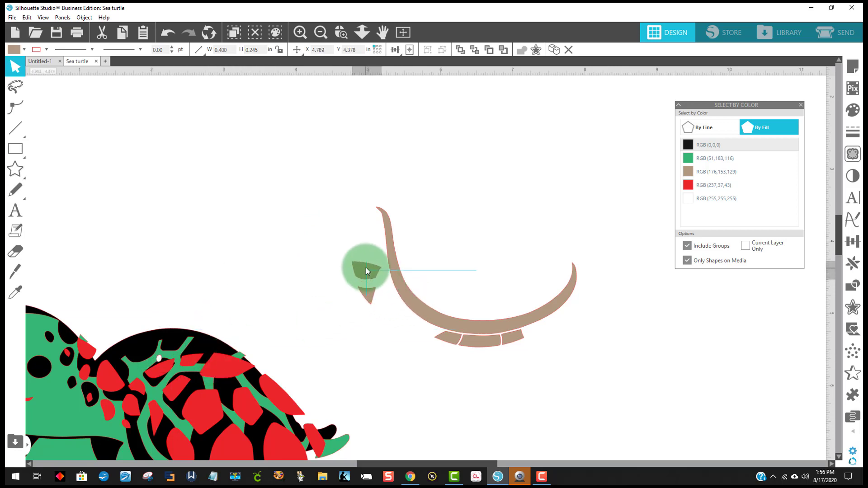
left_click(166, 33)
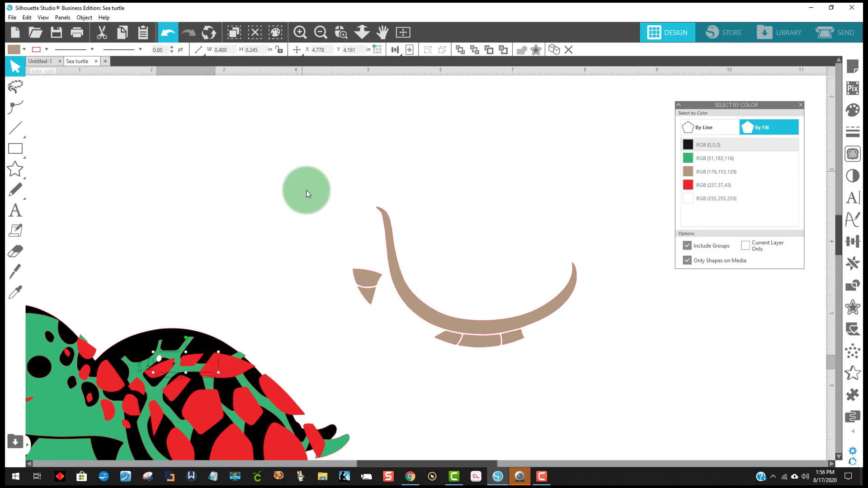
left_click(706, 174)
right_click(437, 320)
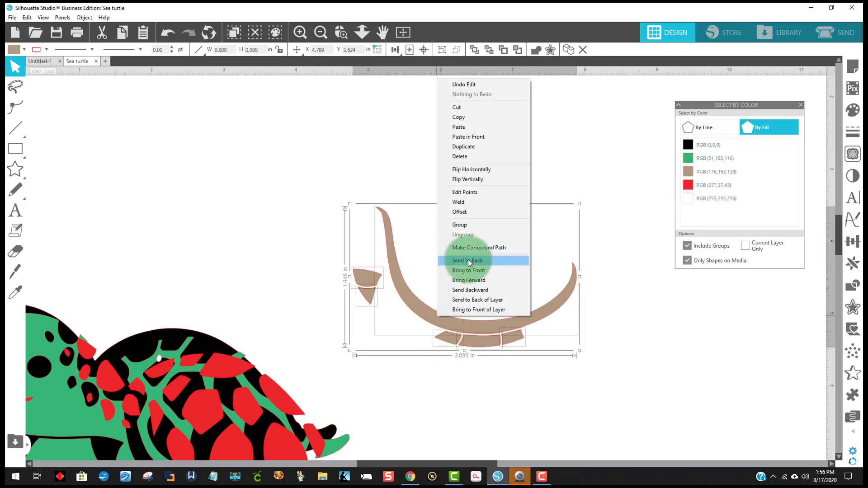
left_click(473, 248)
left_click(620, 259)
left_click_drag(369, 296, 297, 261)
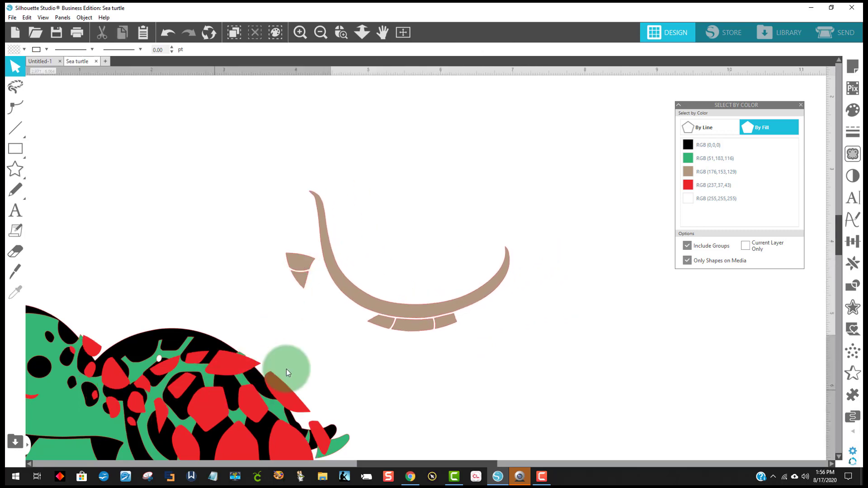
- Move the black, green, red and eye-highlight layers back over the tan layer, aligning the green layer with the black one
left_click_drag(284, 362, 542, 240)
left_click_drag(232, 364, 517, 243)
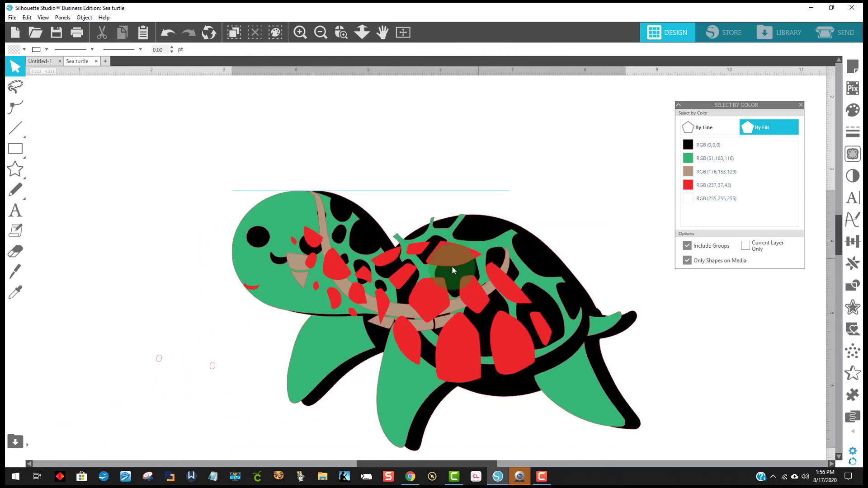
left_click(209, 375)
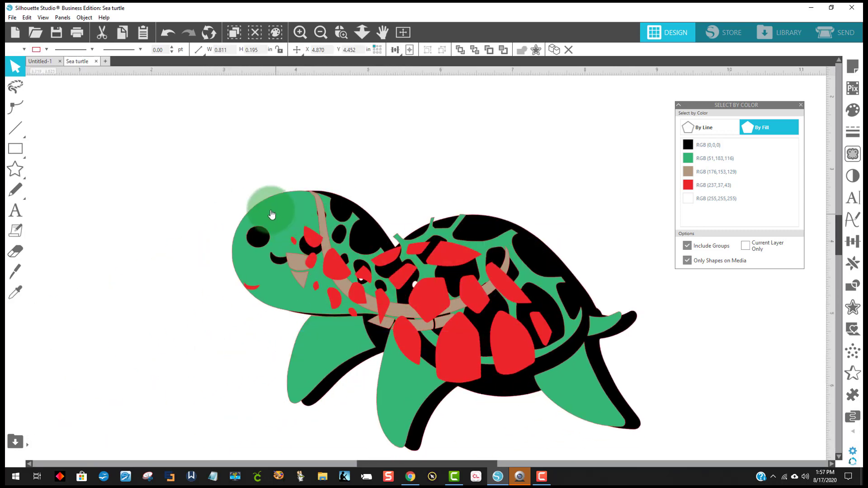
left_click_drag(281, 232, 294, 235)
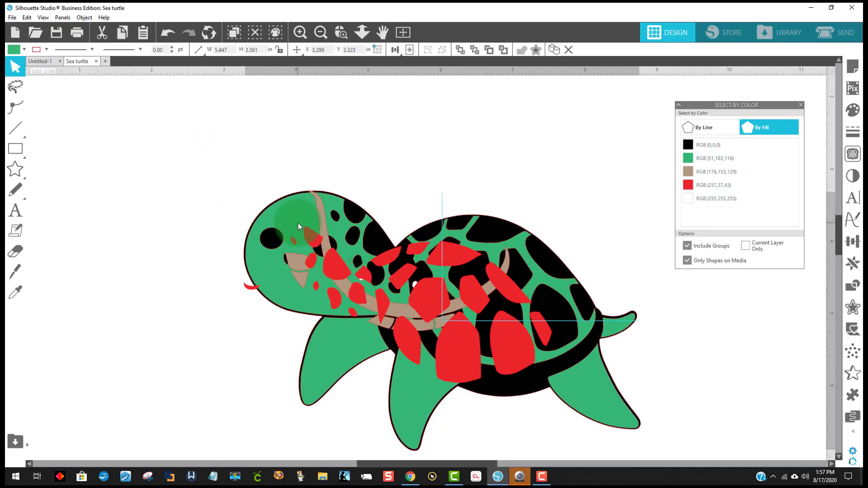
- Select the whole turtle and save the selection to the hard drive as the SVG file Sea turtle
key("ctrl+a")
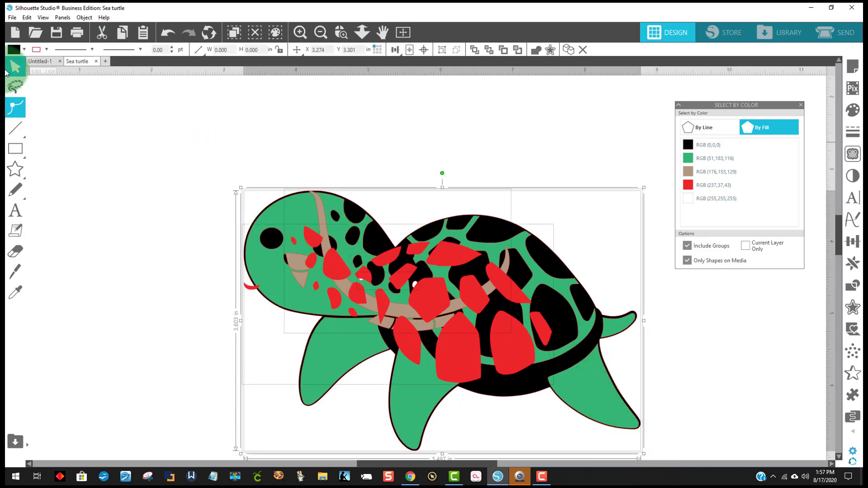
left_click(12, 17)
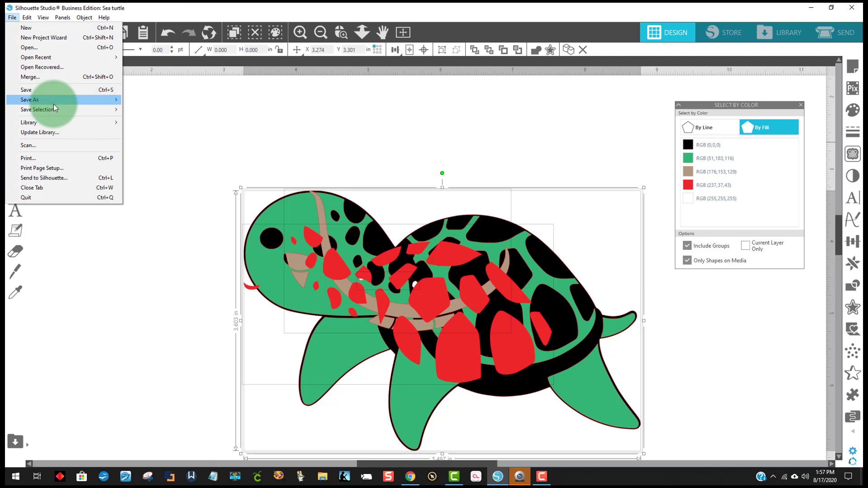
mouse_move(53, 104)
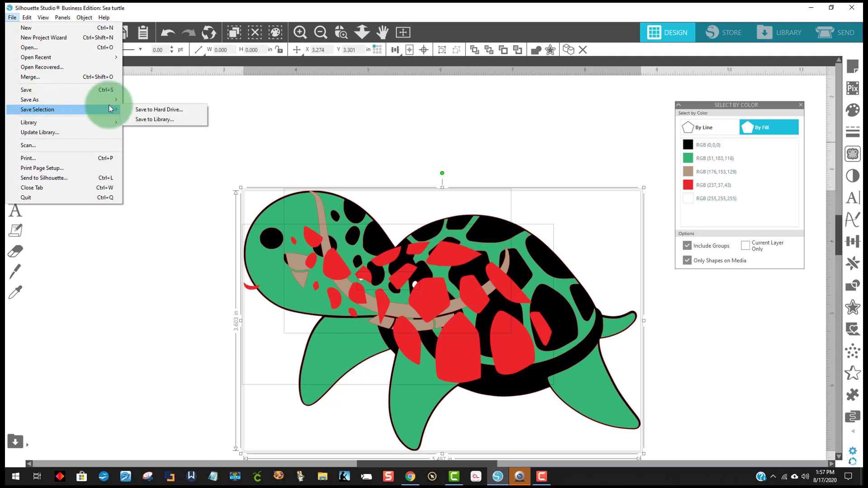
left_click(172, 110)
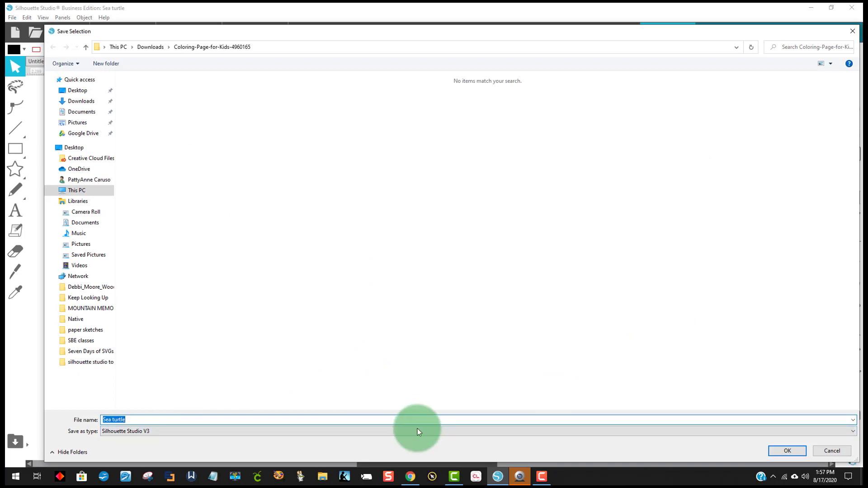
left_click(153, 435)
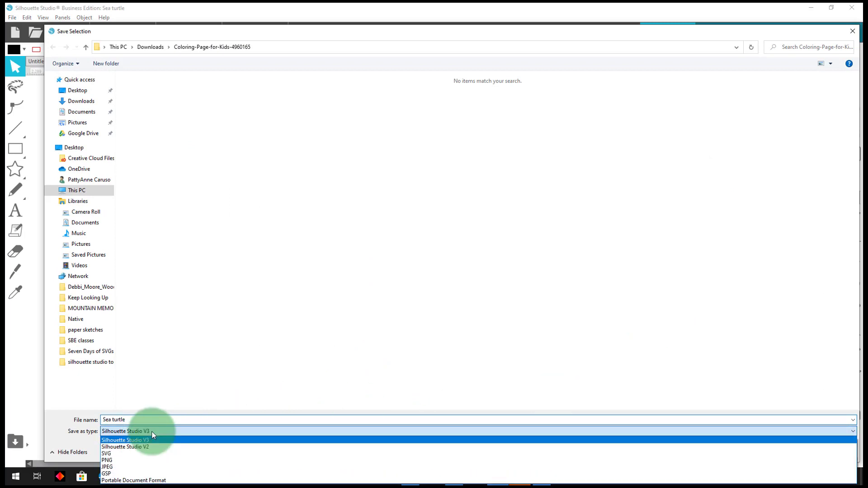
left_click(135, 454)
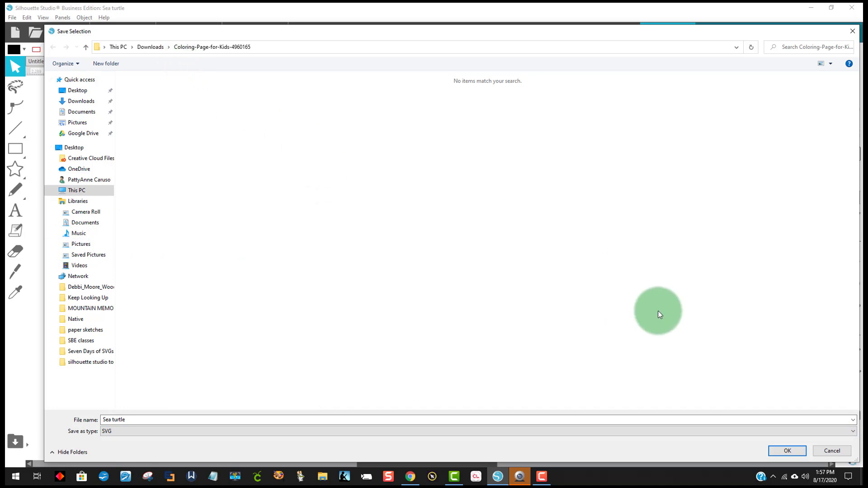
left_click(787, 451)
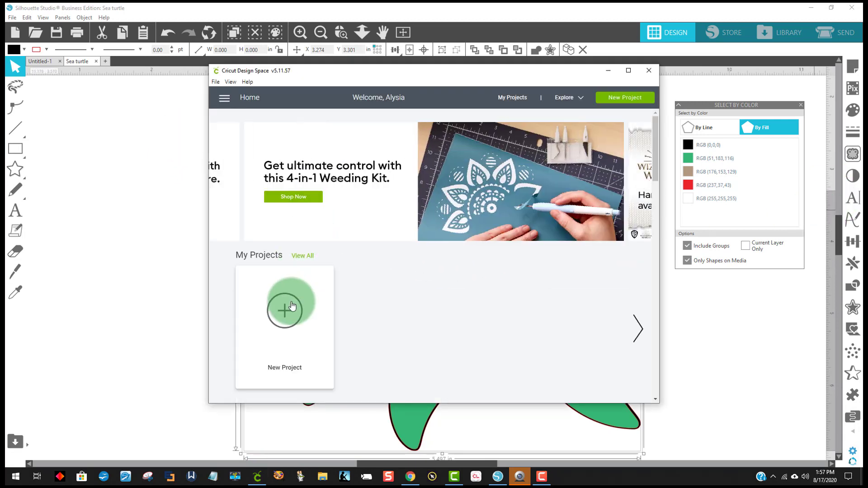
- In Cricut Design Space, start a new project in a maximized window and begin an image upload
left_click(291, 305)
left_click(628, 71)
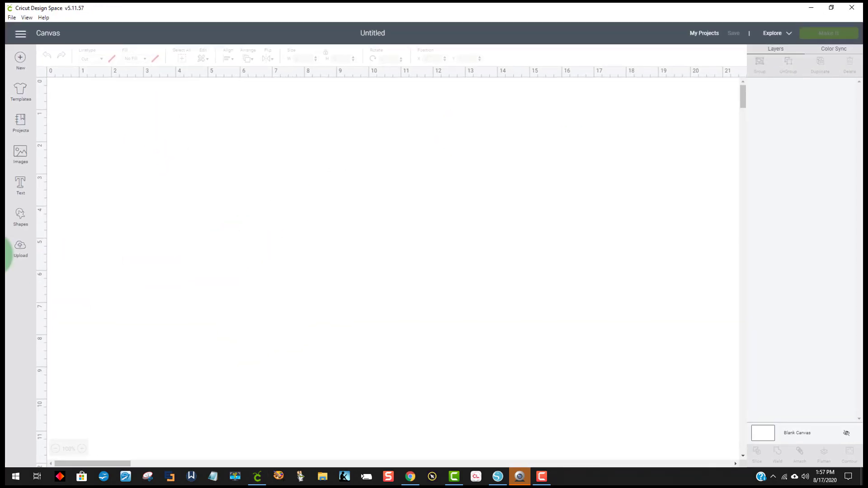
left_click(21, 247)
left_click(229, 234)
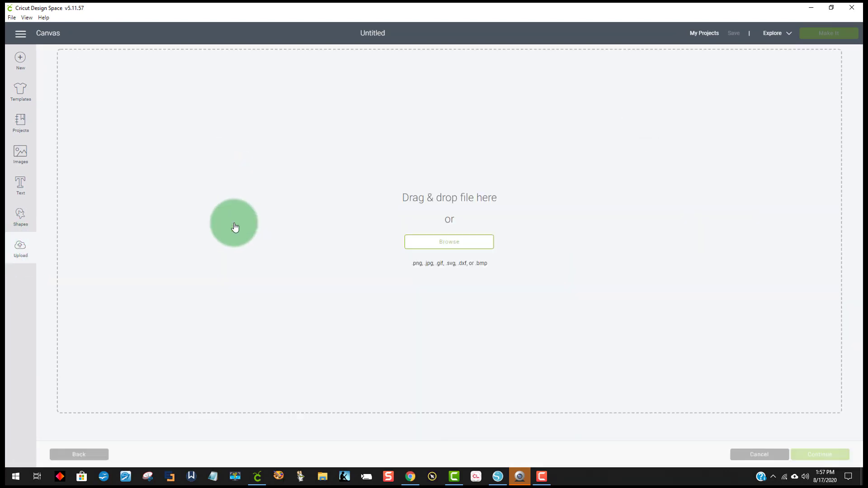
- Upload the Sea turtle SVG from the Coloring-Page-for-Kids-4960165 folder and insert it onto the canvas
left_click(466, 252)
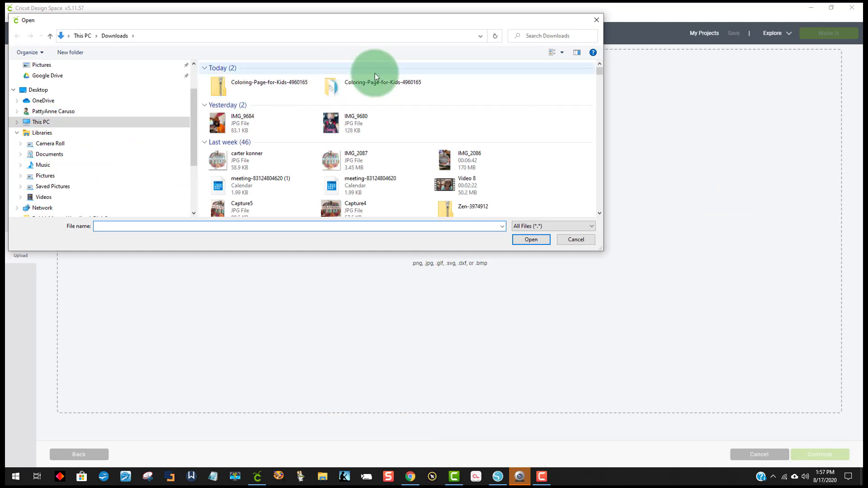
double_click(370, 84)
double_click(284, 90)
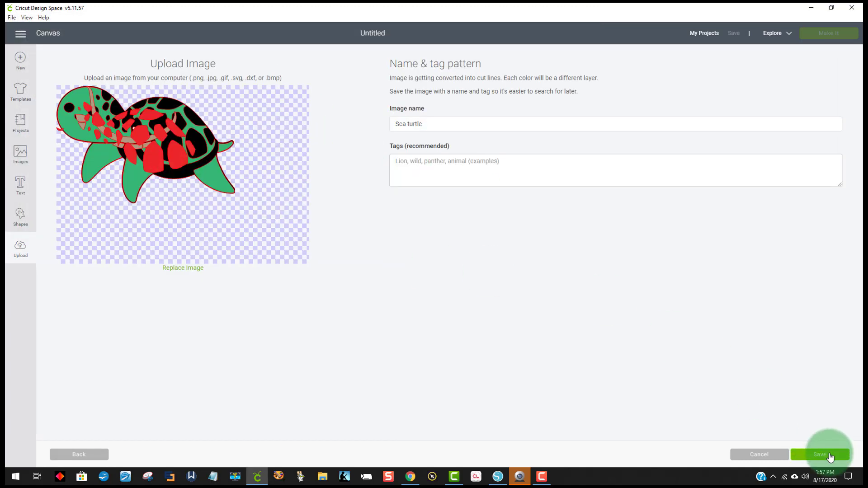
left_click(830, 456)
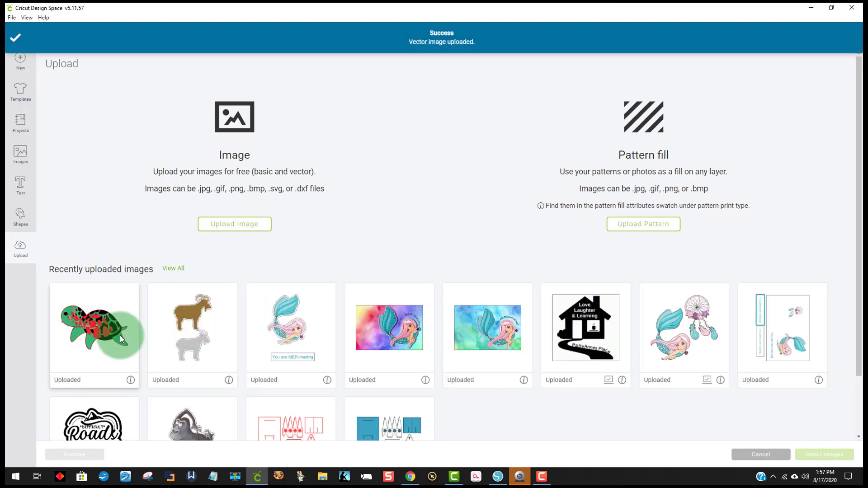
left_click(120, 335)
left_click(809, 453)
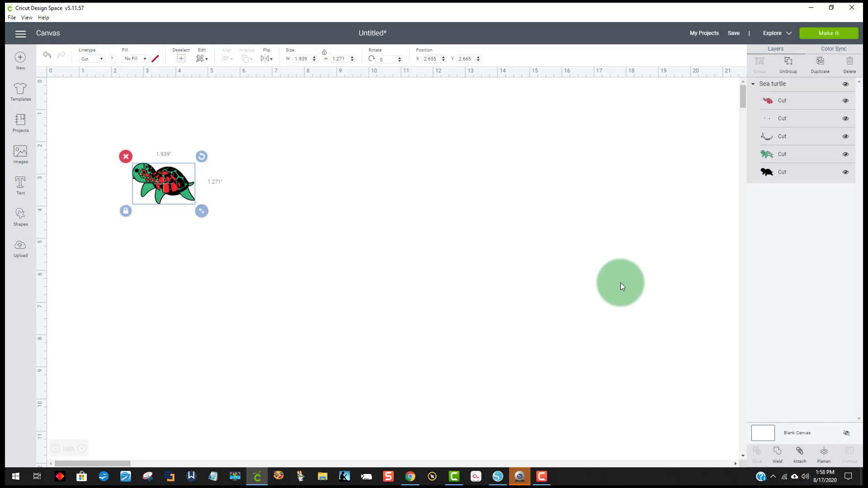
- Enlarge the turtle to about 12.5 inches wide and send the project to the Make It mat preview
left_click_drag(205, 210, 550, 299)
left_click(615, 252)
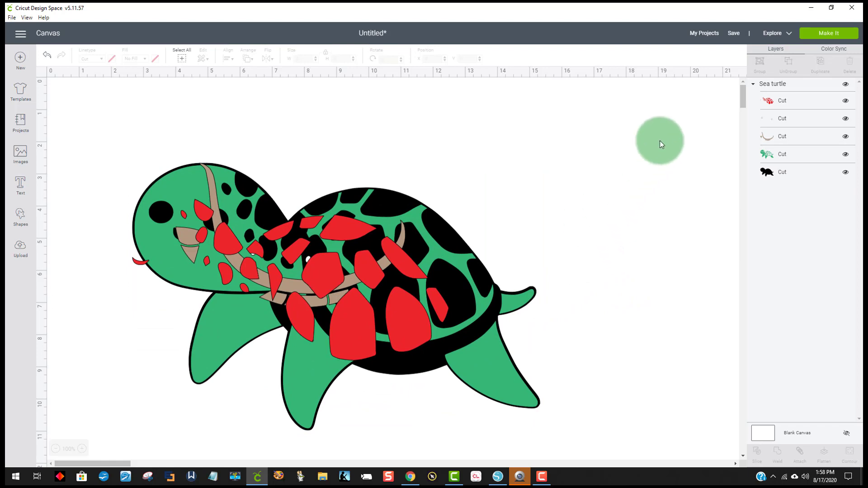
left_click(823, 38)
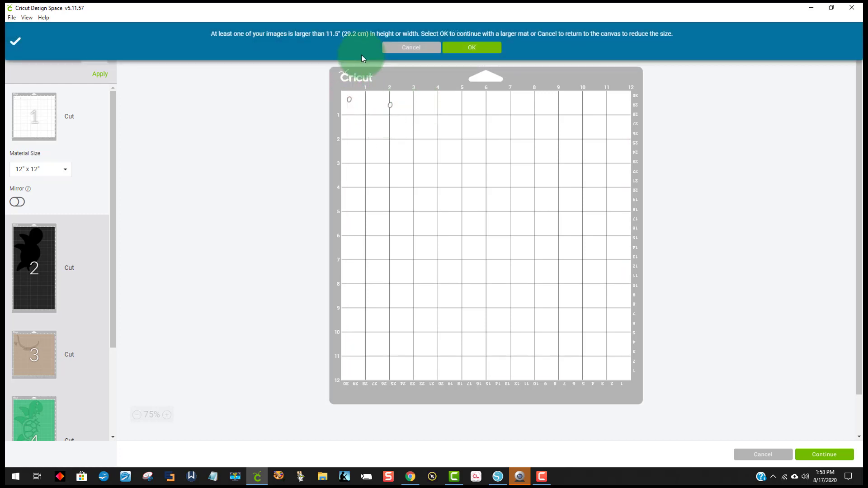
- Return to the canvas, shrink the turtle to about 7.5 inches wide, and send it to the mat preview again
left_click(418, 49)
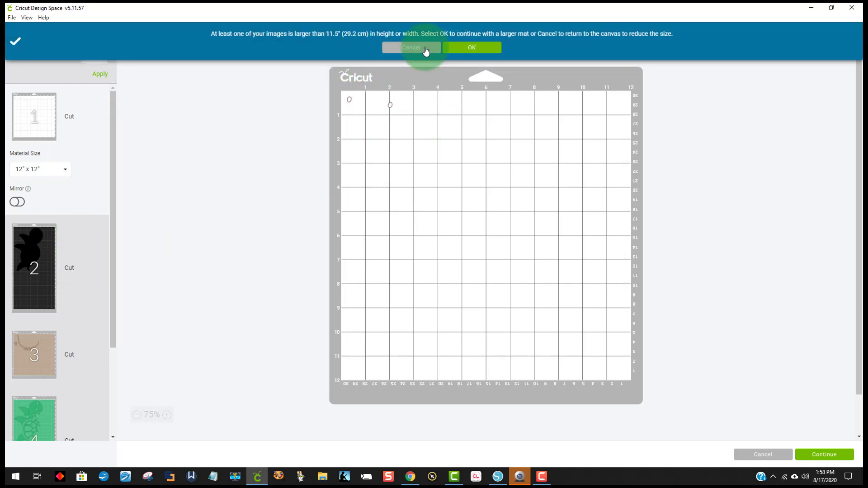
left_click(484, 343)
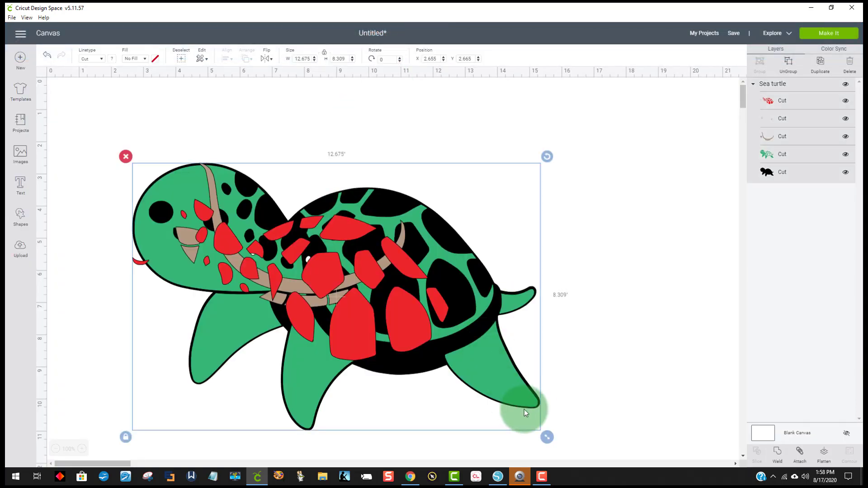
left_click_drag(545, 437, 382, 291)
left_click(828, 33)
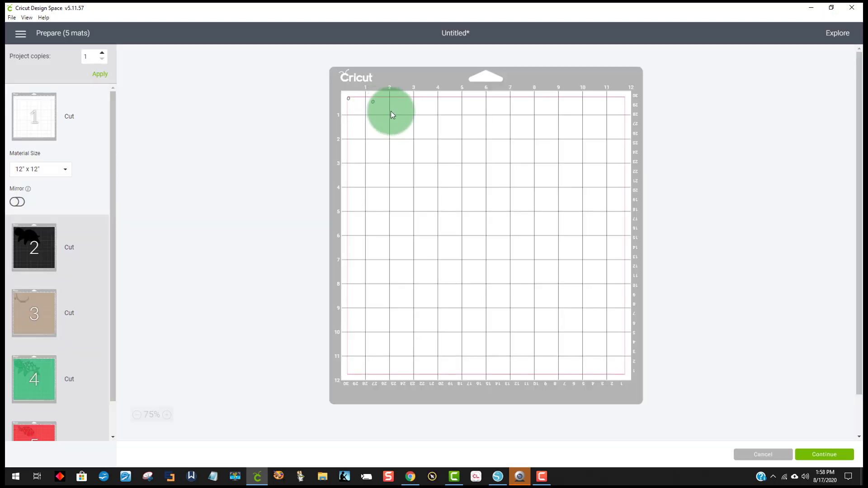
- Examine how the turtle pieces are laid out on the black, tan, green and red cutting mats
left_click(40, 258)
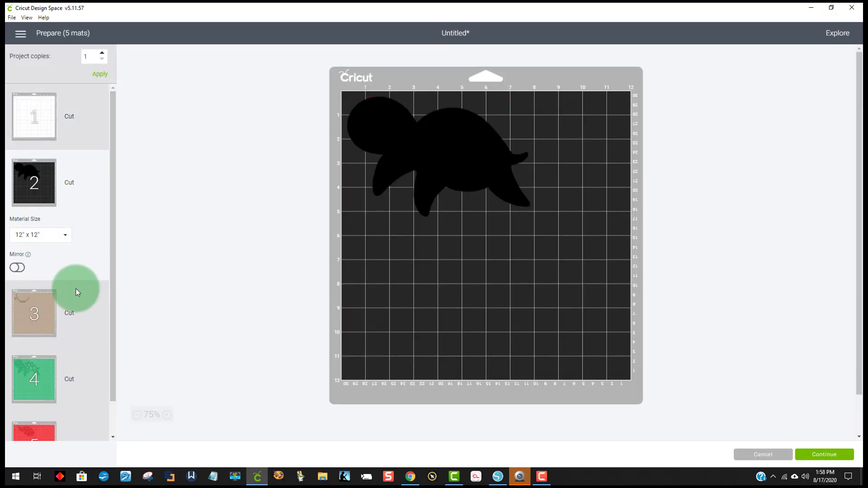
left_click(26, 336)
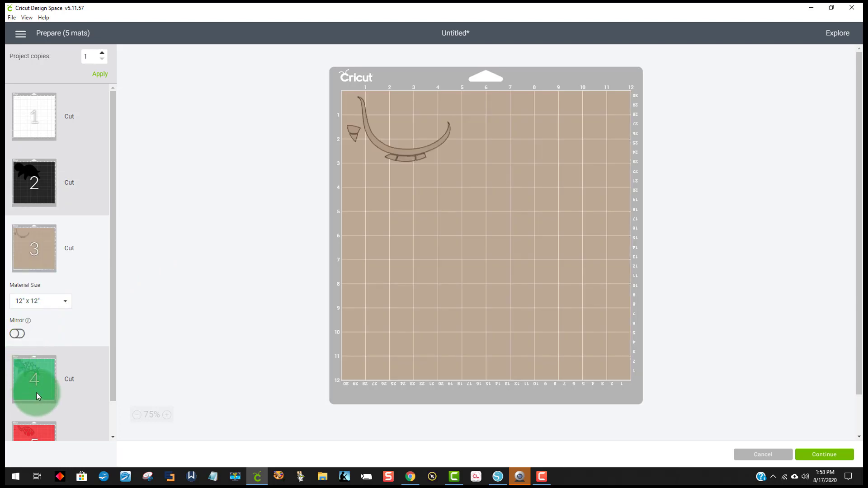
left_click(36, 393)
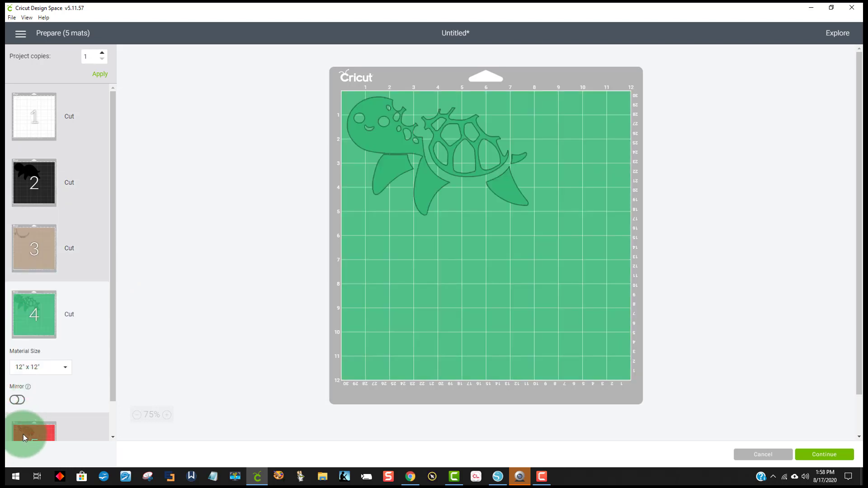
left_click(23, 434)
scroll(639, 335, "down", 1)
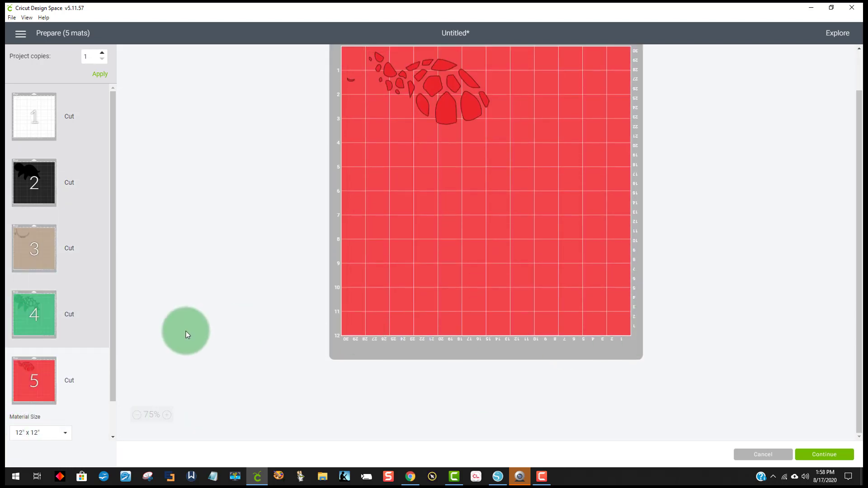
scroll(185, 331, "up", 1)
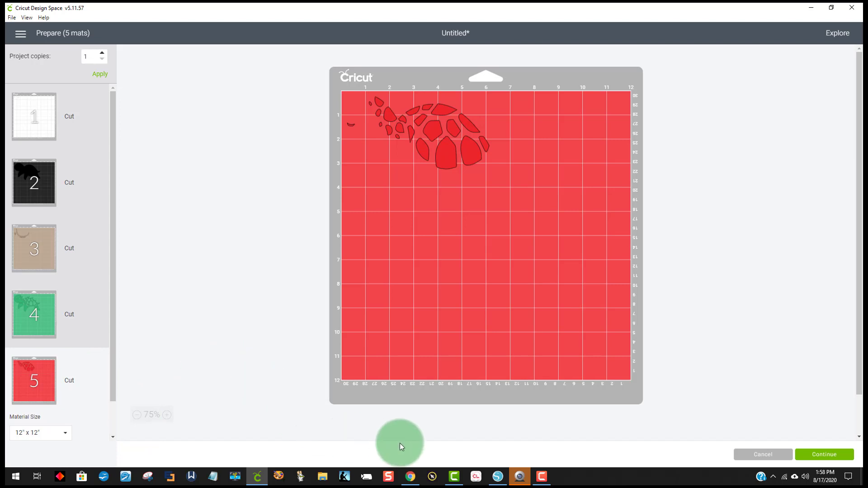
- Switch to Chrome to view the Creative Fabrica product page for the sea turtle coloring page
left_click(410, 477)
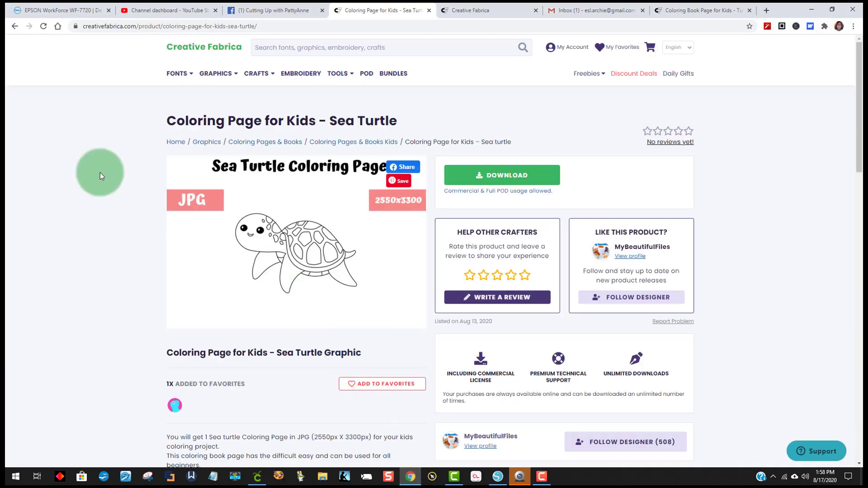